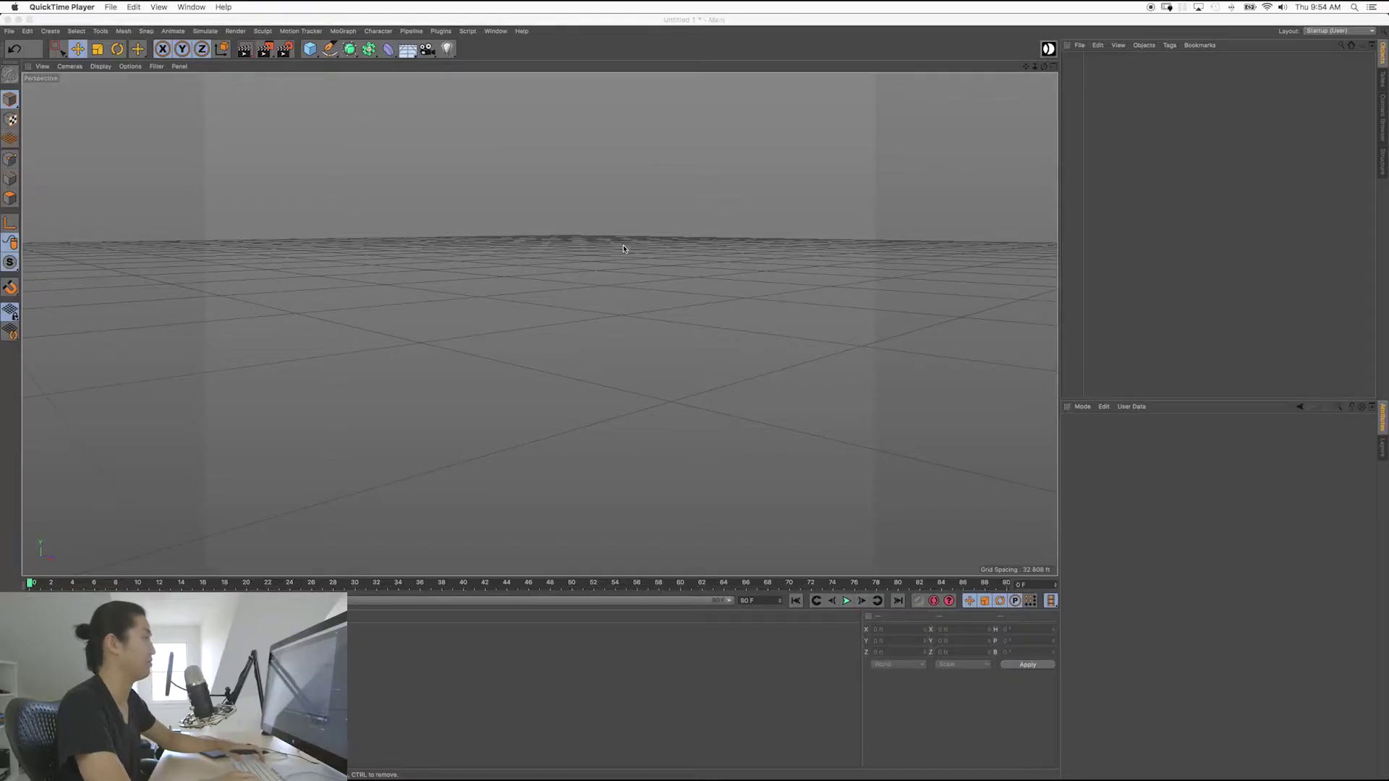
Switch to Cinema 4D, open the Cine Designer plugin and place its window over the viewport.
click(852, 213)
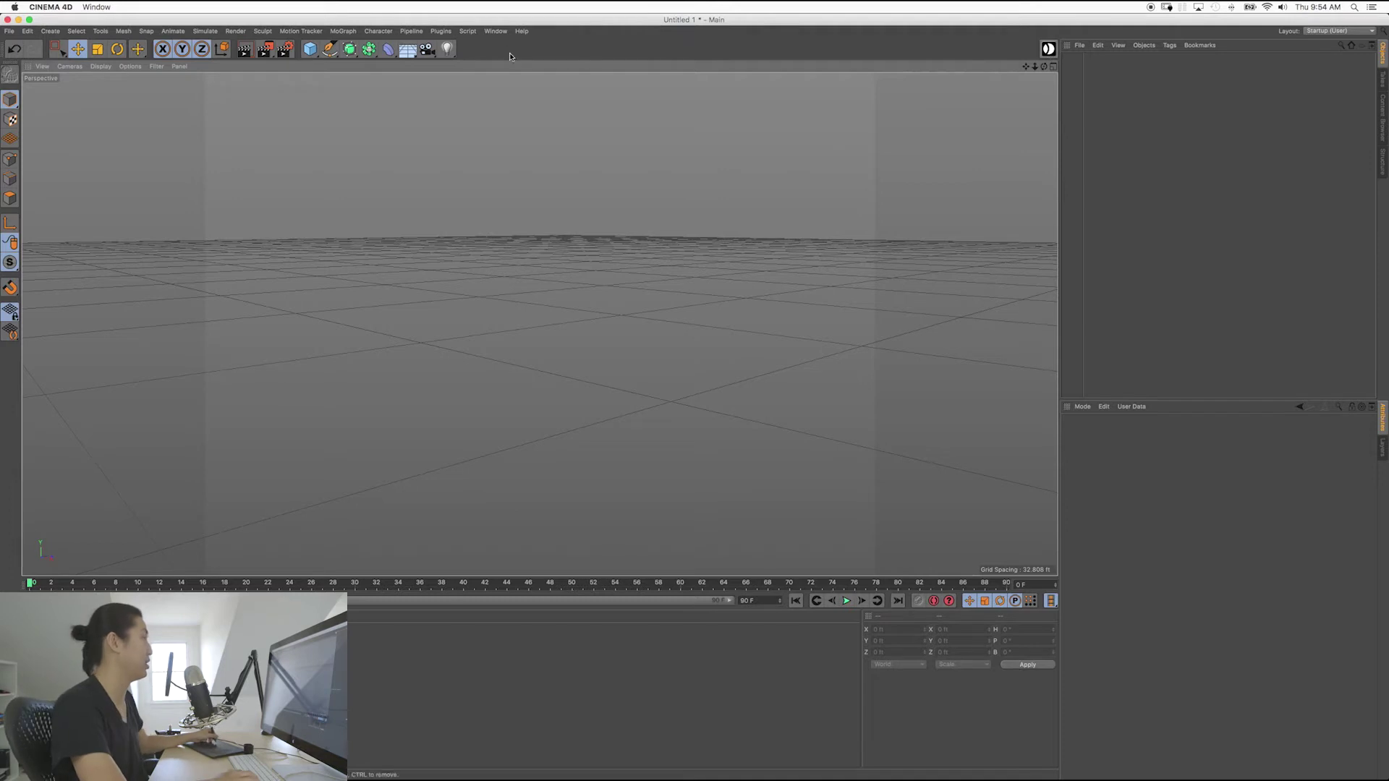
click(440, 32)
click(463, 54)
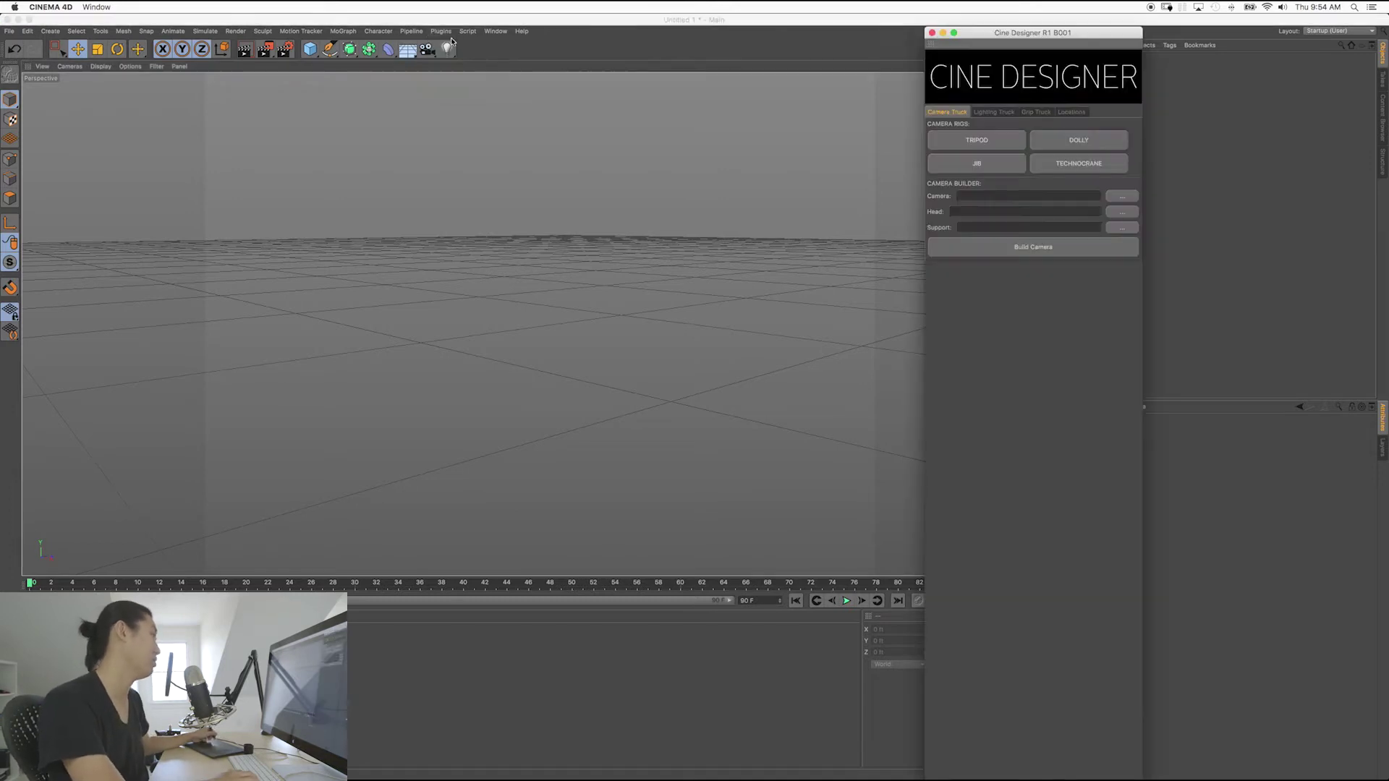
drag(999, 32, 896, 91)
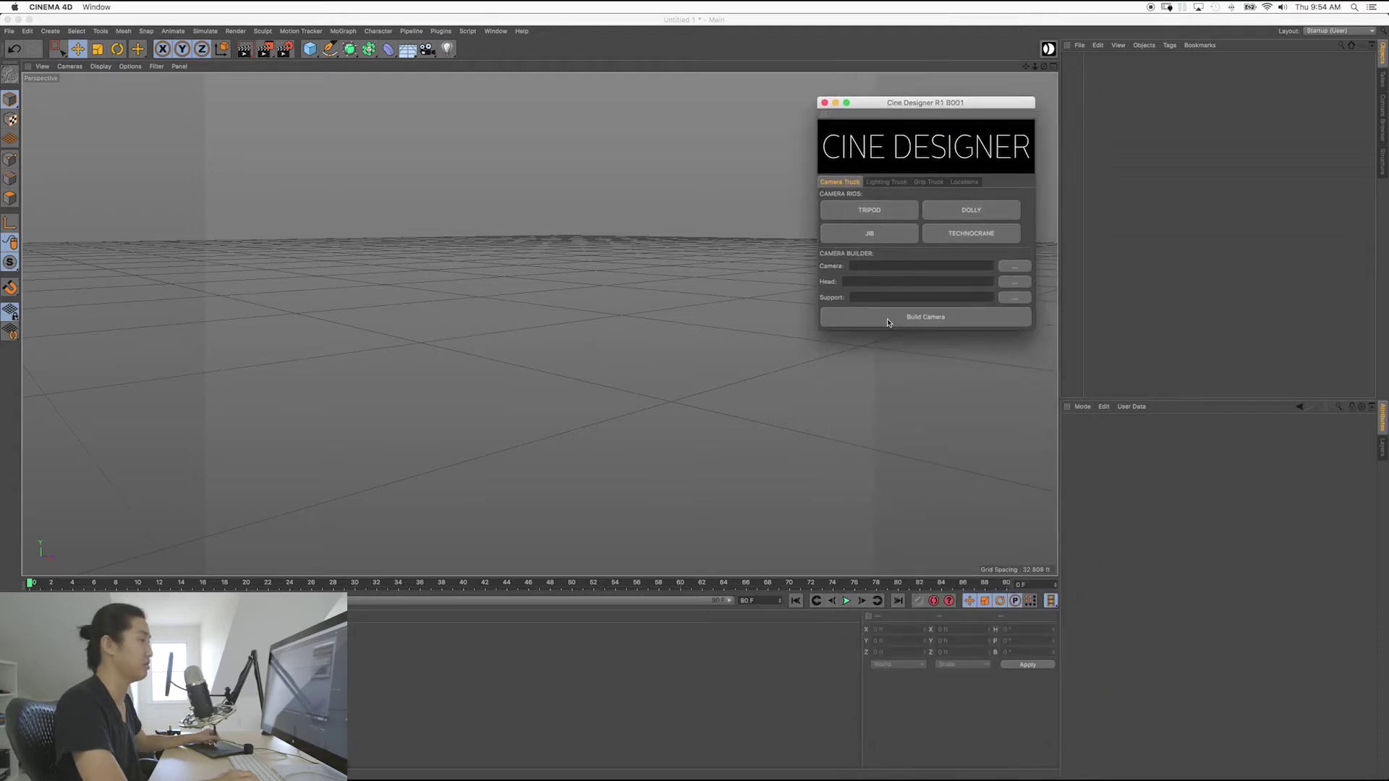
click(635, 271)
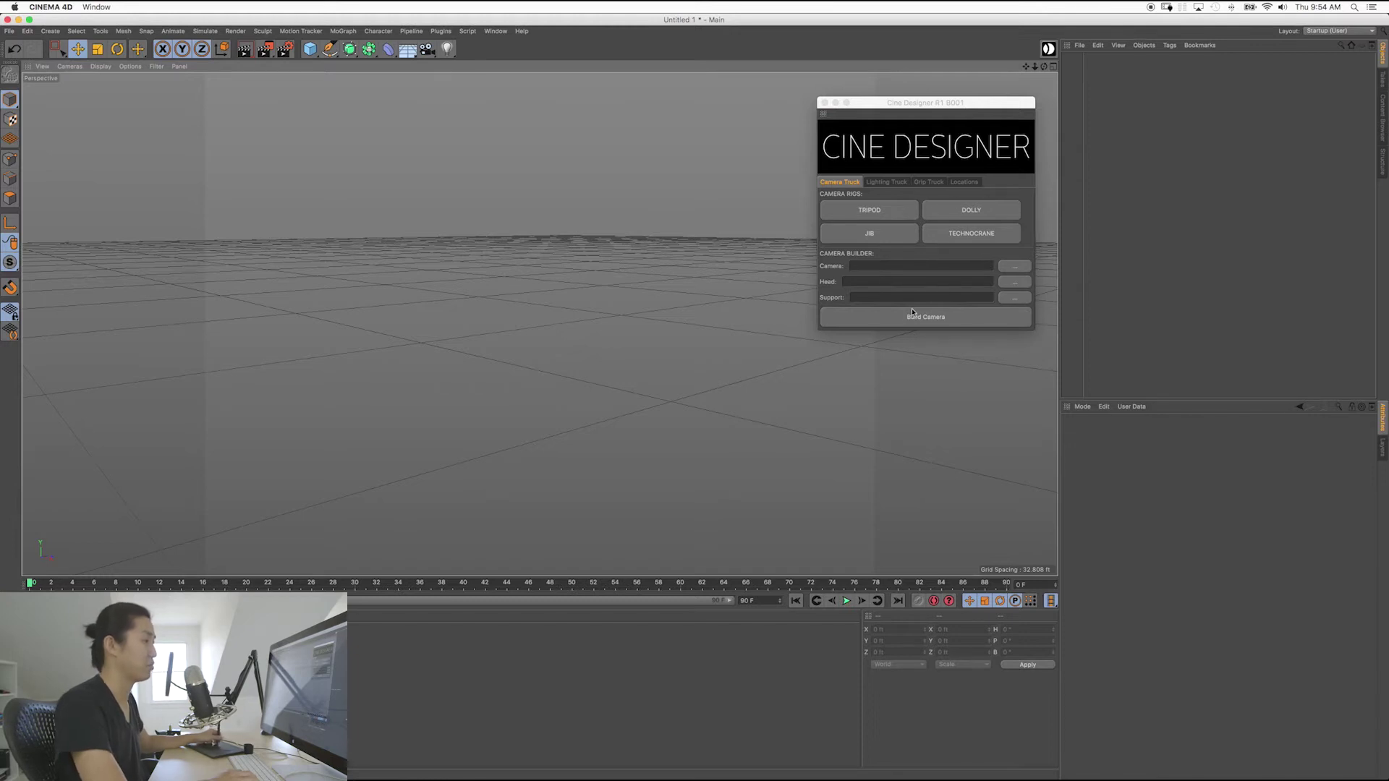
click(956, 298)
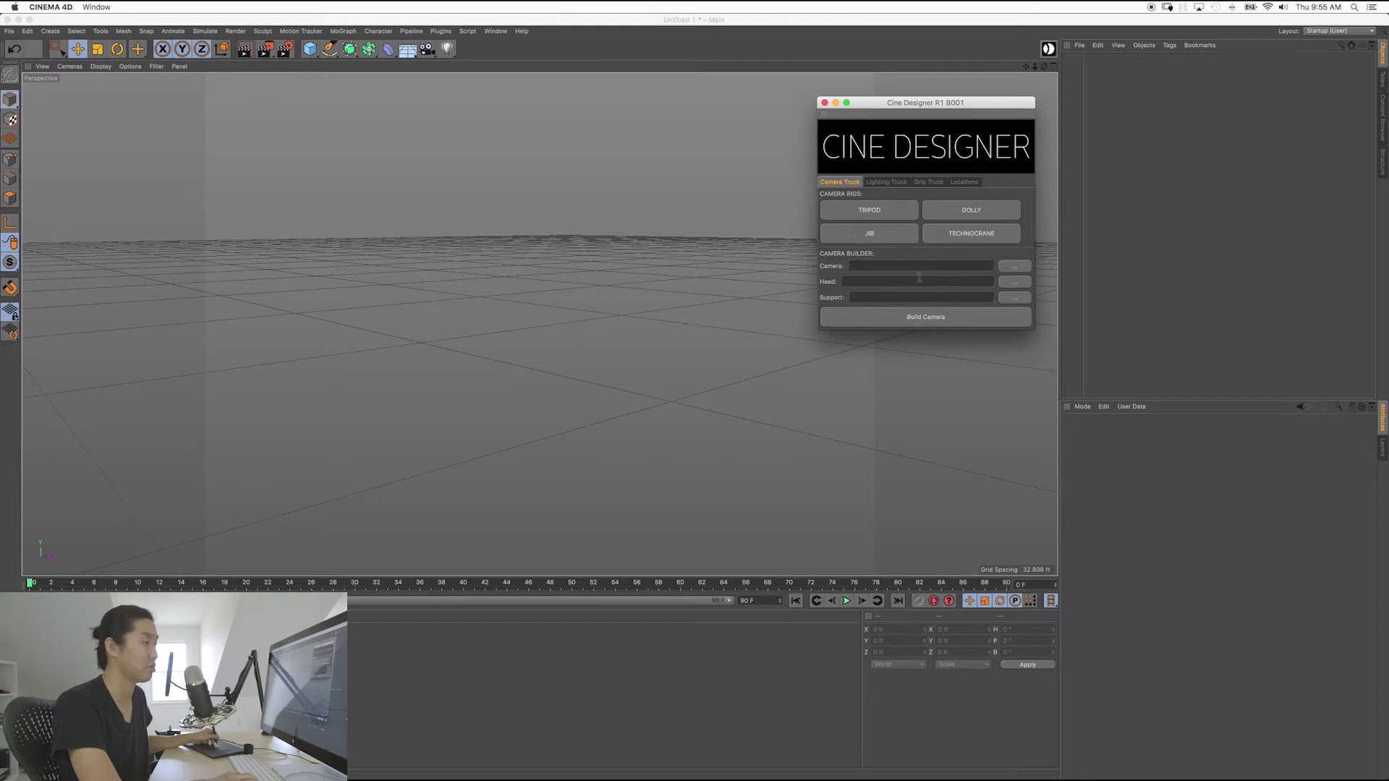
Examine the Lighting Truck, Grip Truck and Locations sections of Cine Designer, including the Light Builder's light, stand and modifier fields.
click(879, 183)
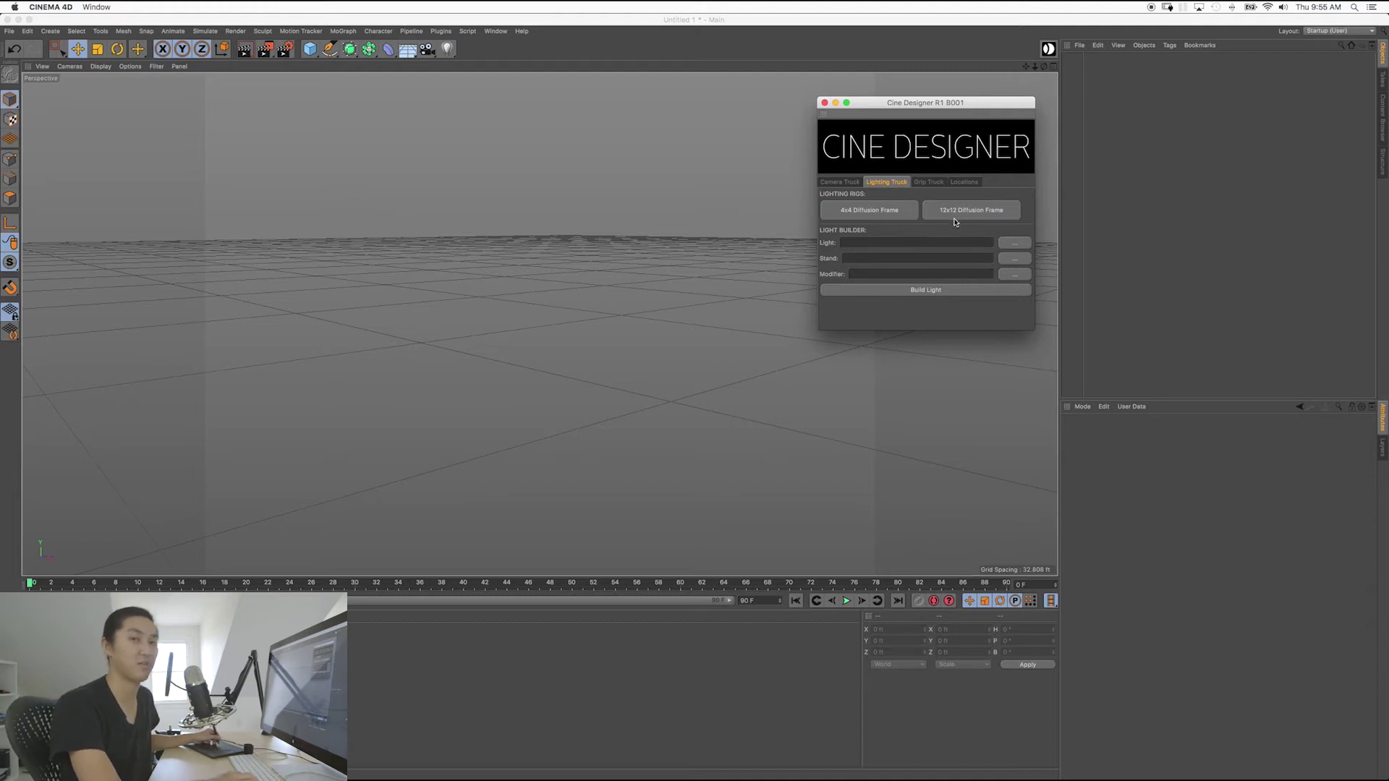
click(863, 241)
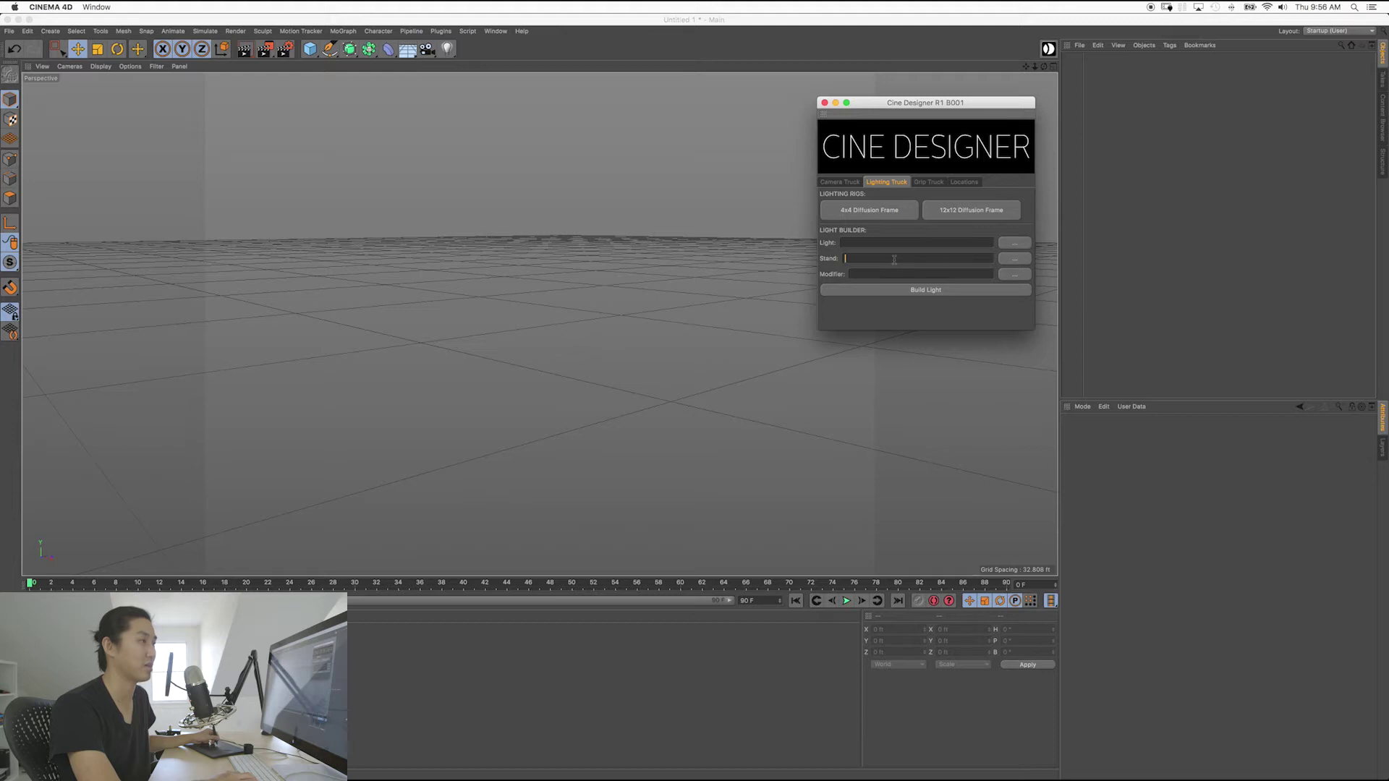
click(906, 261)
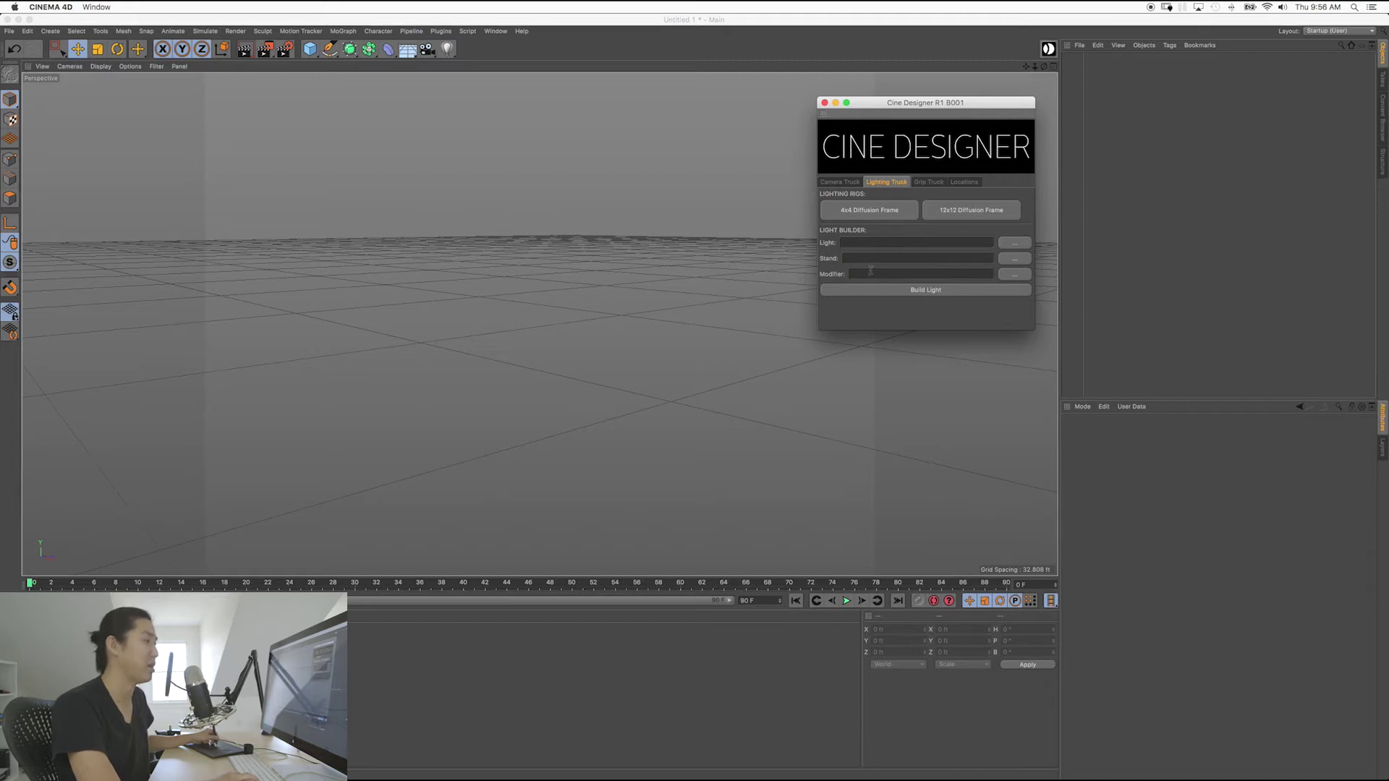
click(873, 246)
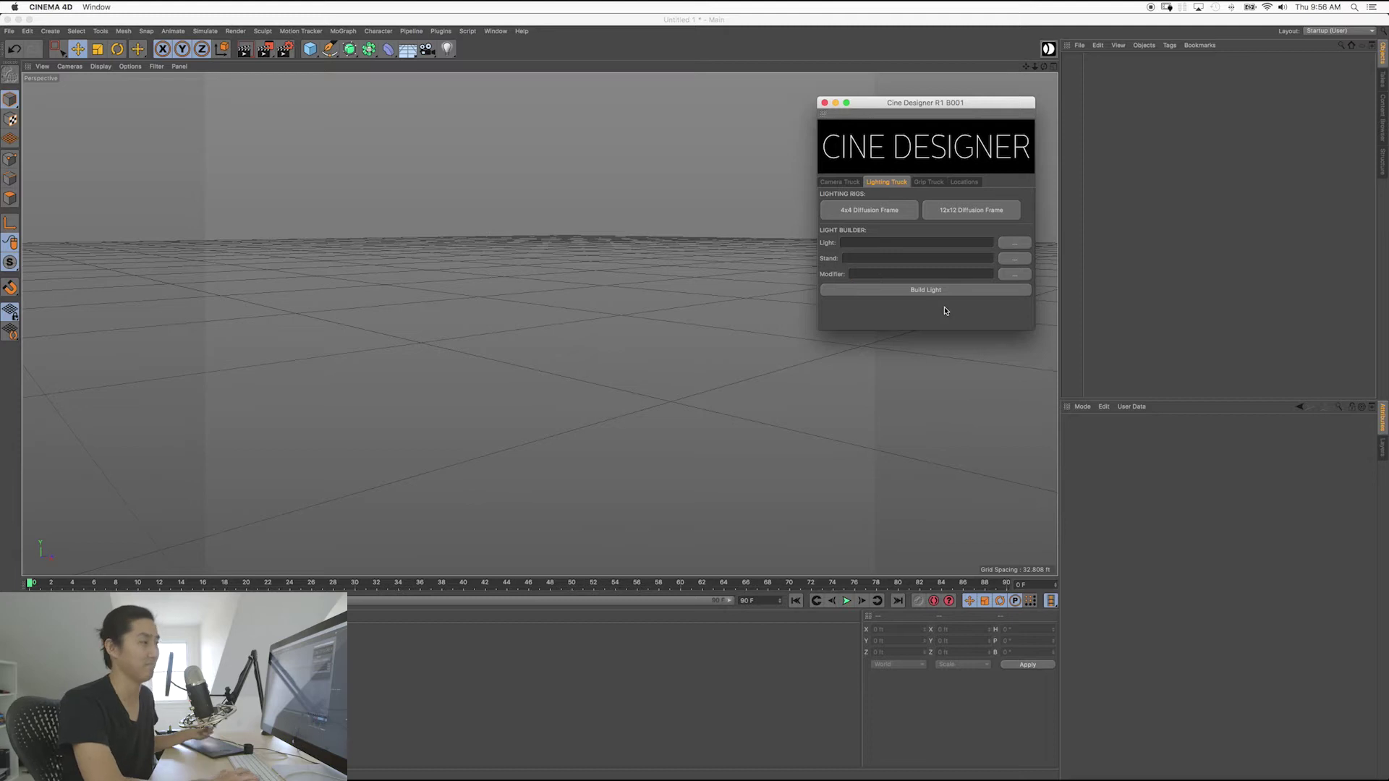
click(923, 183)
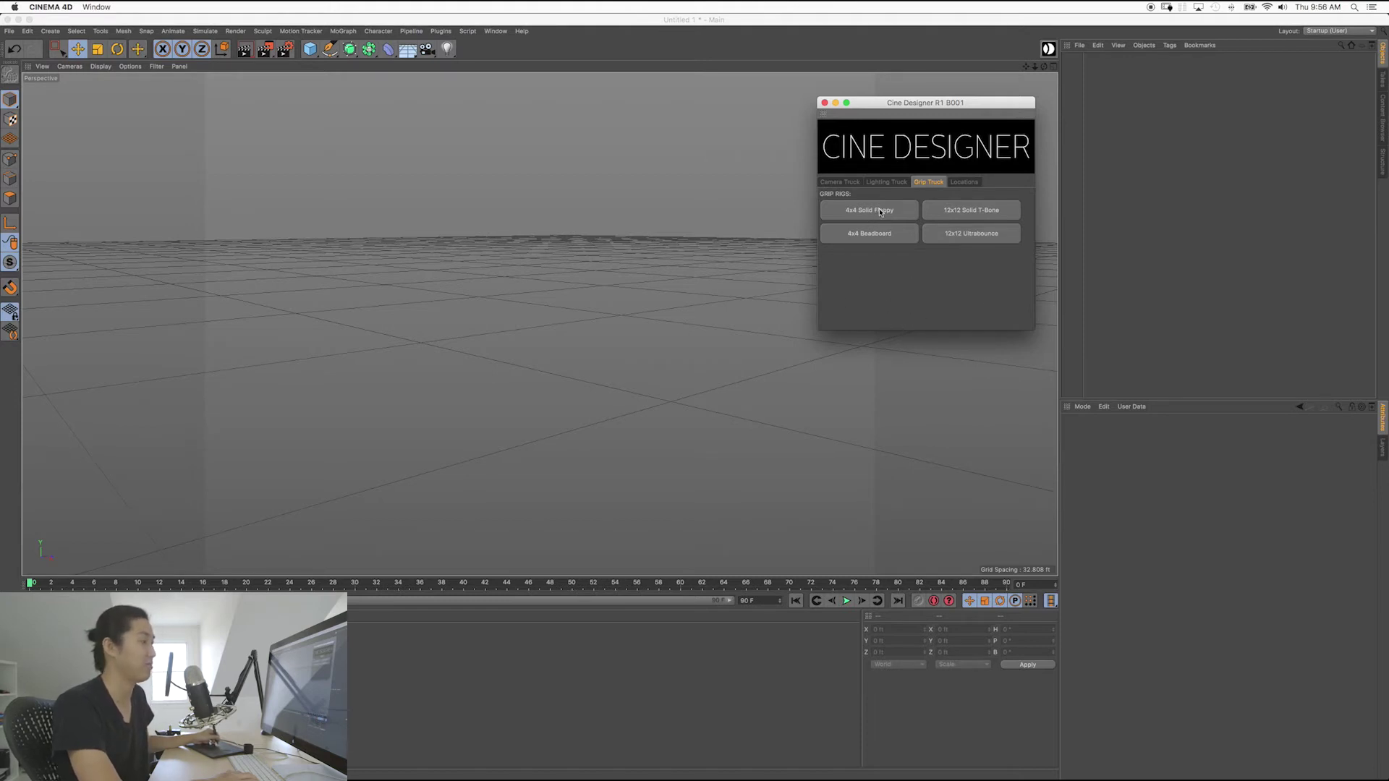
click(962, 183)
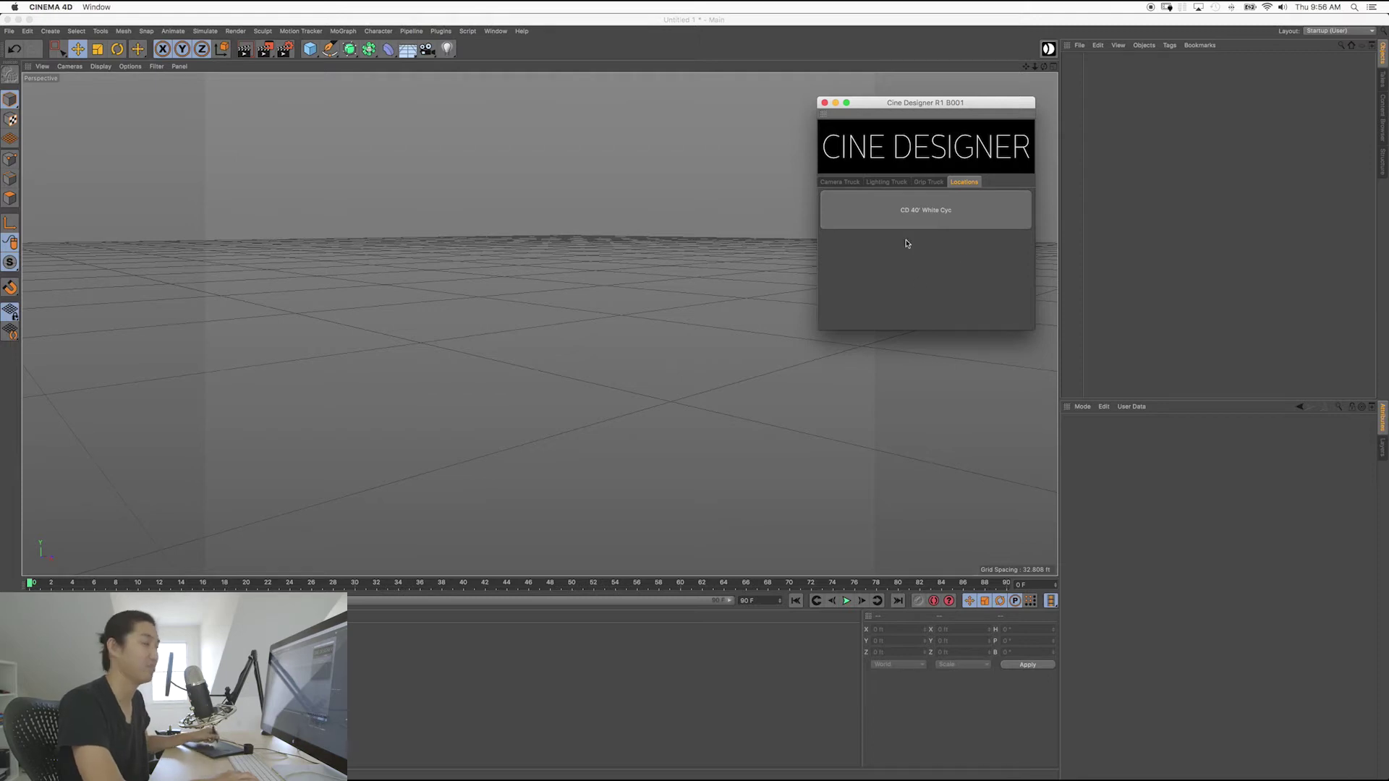
click(904, 205)
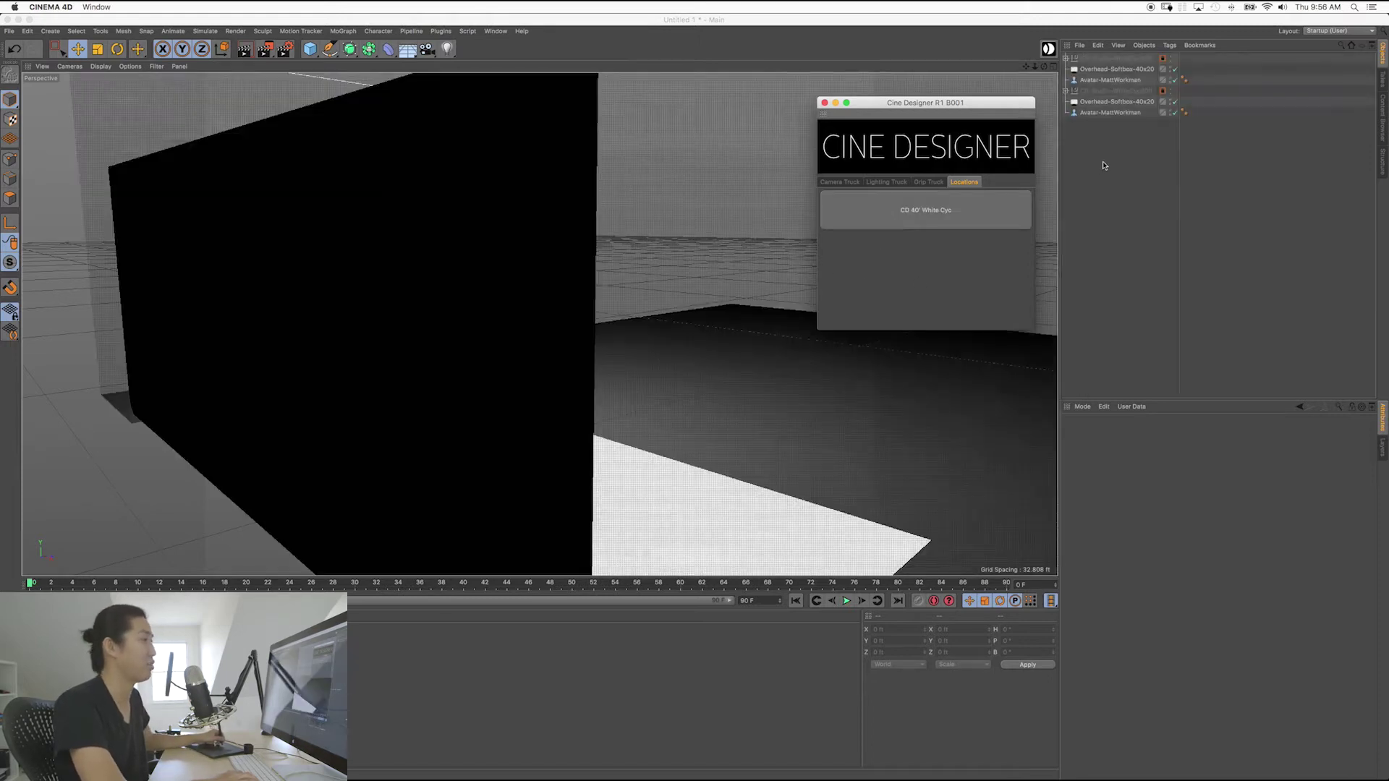
drag(1119, 153, 1089, 112)
key(Delete)
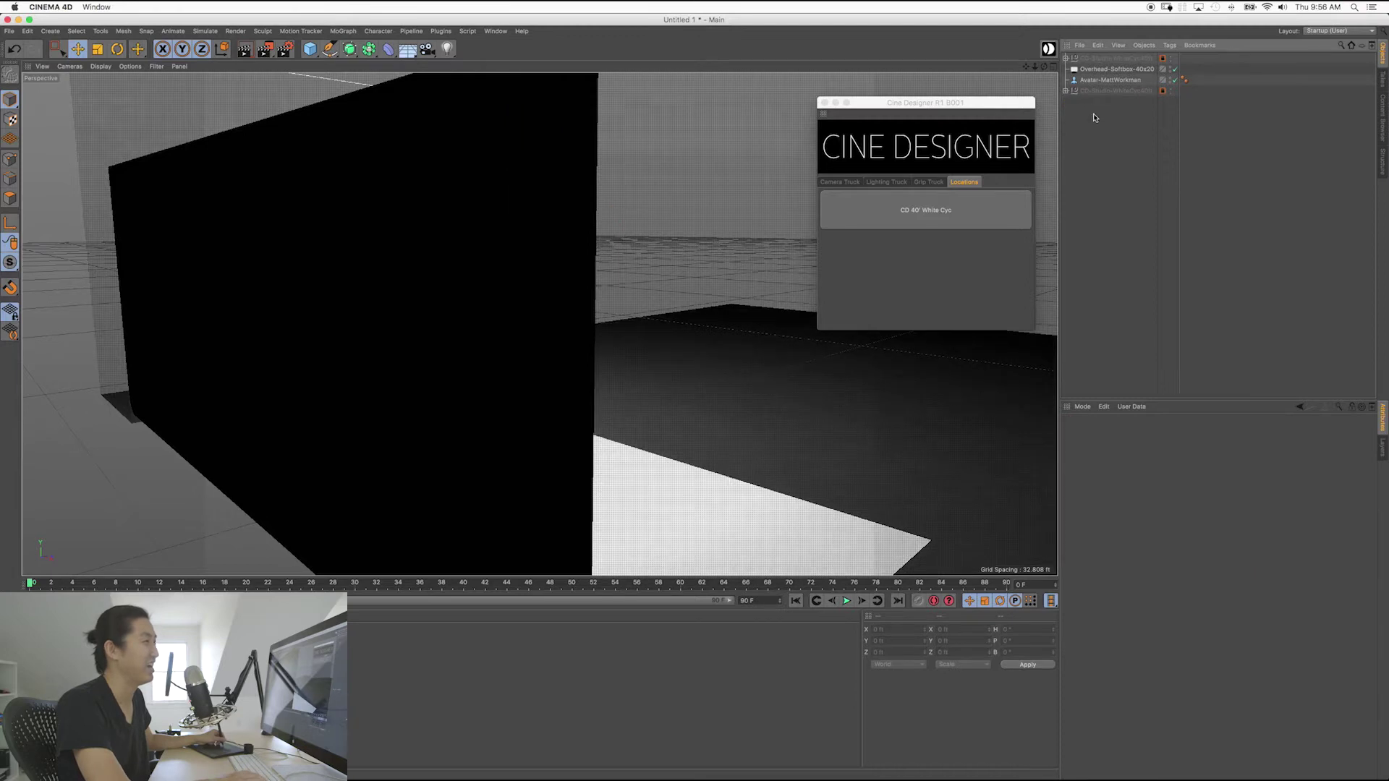
Close the Cine Designer window and the Untitled 1 project without saving its changes.
click(825, 103)
key(super+w)
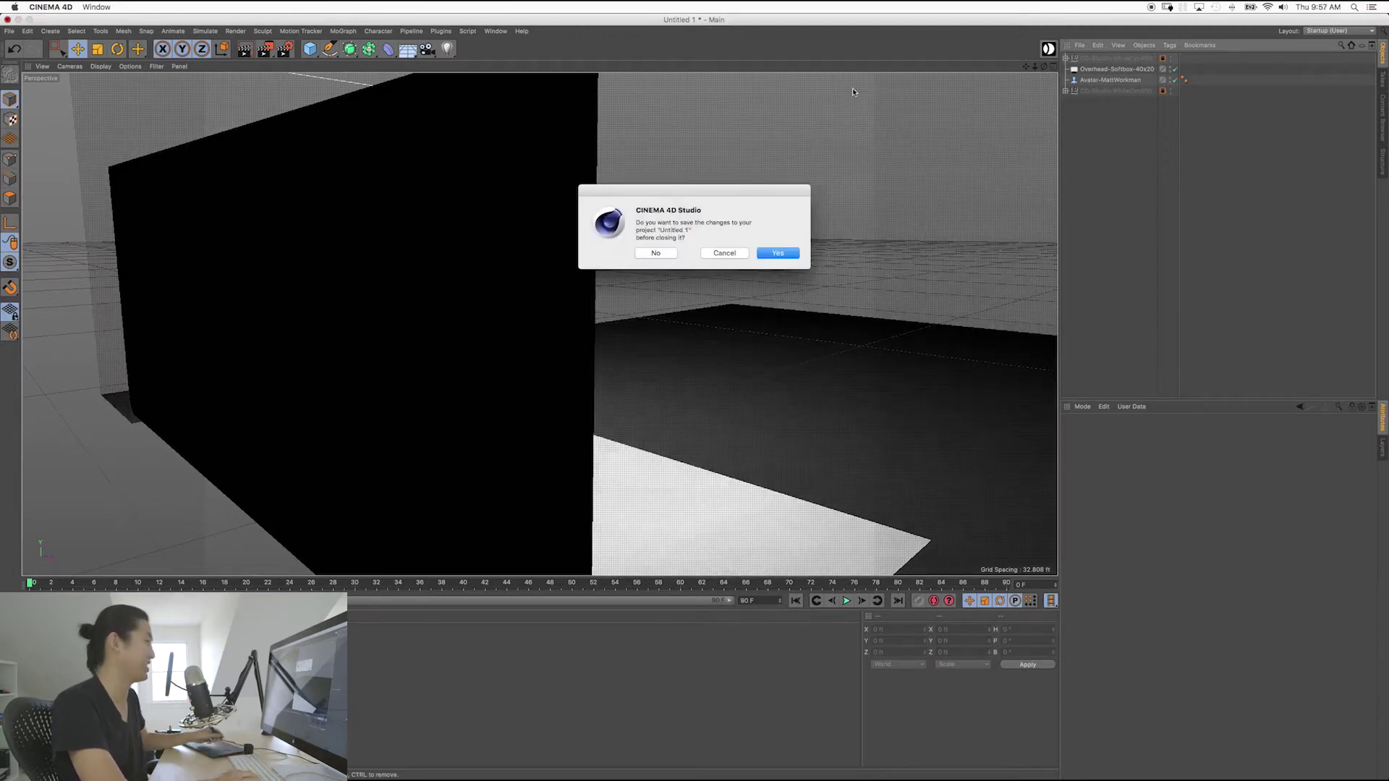
click(655, 253)
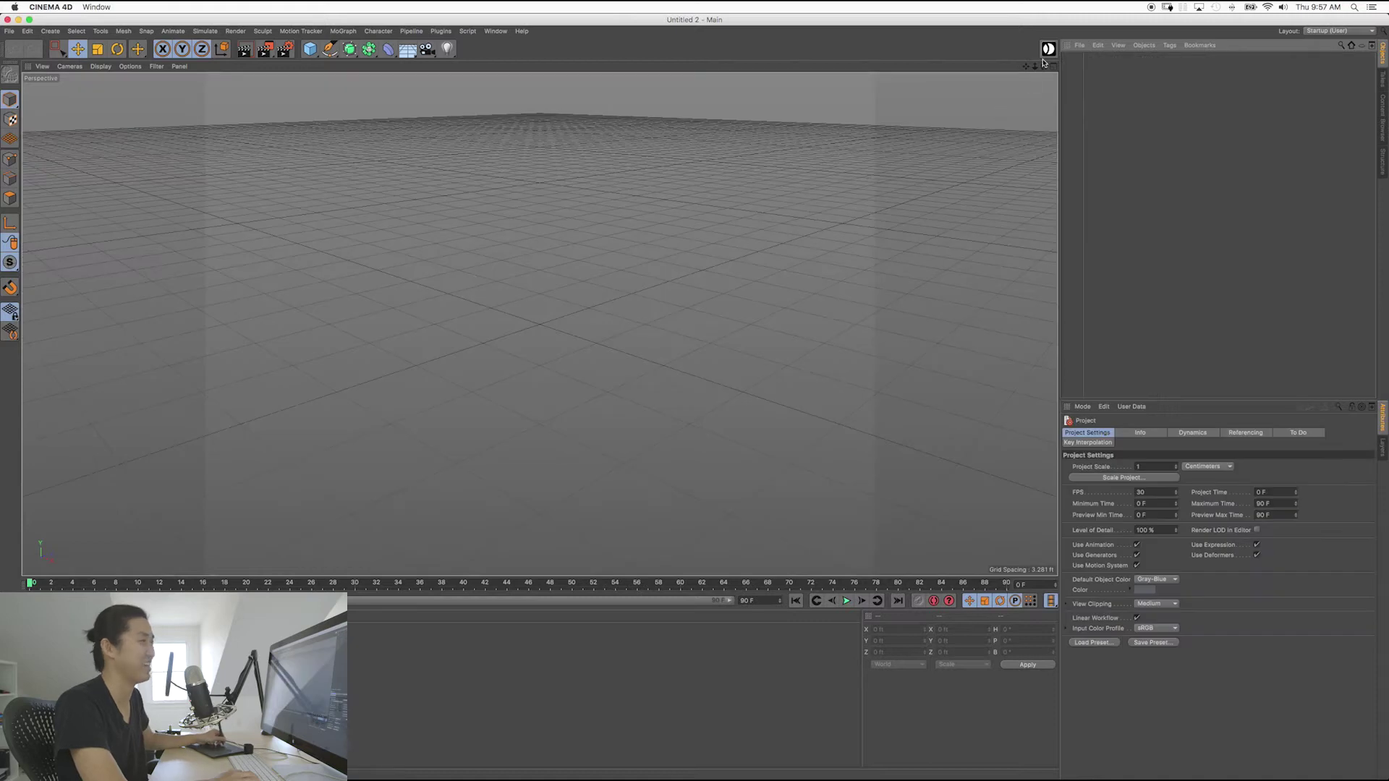
Add the CD 40' White Cyc location from Cine Designer to the new empty project.
drag(965, 106, 971, 98)
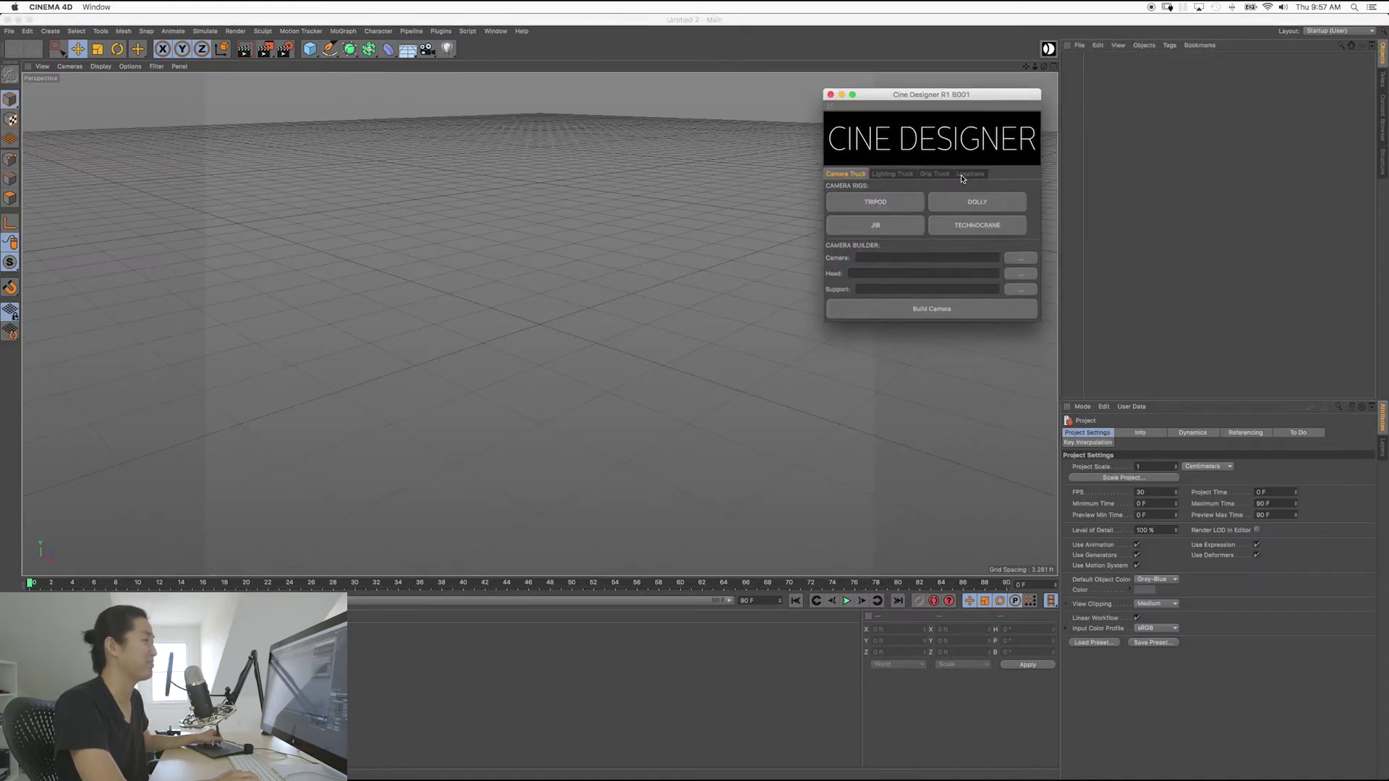
click(968, 174)
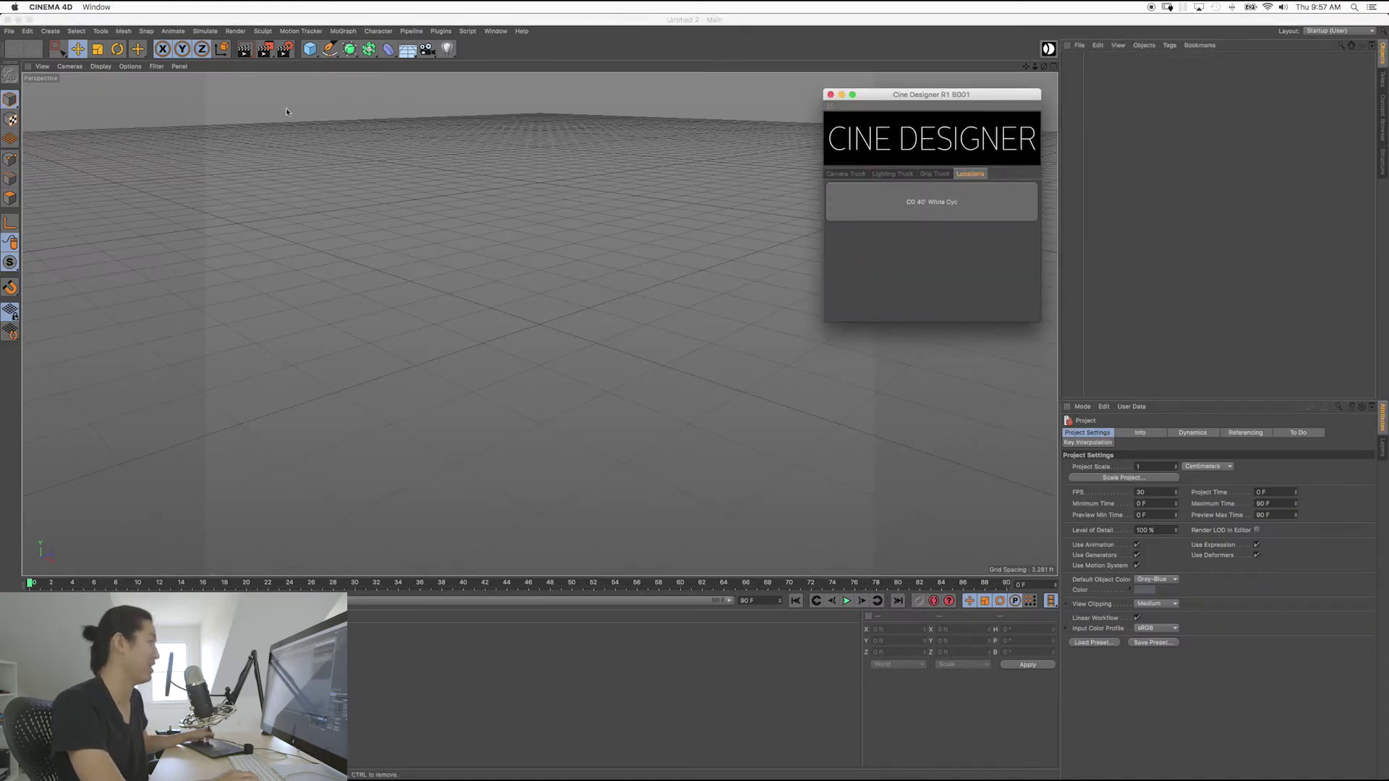
click(22, 33)
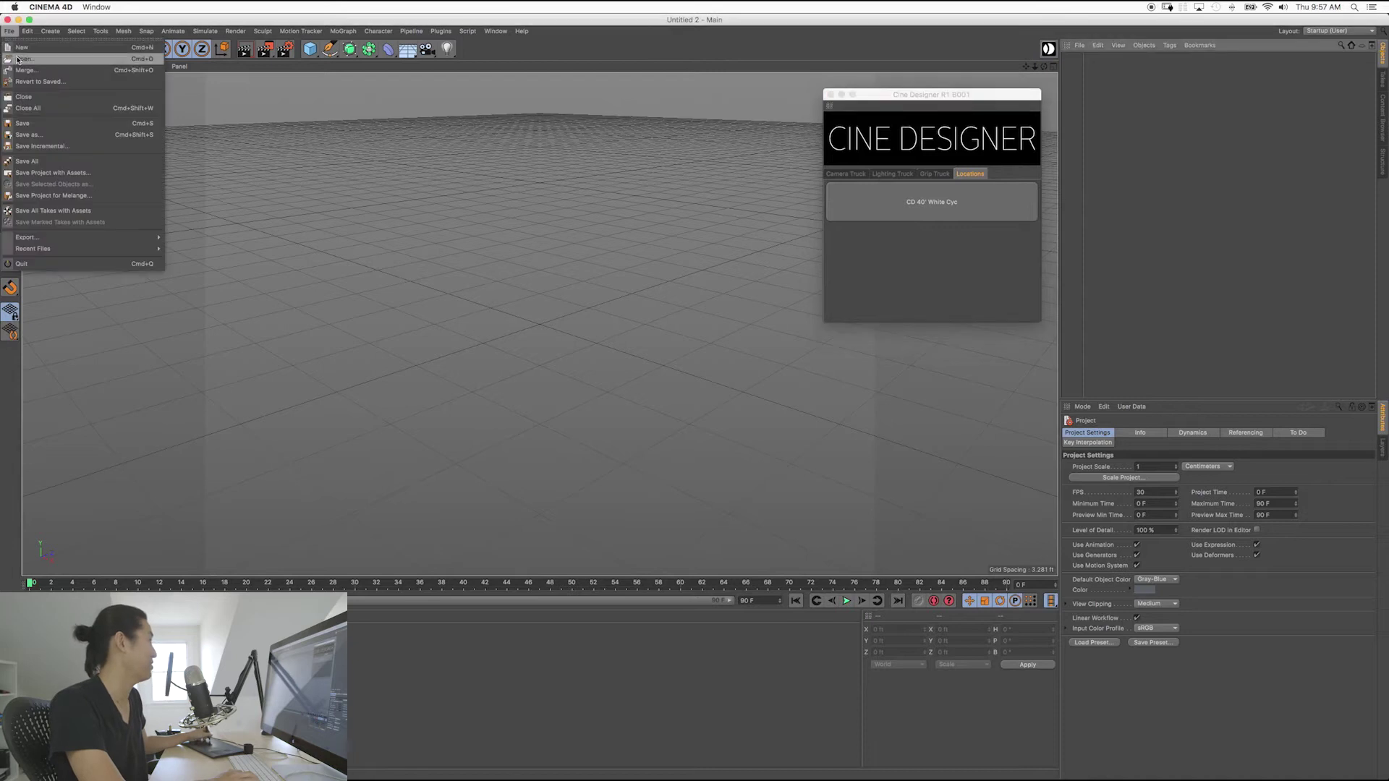
click(933, 225)
click(932, 212)
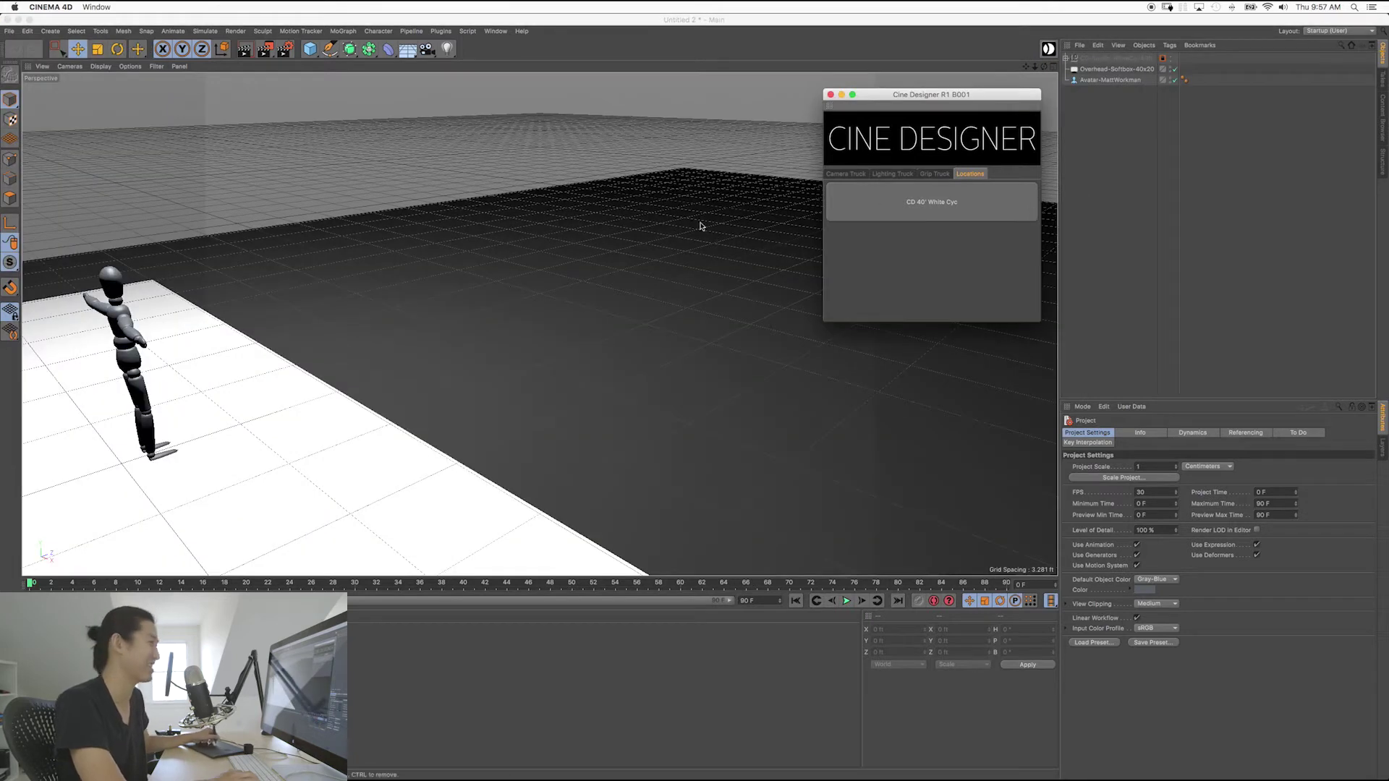
alt+drag(306, 395, 217, 343)
alt+middle_drag(217, 343, 572, 432)
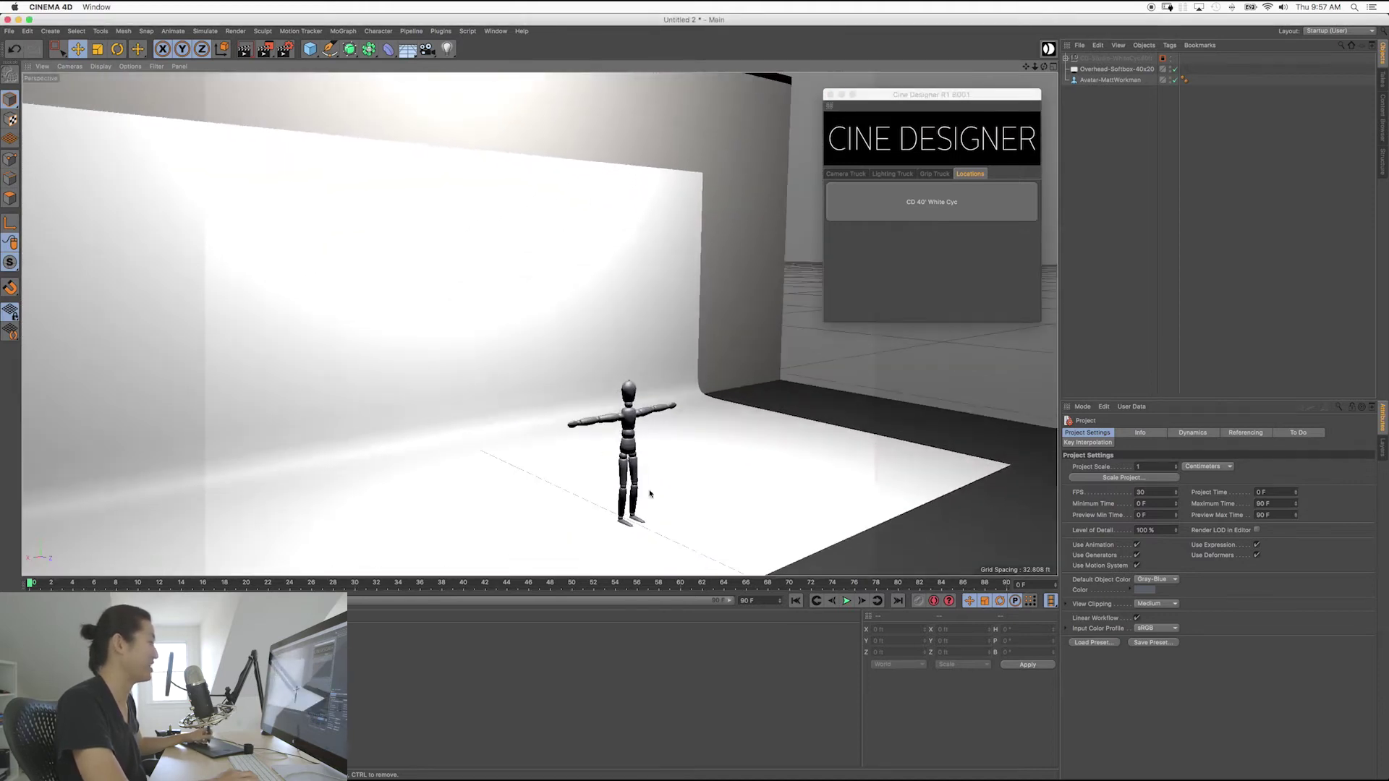
alt+right_drag(650, 494, 533, 419)
alt+middle_drag(533, 419, 487, 357)
alt+right_drag(487, 357, 456, 362)
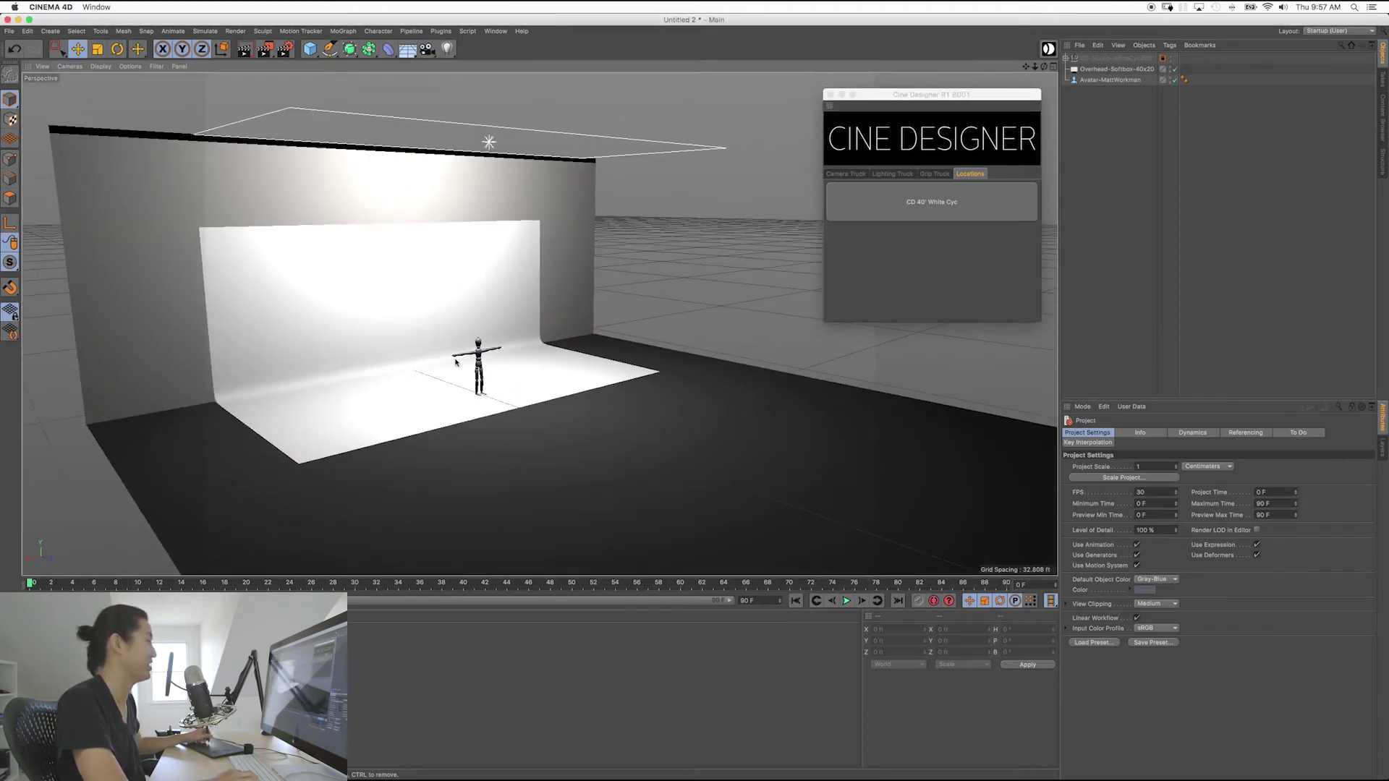
alt+drag(456, 363, 492, 351)
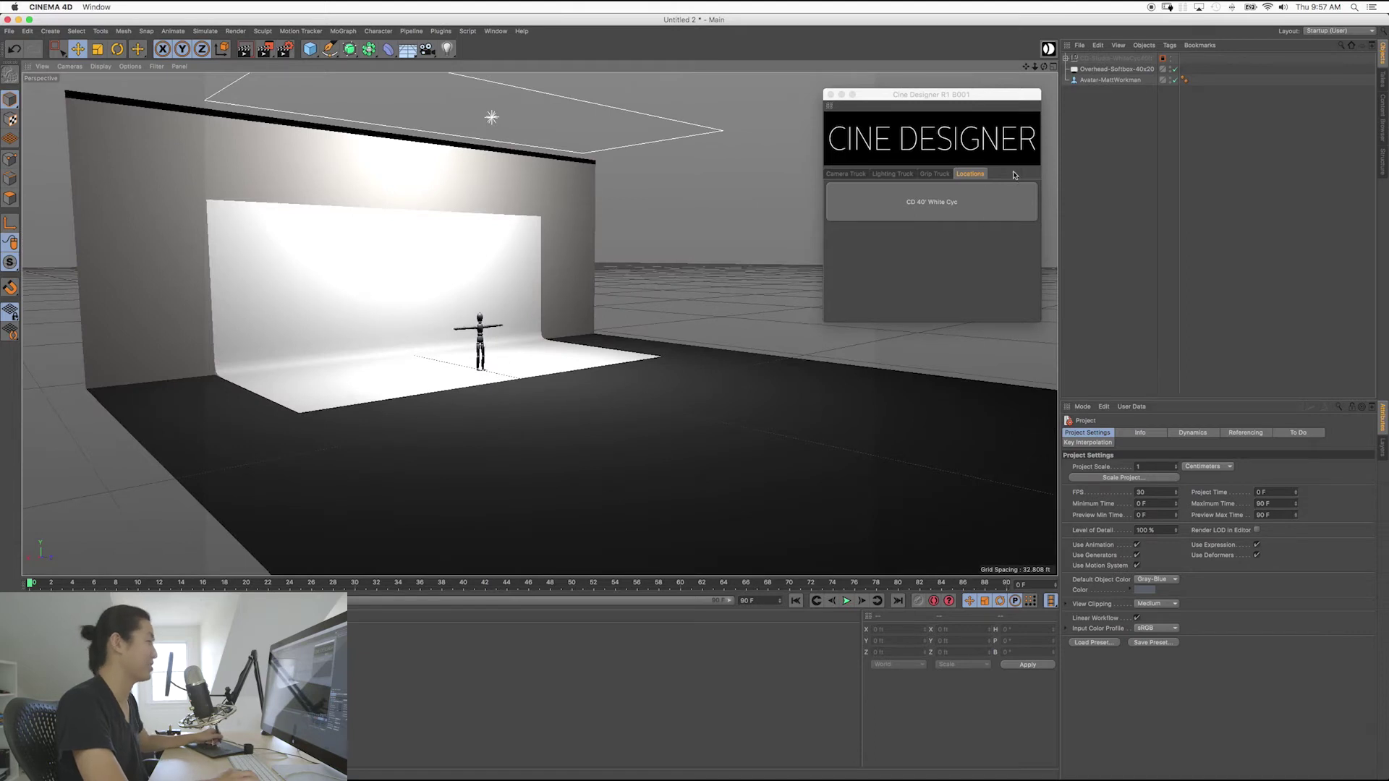
Try to select the white cyc set in the object list and with Rectangle Selection in the viewport.
click(1098, 59)
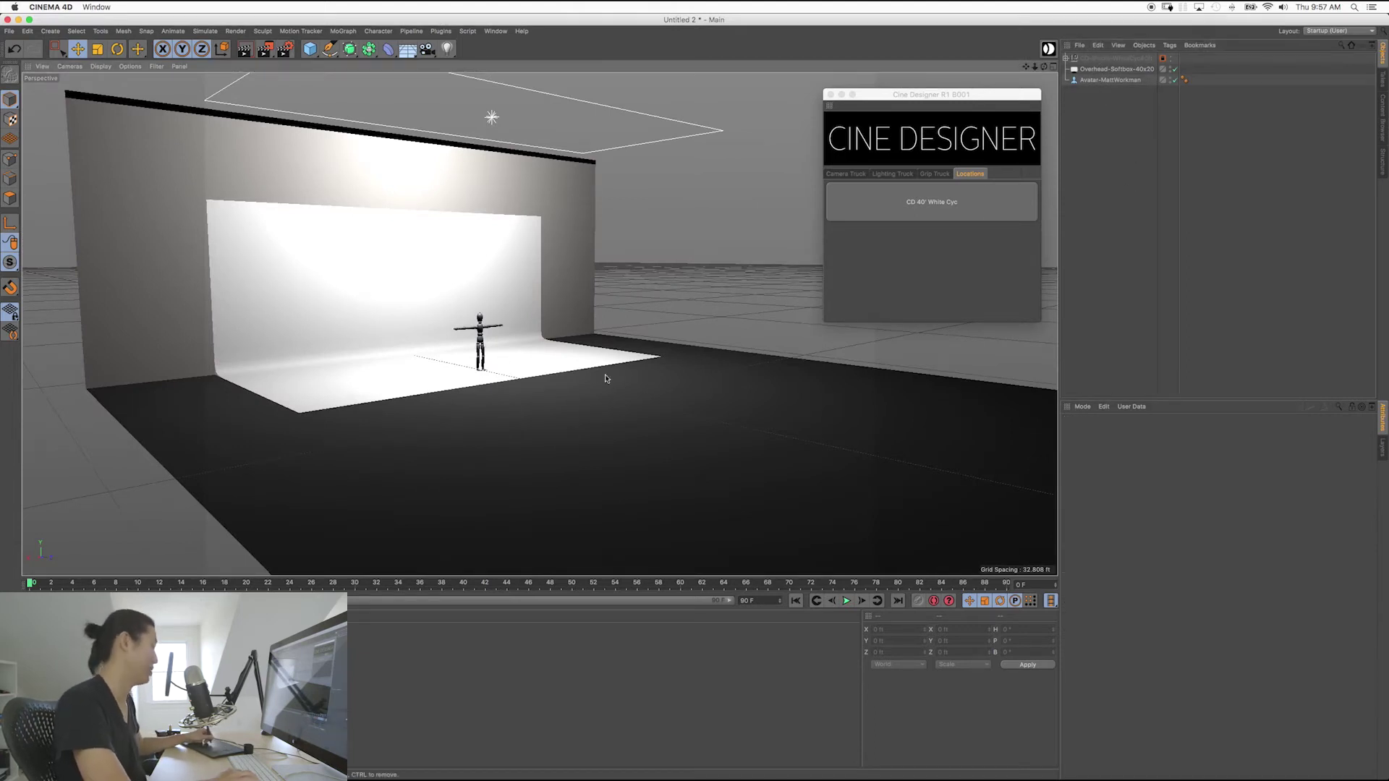
key(0)
mouse_move(659, 419)
mouse_down()
mouse_move(603, 341)
mouse_move(580, 271)
mouse_move(654, 430)
mouse_up()
drag(121, 297, 332, 471)
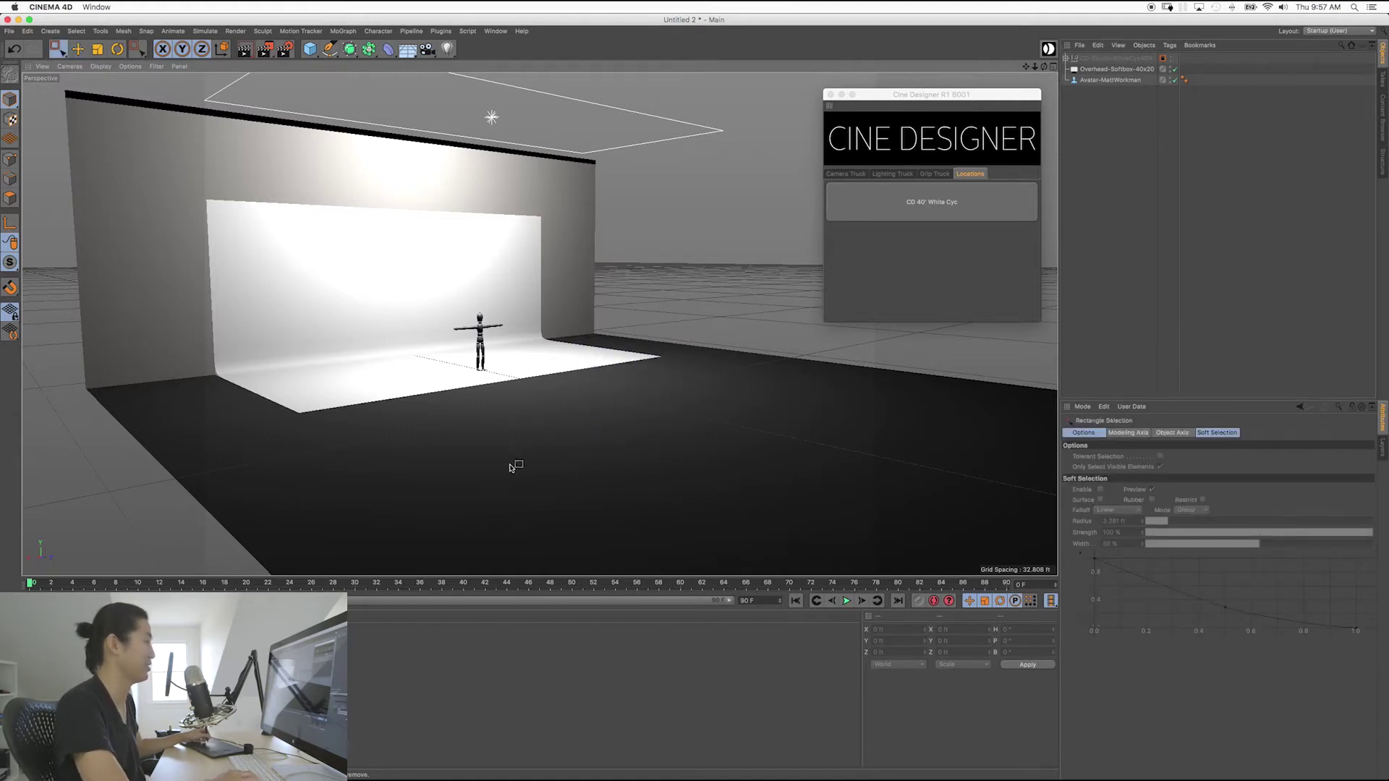
drag(623, 321, 758, 472)
drag(738, 511, 636, 402)
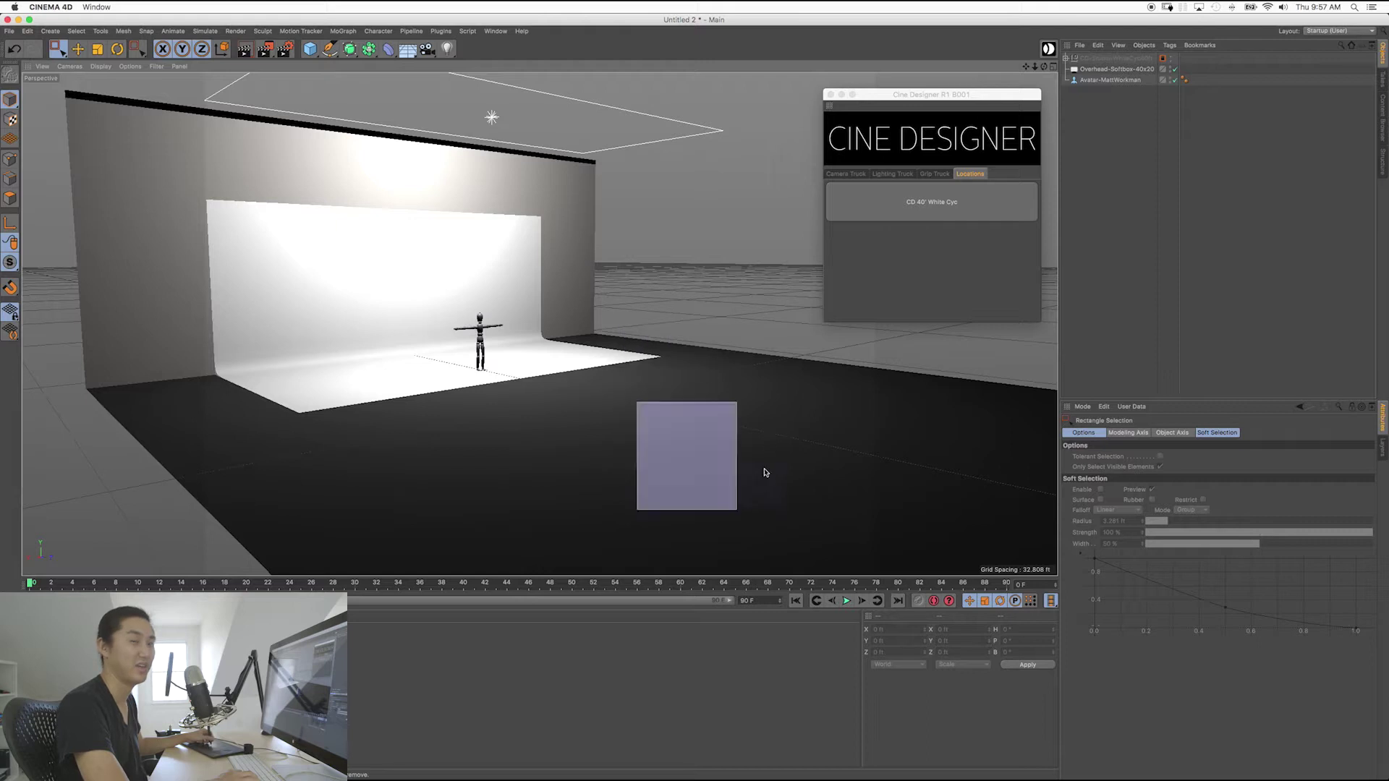
mouse_move(650, 330)
alt+mouse_down()
mouse_move(622, 355)
mouse_move(631, 347)
alt+mouse_up()
click(1091, 59)
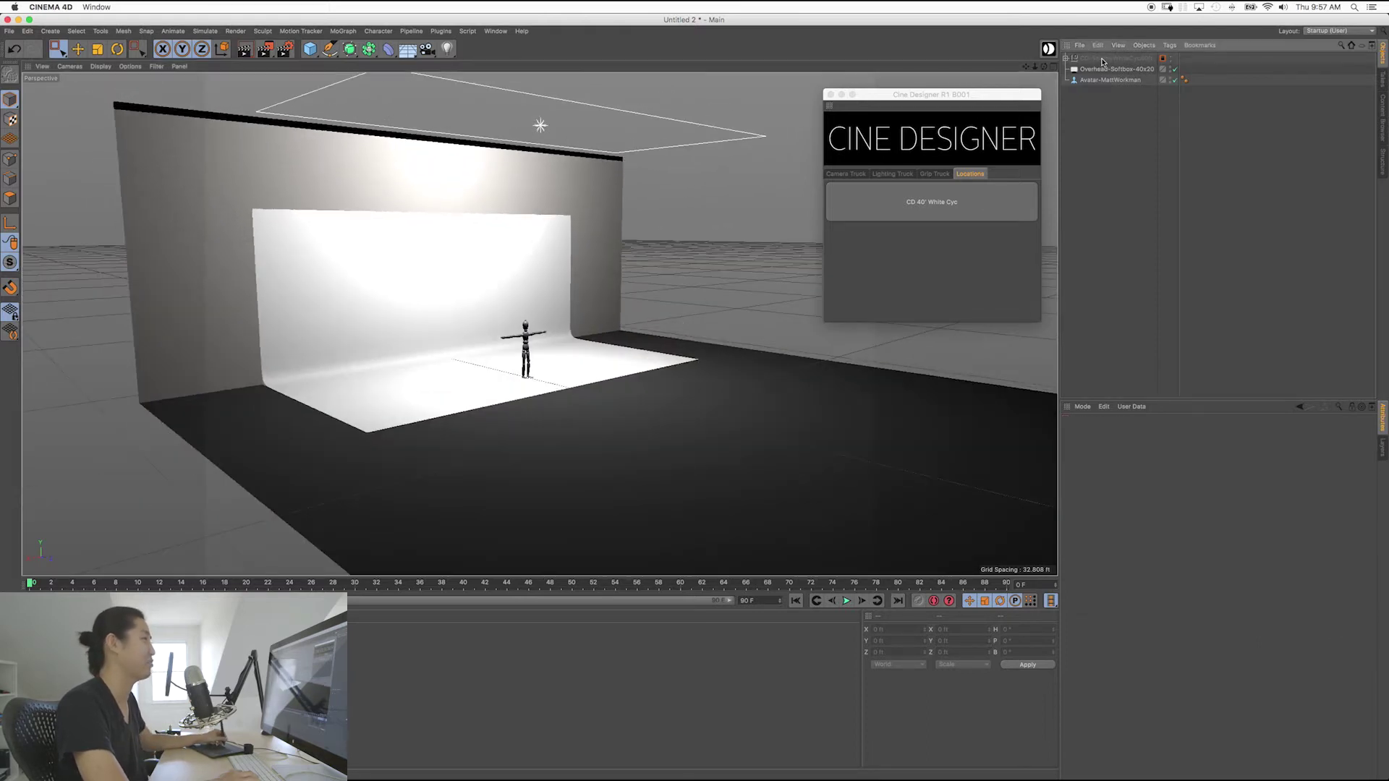
Inspect the Overhead-Softbox-40x20 light and the avatar figure by selecting each in turn, leaving nothing selected.
click(1104, 70)
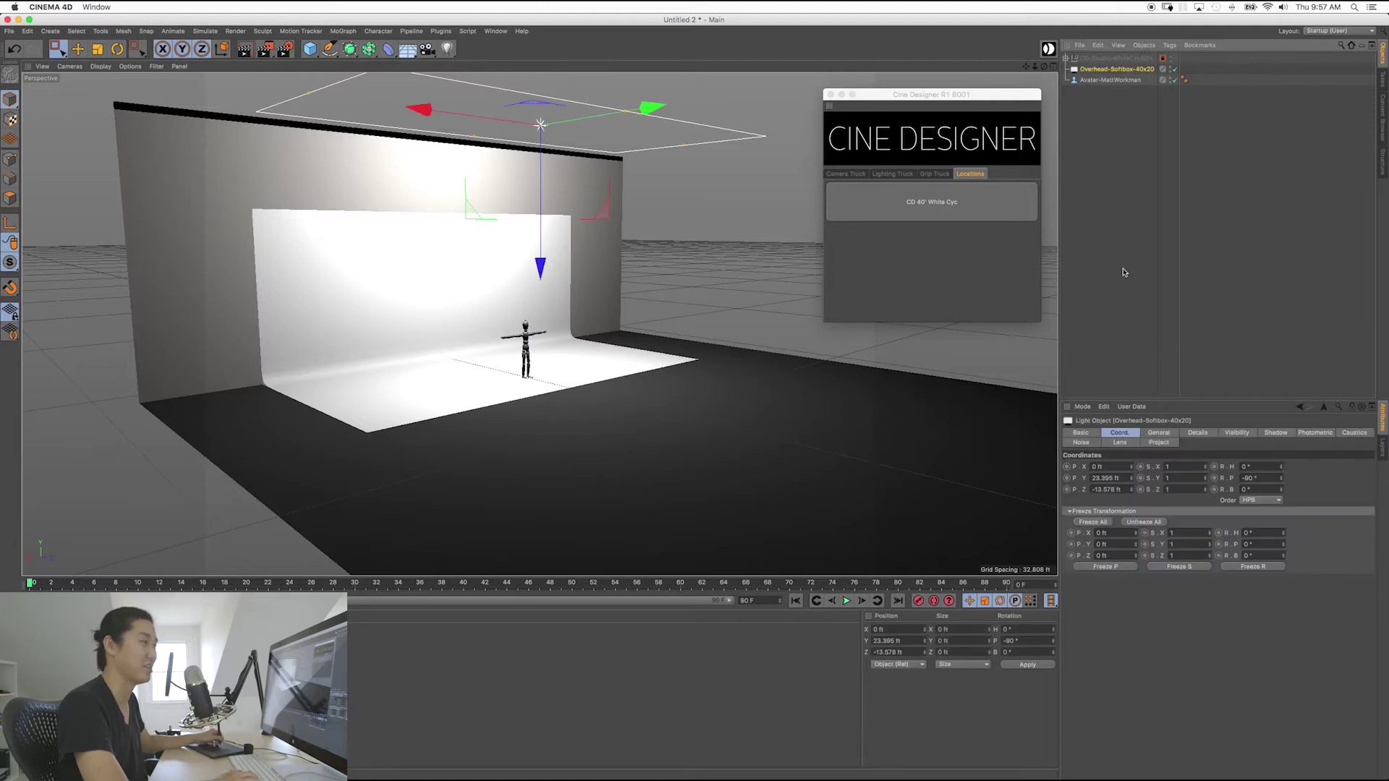
click(1110, 165)
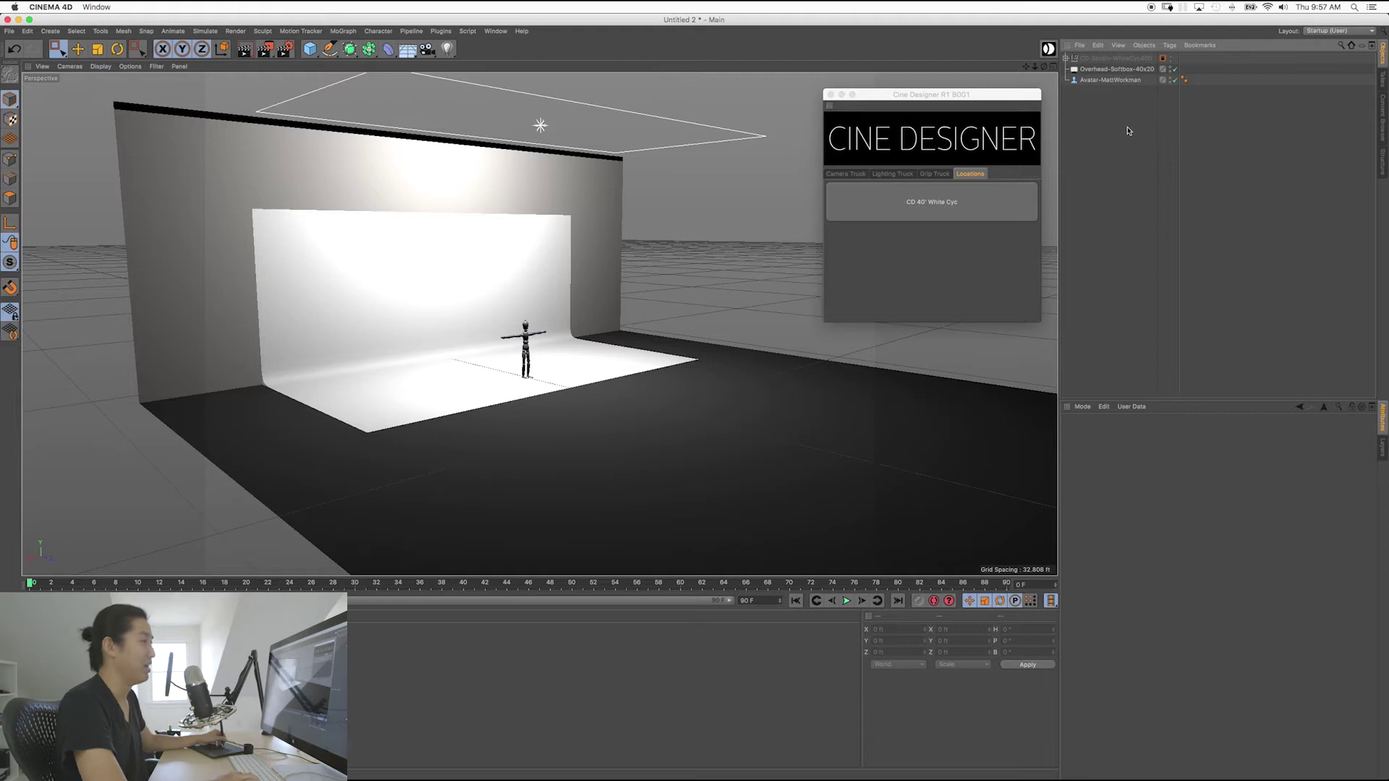
click(1111, 80)
alt+drag(592, 374, 553, 353)
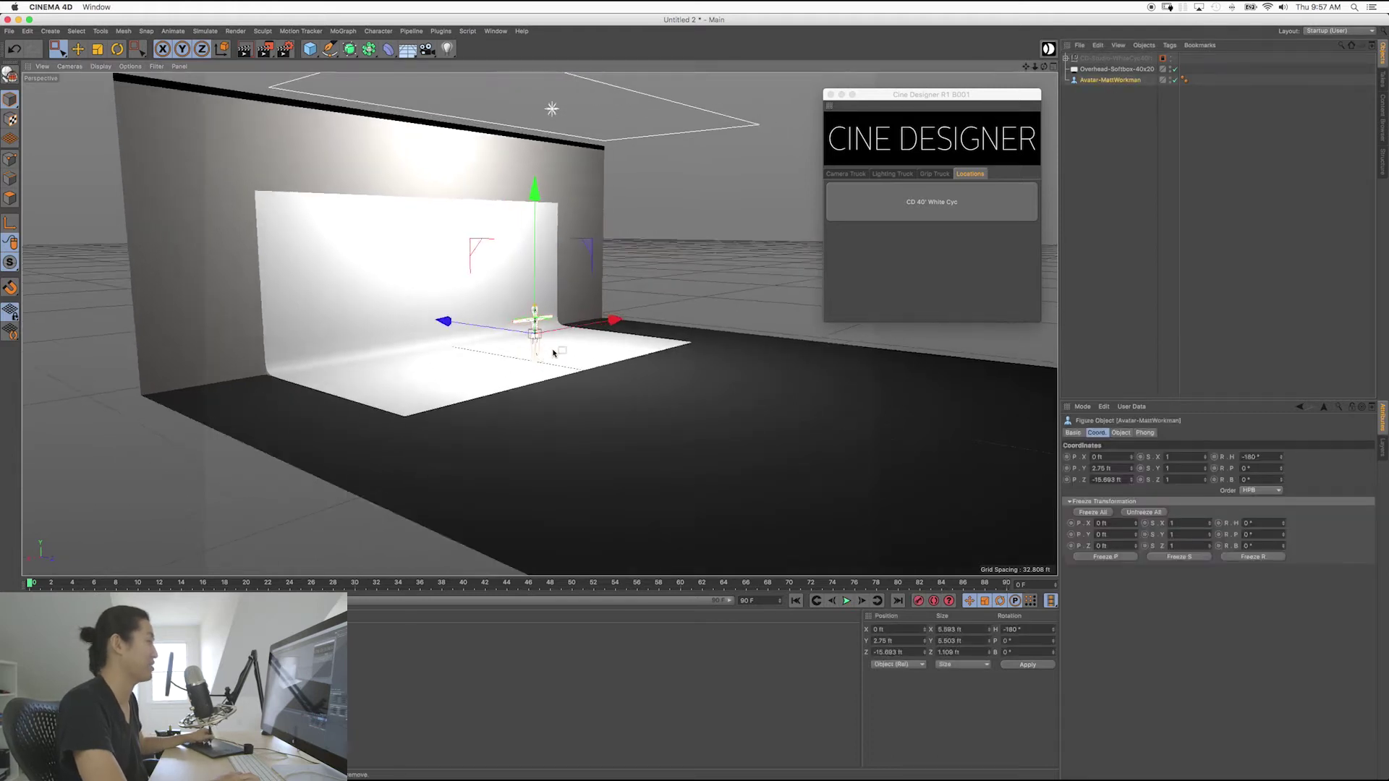
alt+right_drag(553, 353, 599, 403)
alt+drag(598, 403, 608, 384)
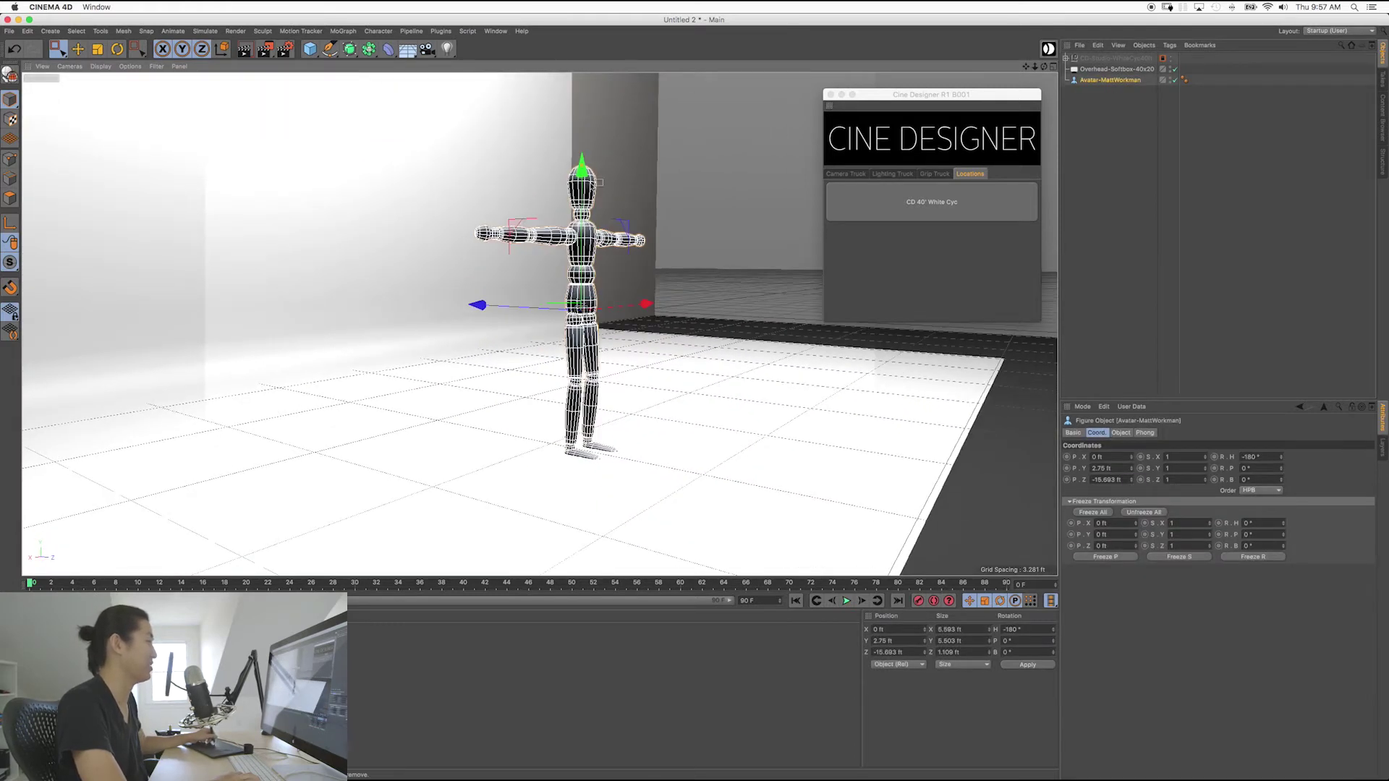
drag(583, 175, 583, 175)
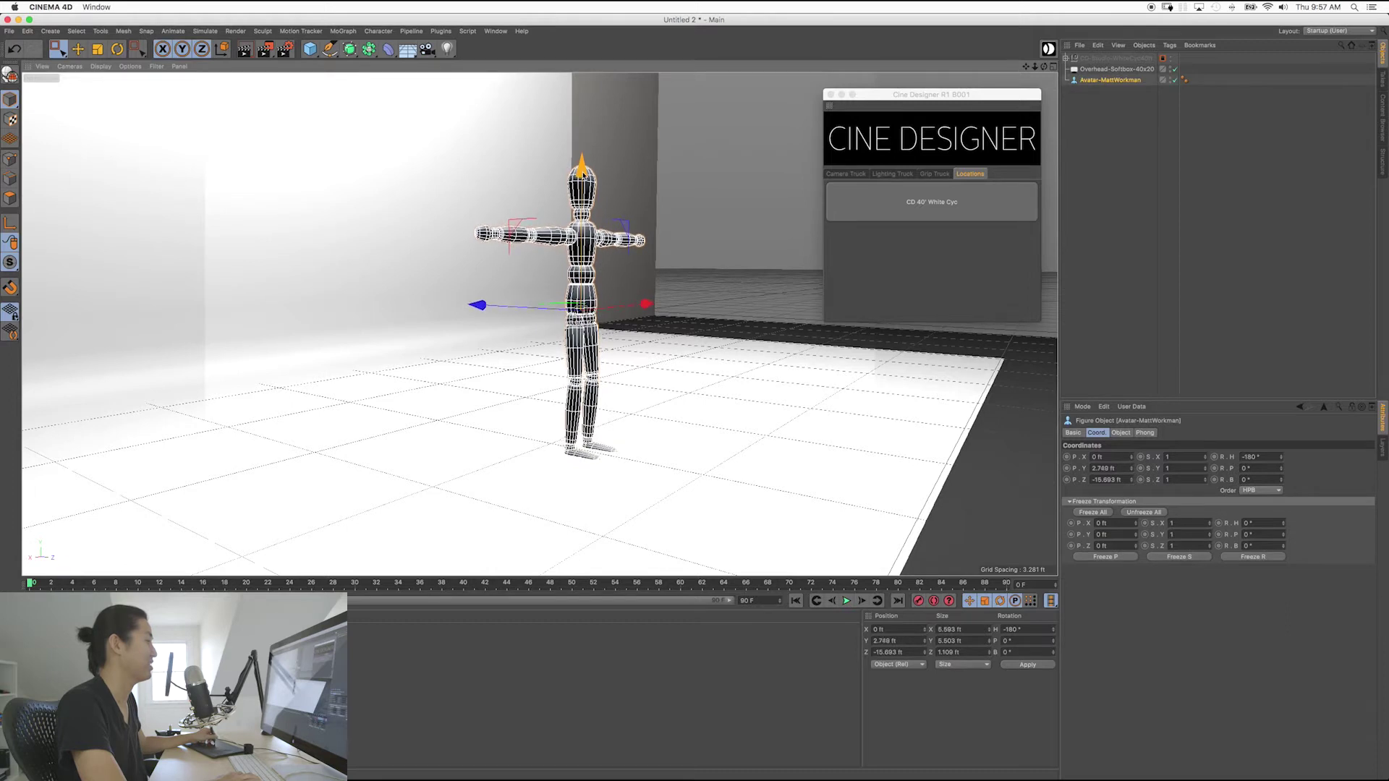
click(1107, 301)
Look up the Figure object among the available primitives without adding one.
alt+drag(684, 409, 598, 369)
click(314, 56)
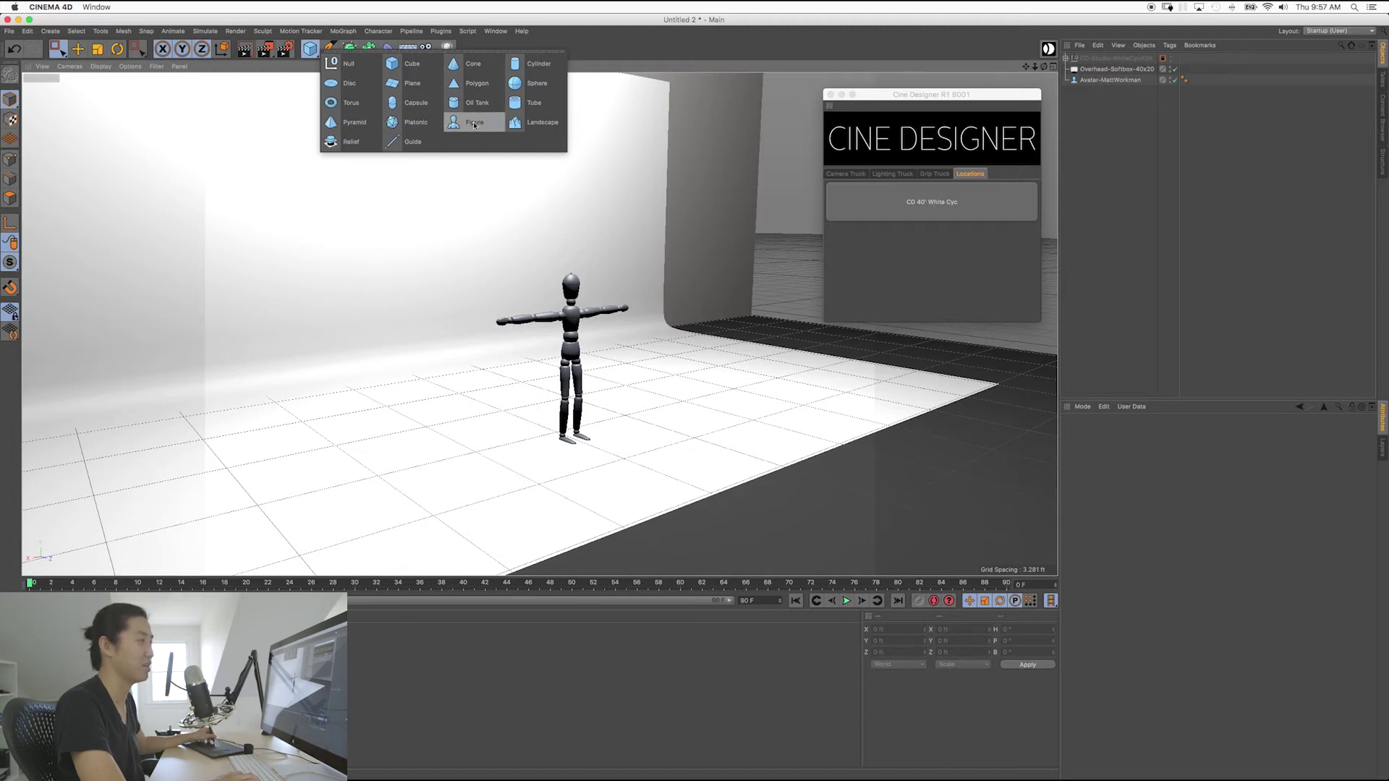
click(1097, 344)
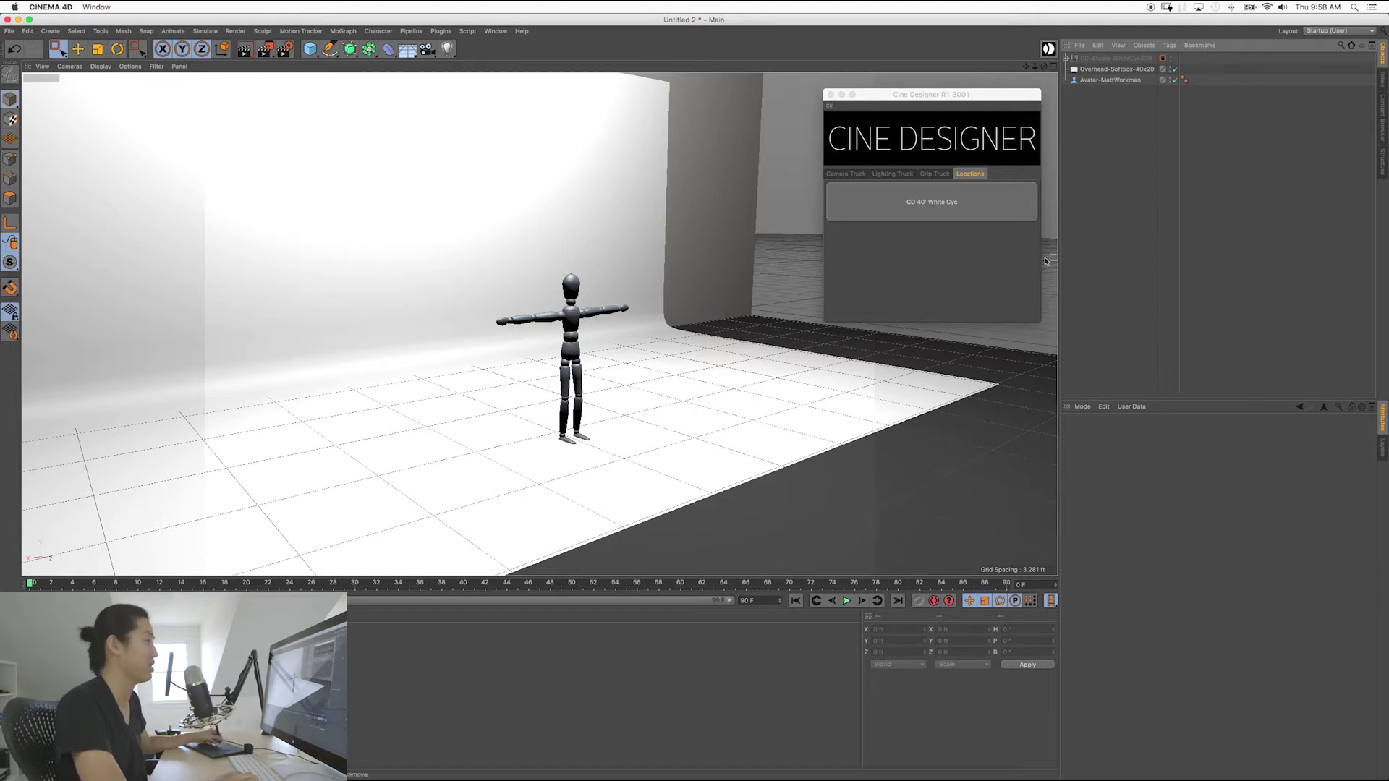
alt+middle_drag(719, 347, 775, 379)
alt+right_drag(747, 344, 658, 322)
alt+middle_drag(762, 336, 700, 355)
alt+right_drag(700, 355, 675, 344)
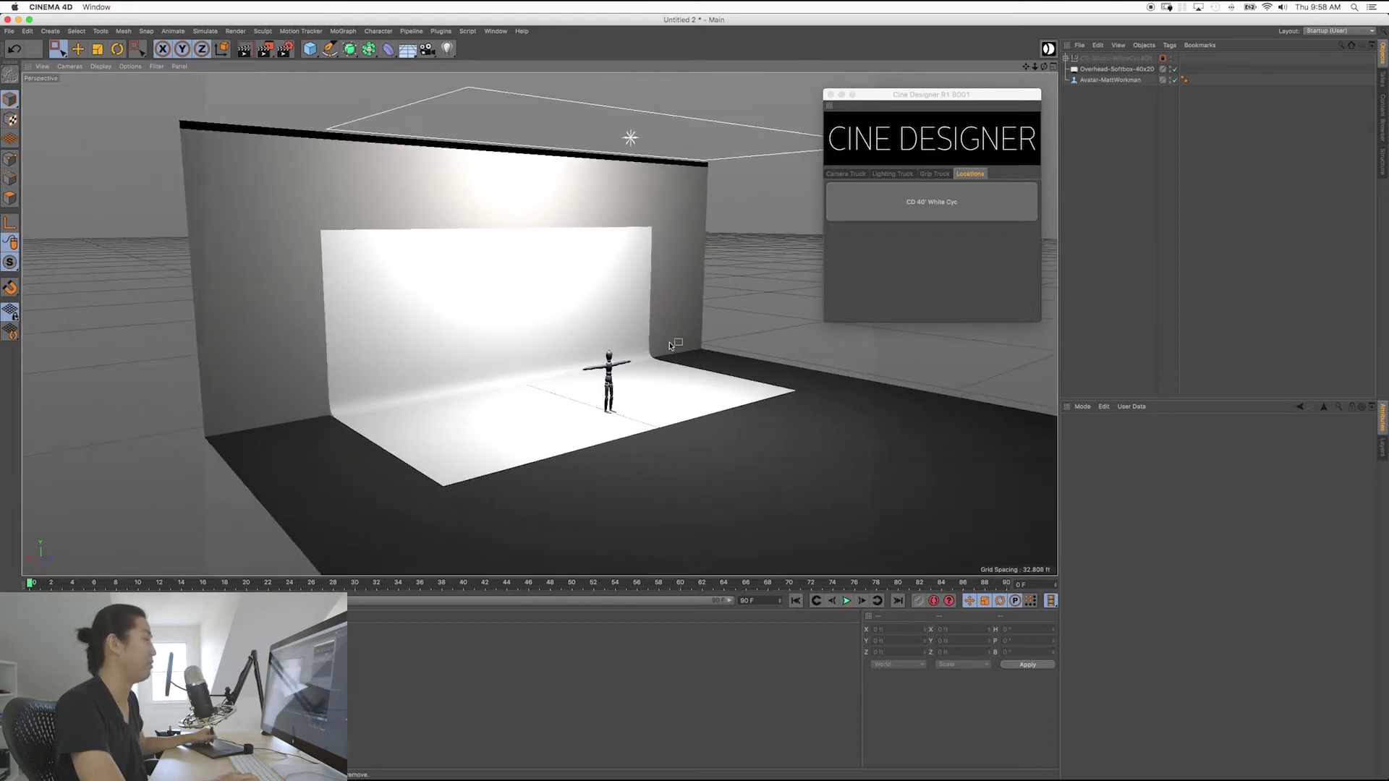
alt+drag(675, 344, 645, 331)
scroll(646, 331, down, 5)
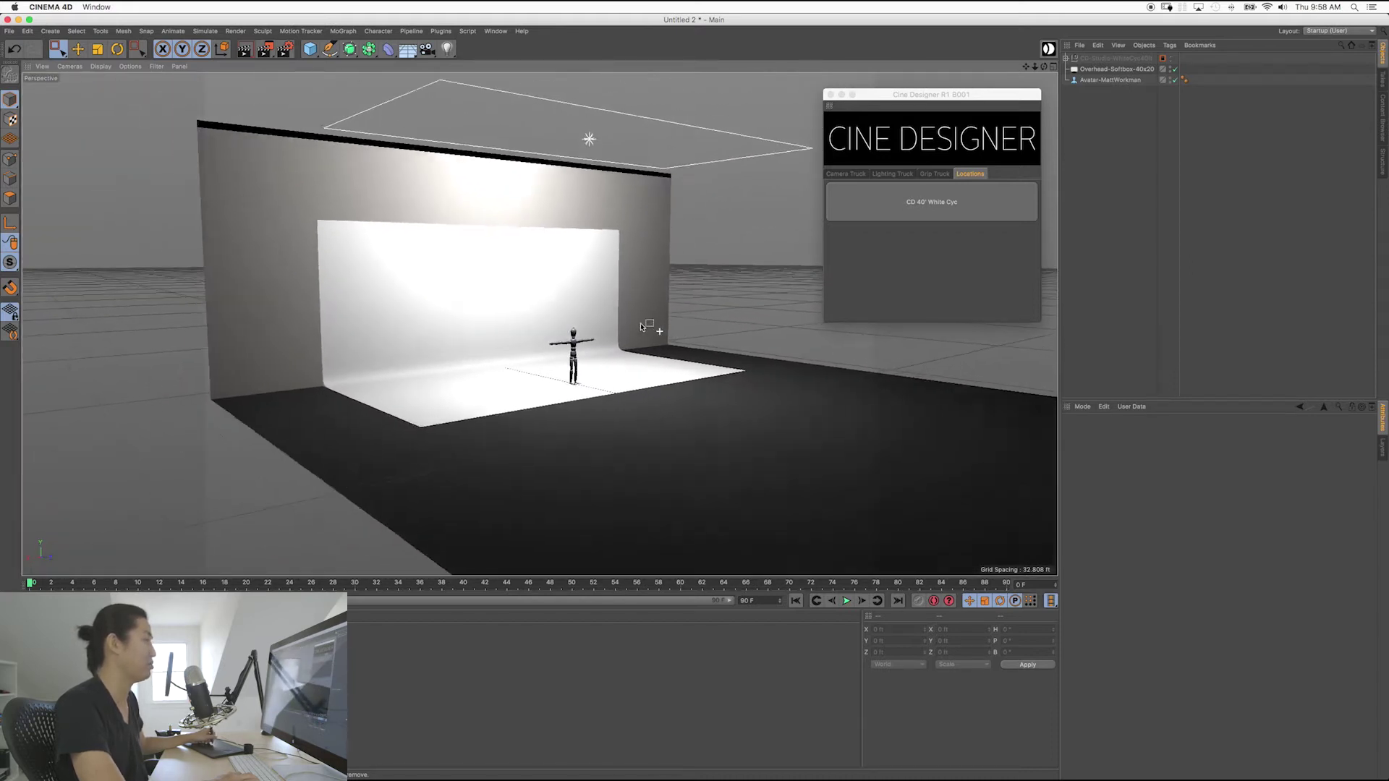
Show the Camera Truck rigs in Cine Designer and preview the rendered white cyc stage in the viewport.
alt+right_drag(630, 333, 657, 339)
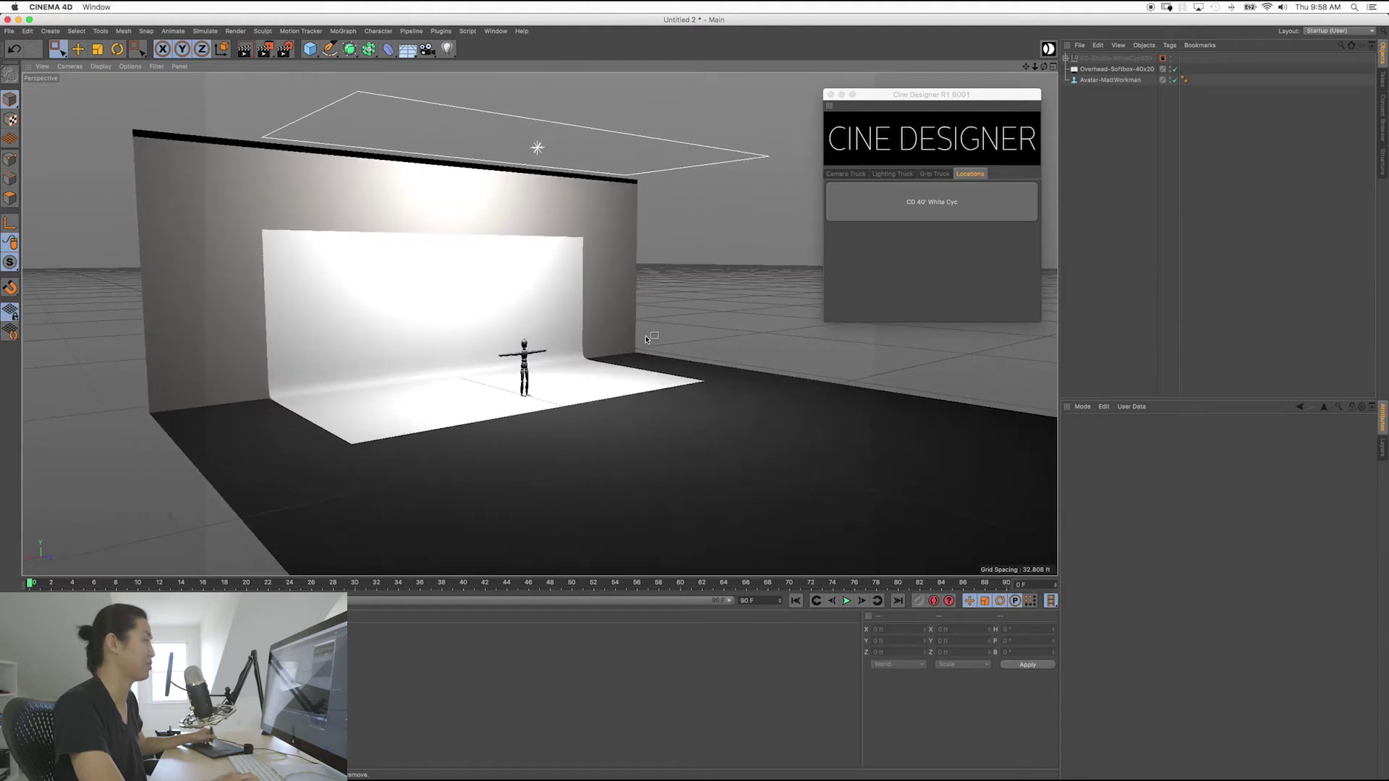
alt+middle_drag(657, 339, 658, 351)
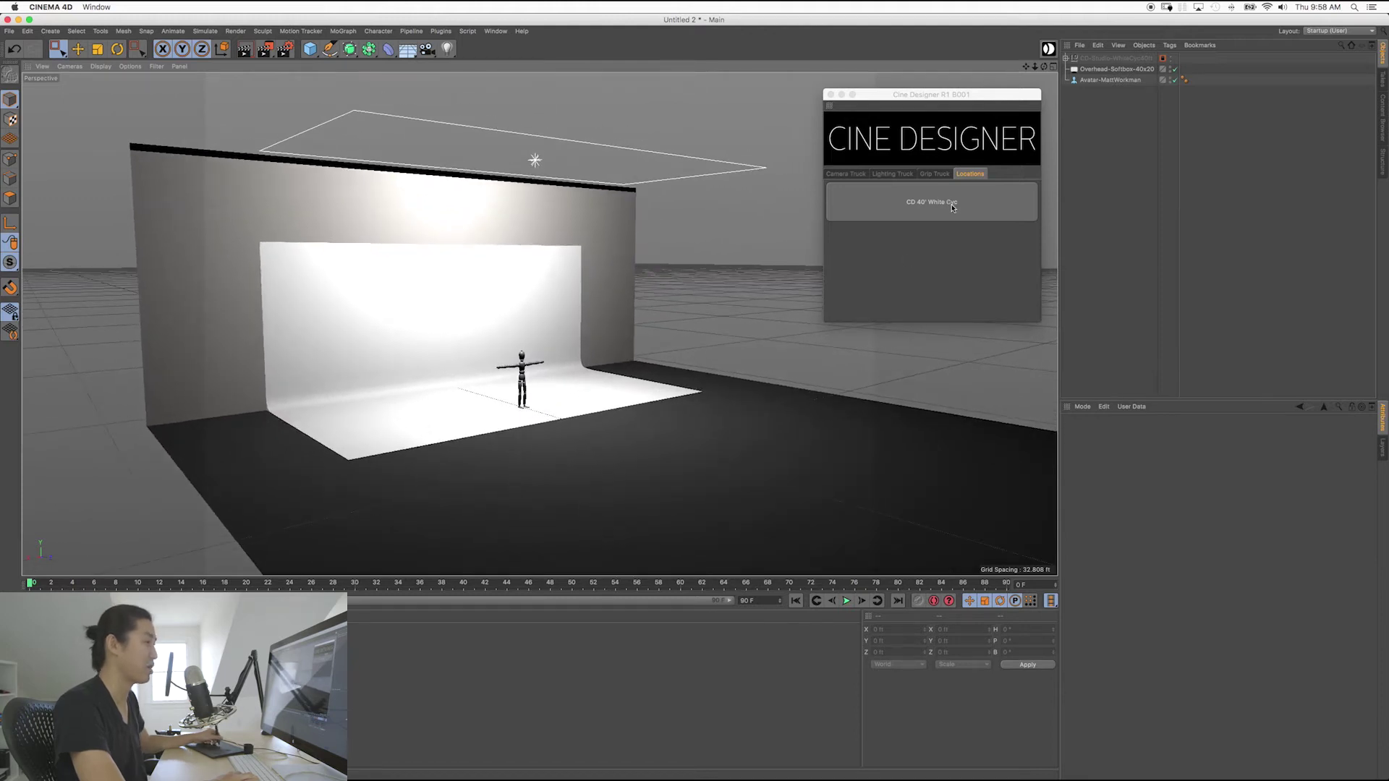
click(855, 176)
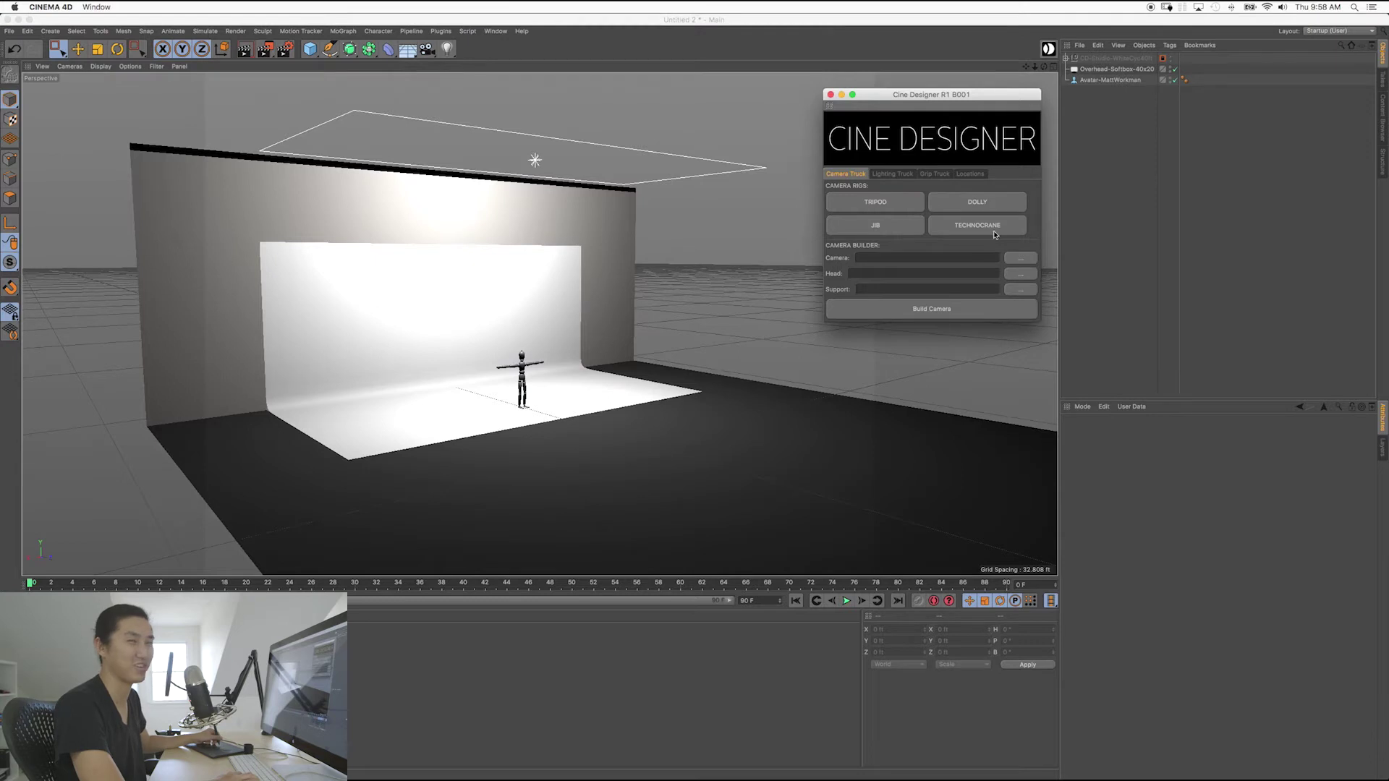
click(744, 317)
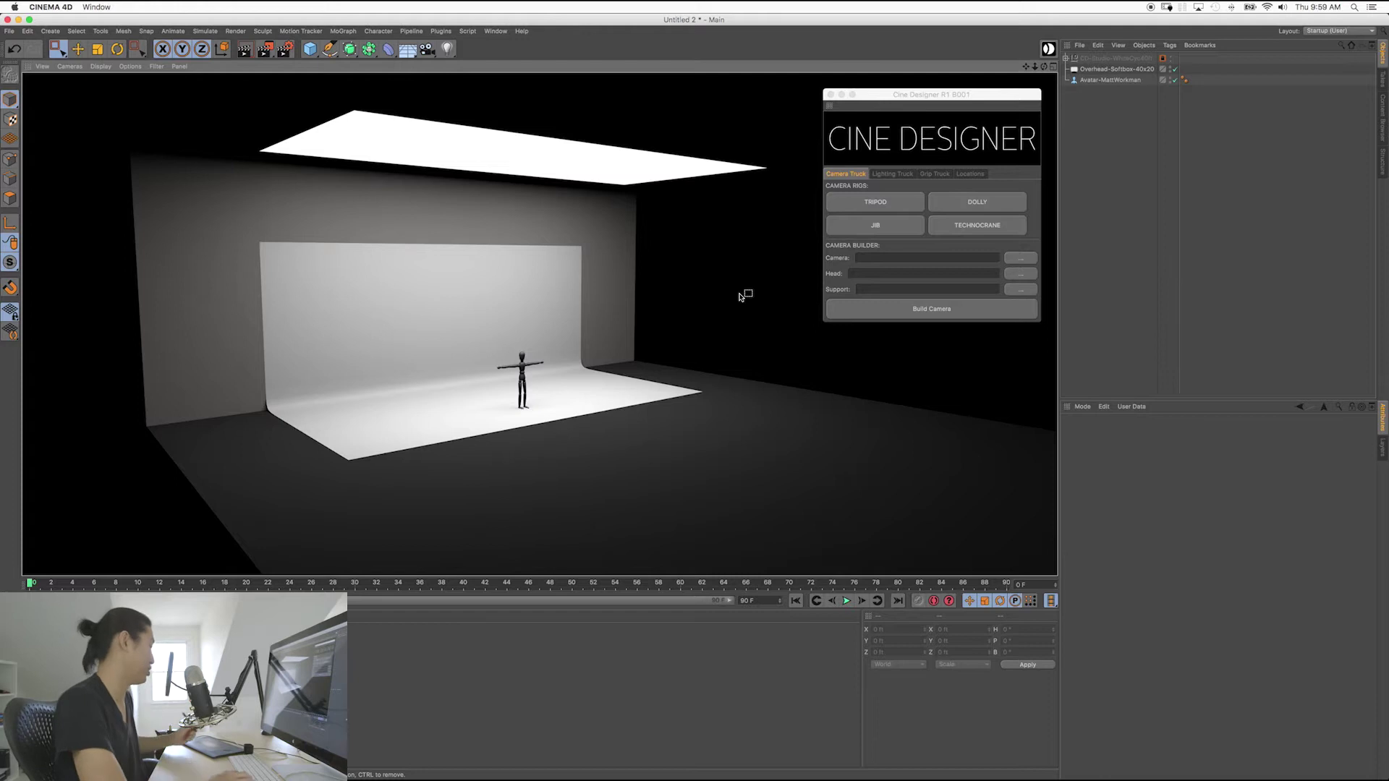
click(972, 483)
Add a dolly camera rig to the white cyc stage and close the Cine Designer window.
alt+drag(665, 390, 609, 421)
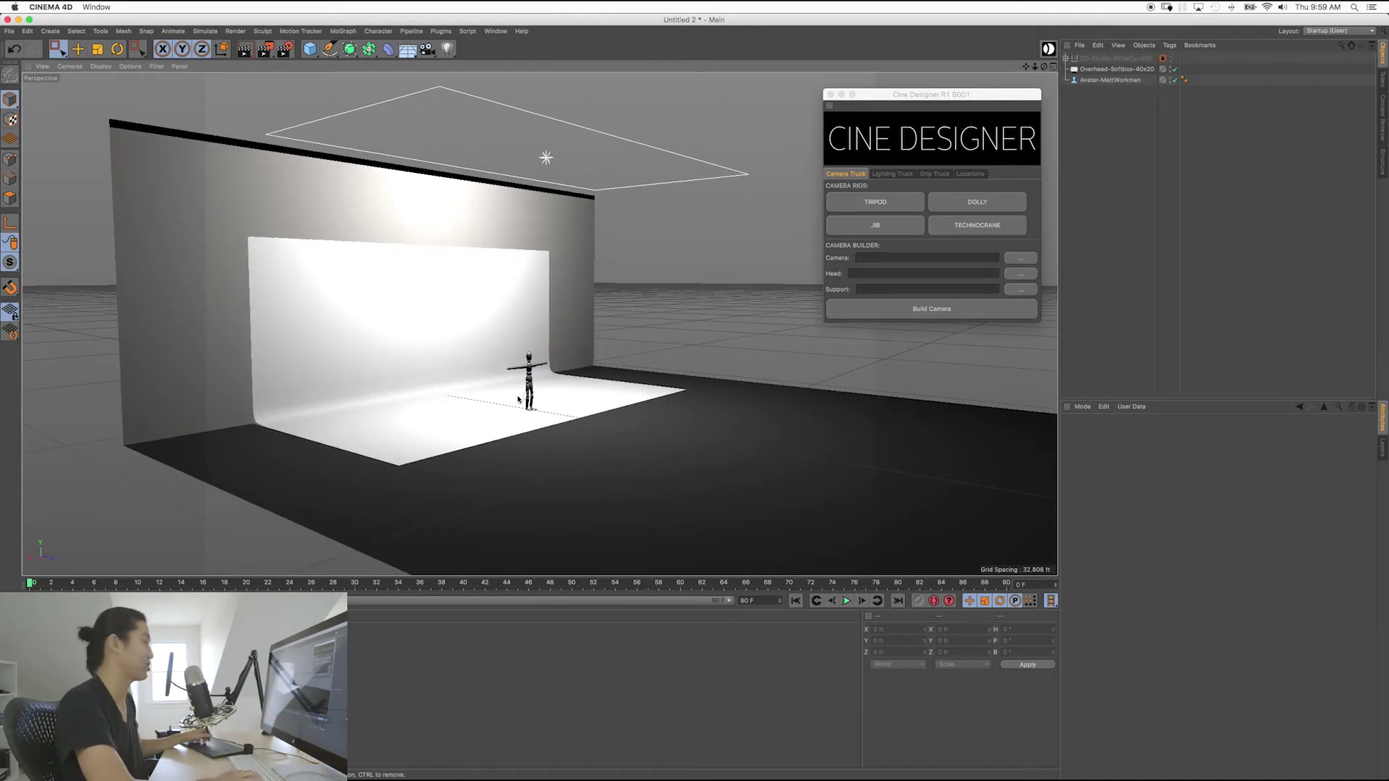
alt+drag(524, 398, 639, 424)
alt+drag(742, 385, 689, 386)
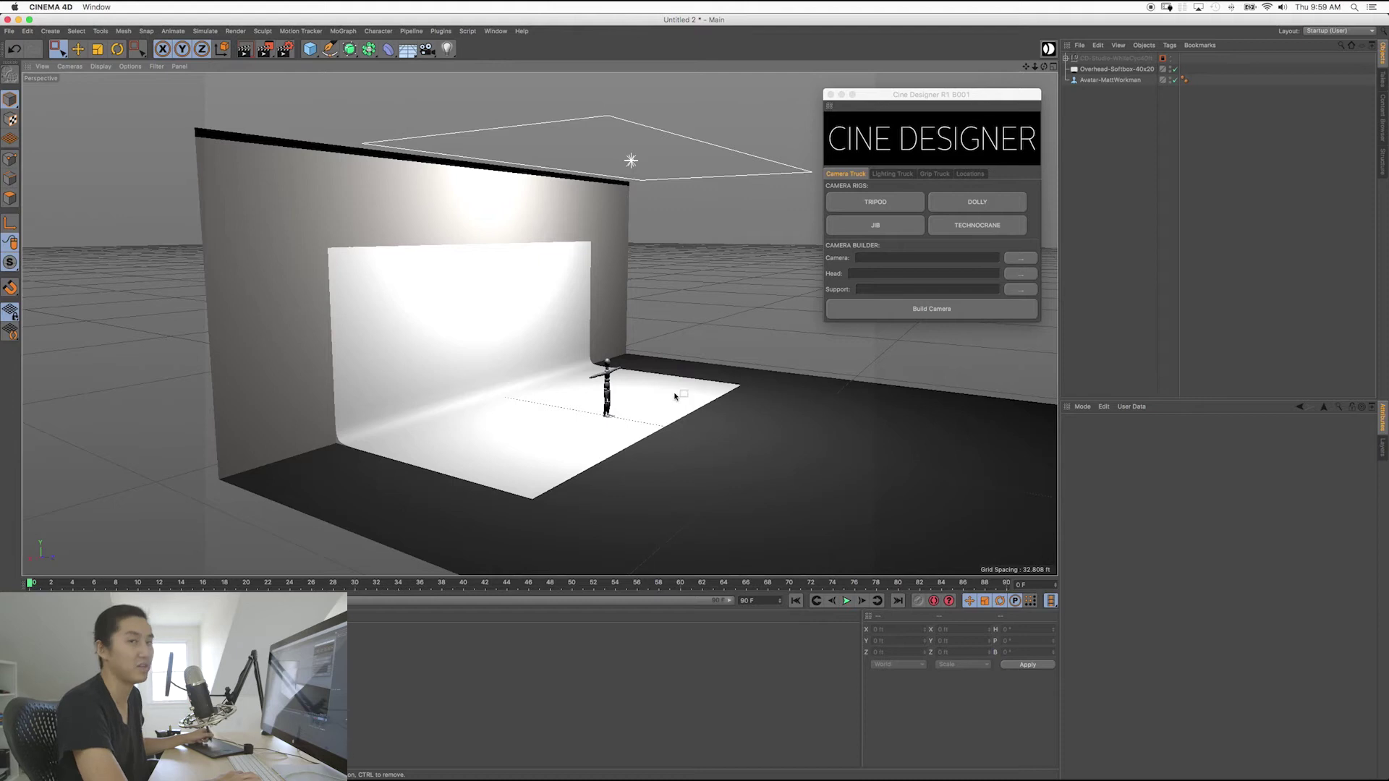
alt+drag(684, 420, 625, 409)
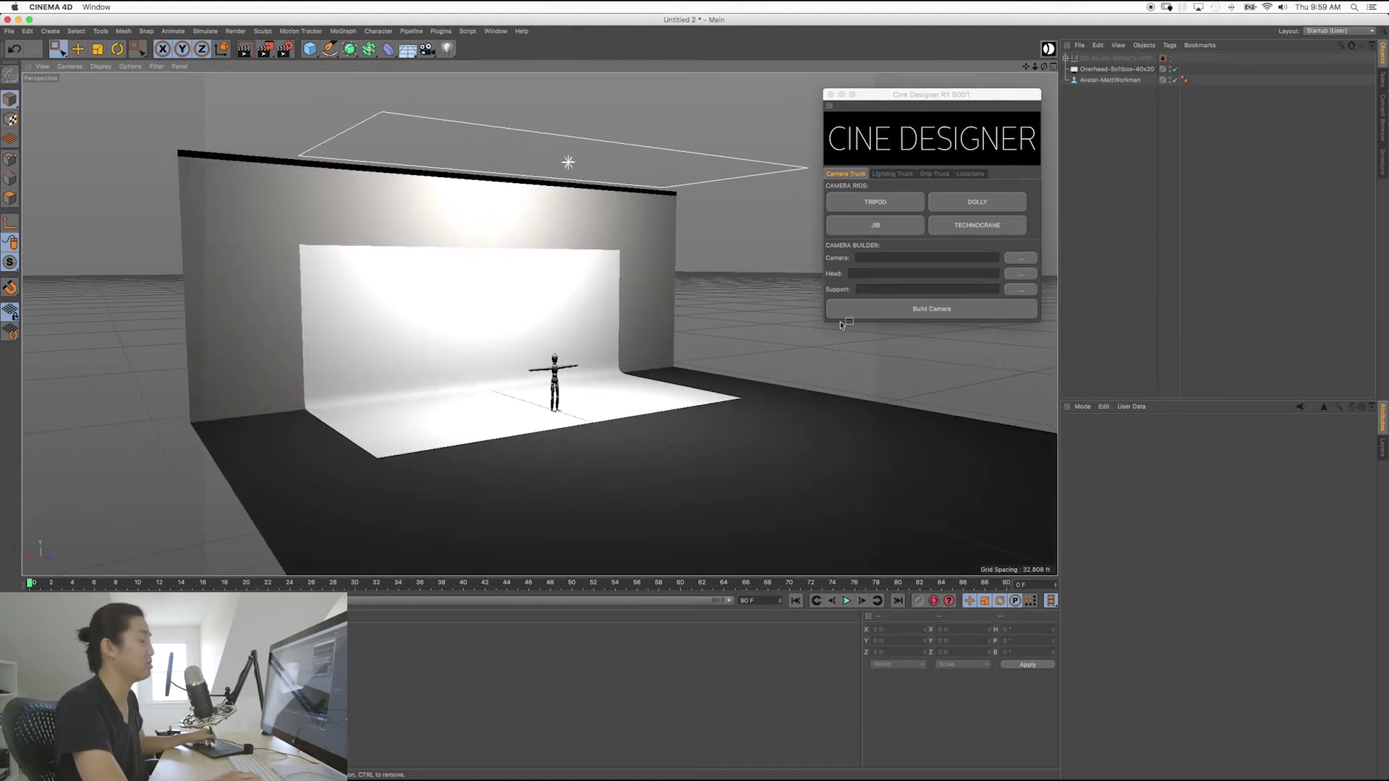
click(946, 205)
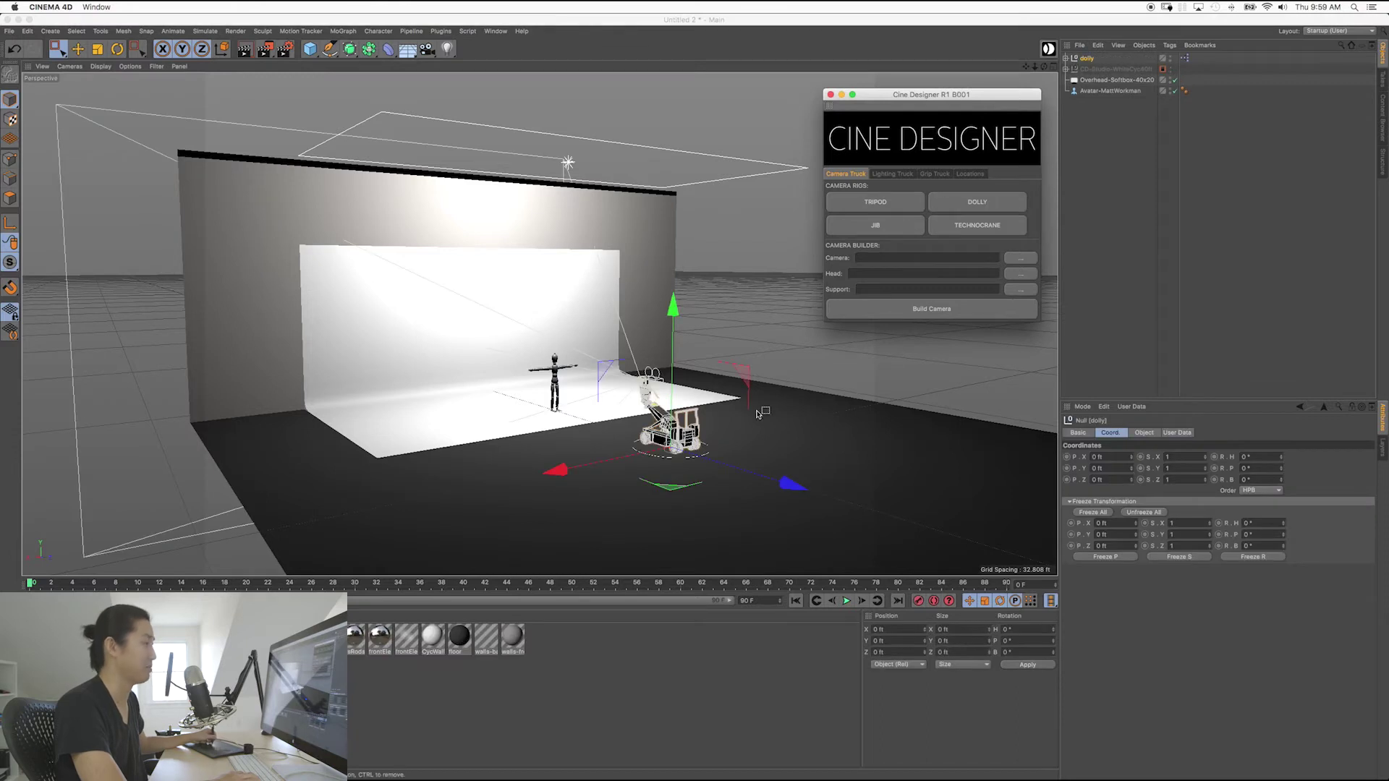
click(831, 94)
Deselect the new dolly and move it below the avatar in the object list.
mouse_move(662, 430)
alt+mouse_down()
mouse_move(755, 443)
mouse_move(651, 427)
mouse_move(663, 429)
alt+mouse_up()
alt+middle_drag(696, 416, 667, 405)
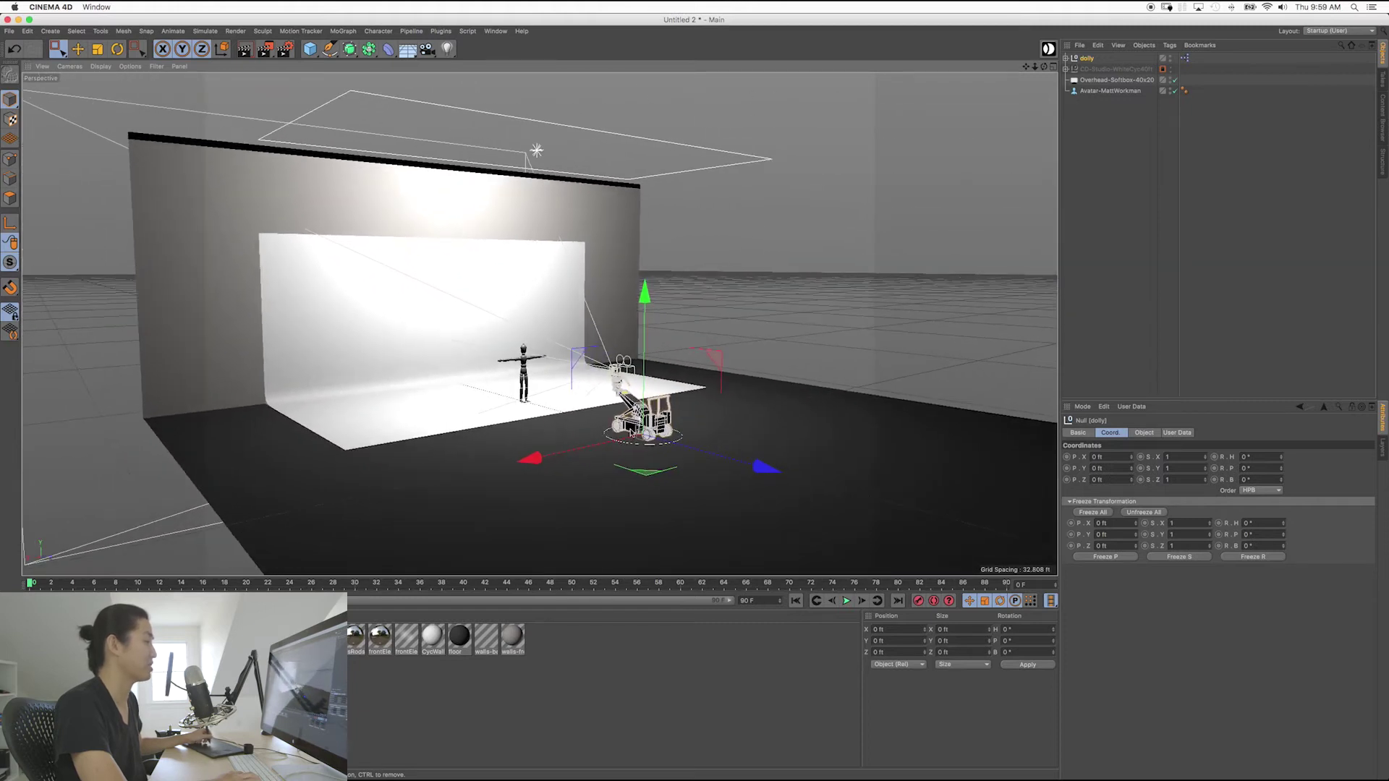
scroll(632, 434, up, 5)
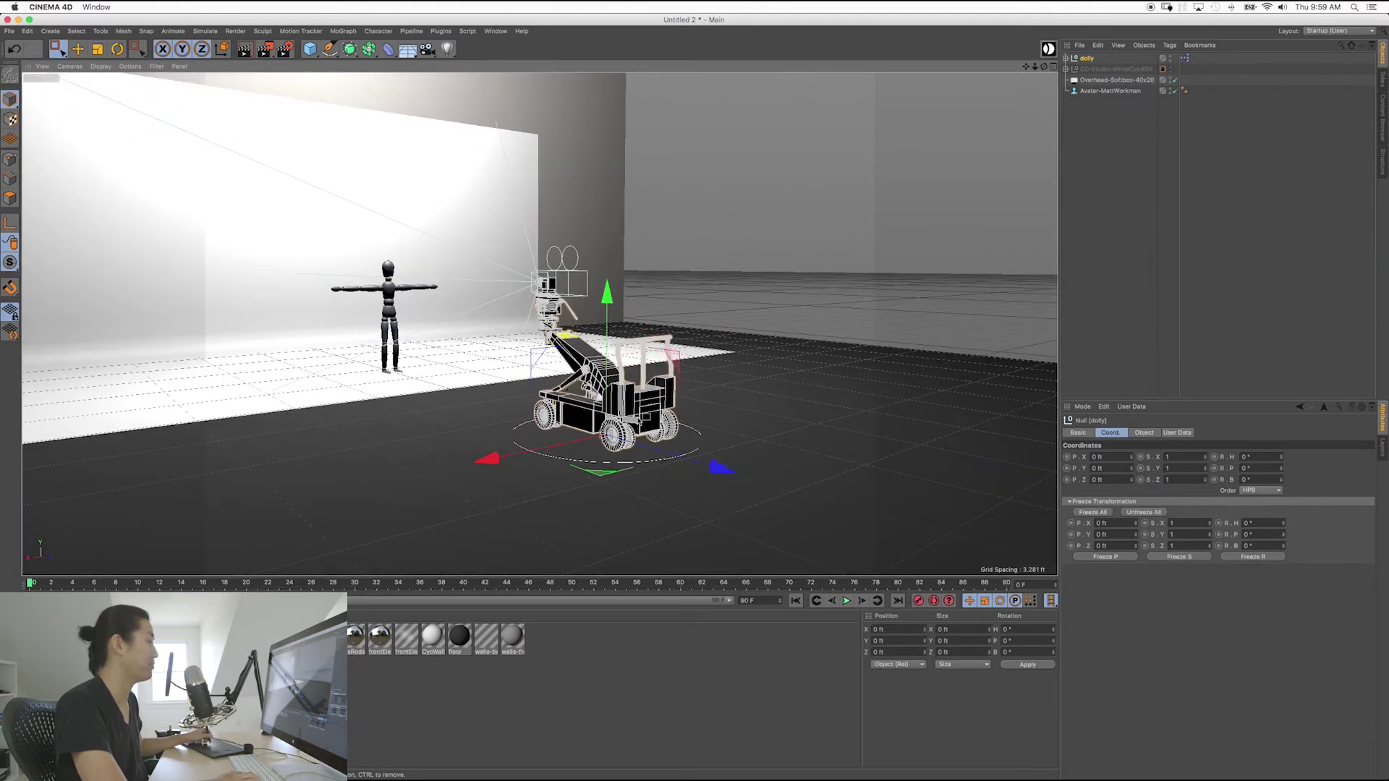
mouse_move(605, 421)
alt+mouse_down()
mouse_move(709, 429)
mouse_move(603, 411)
alt+mouse_up()
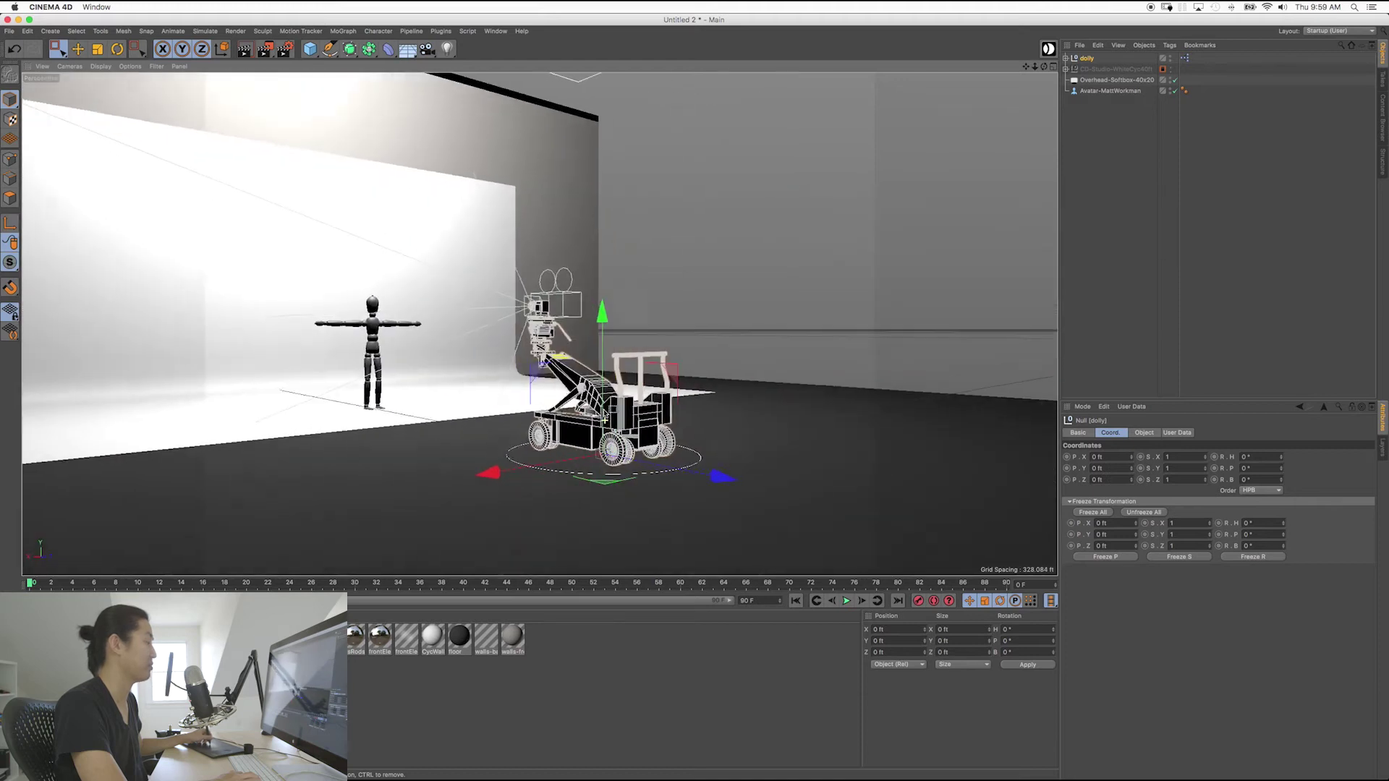
alt+middle_drag(603, 412, 631, 414)
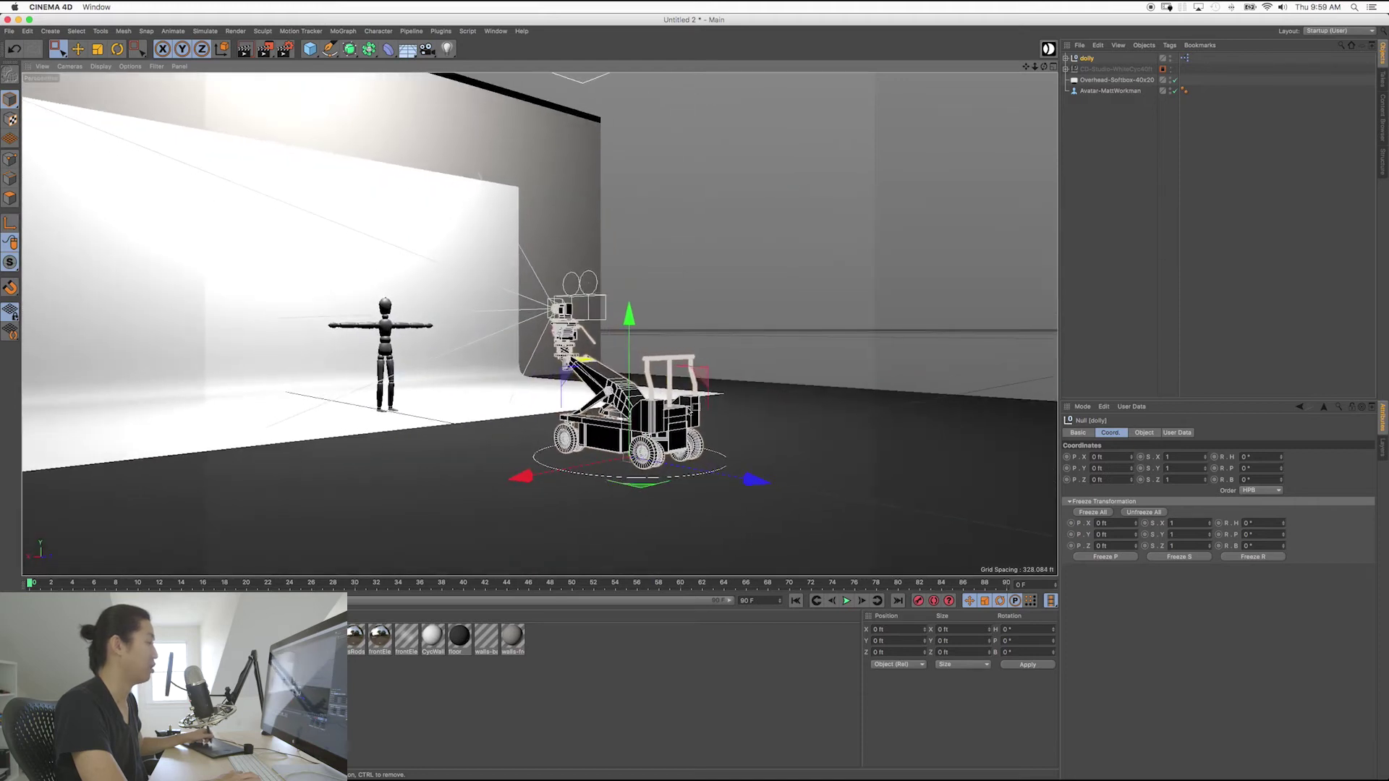
click(738, 304)
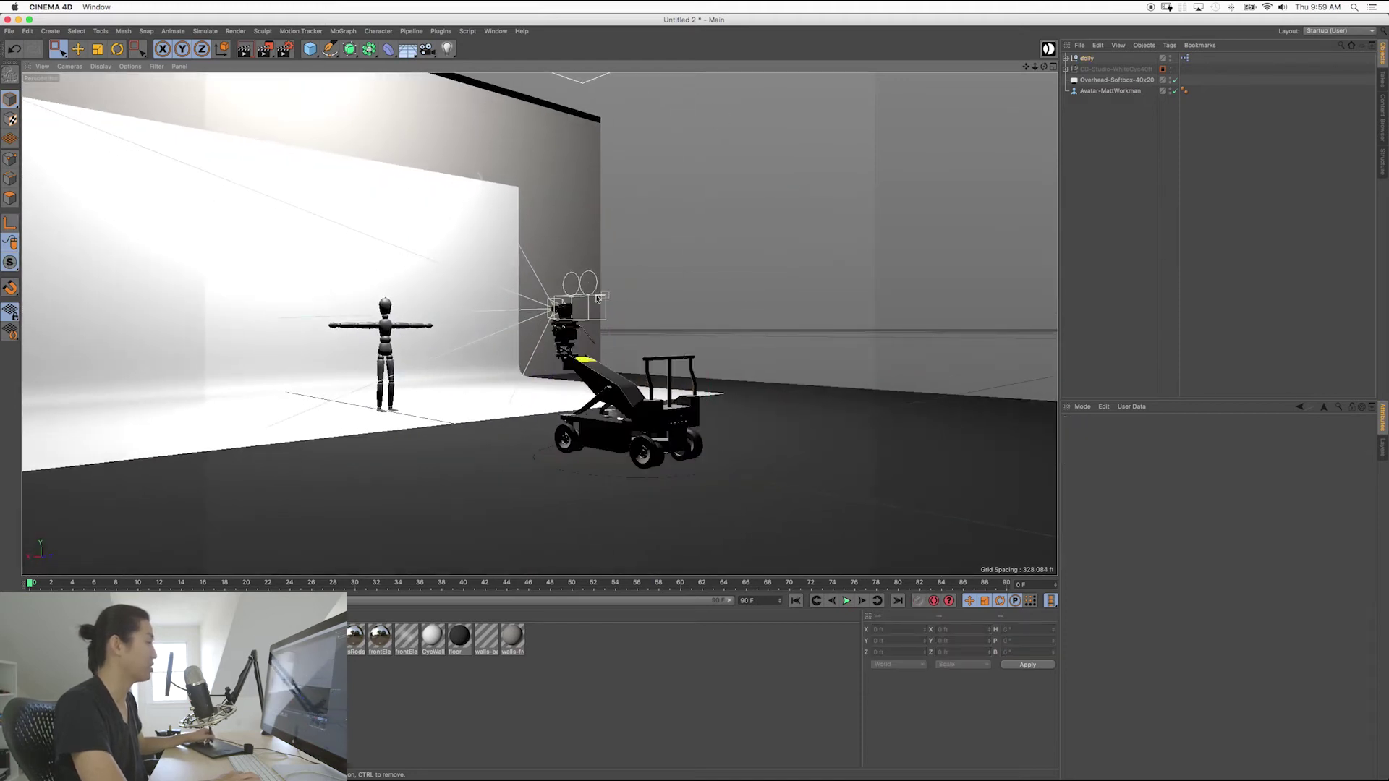
drag(1085, 58, 1097, 166)
click(1097, 142)
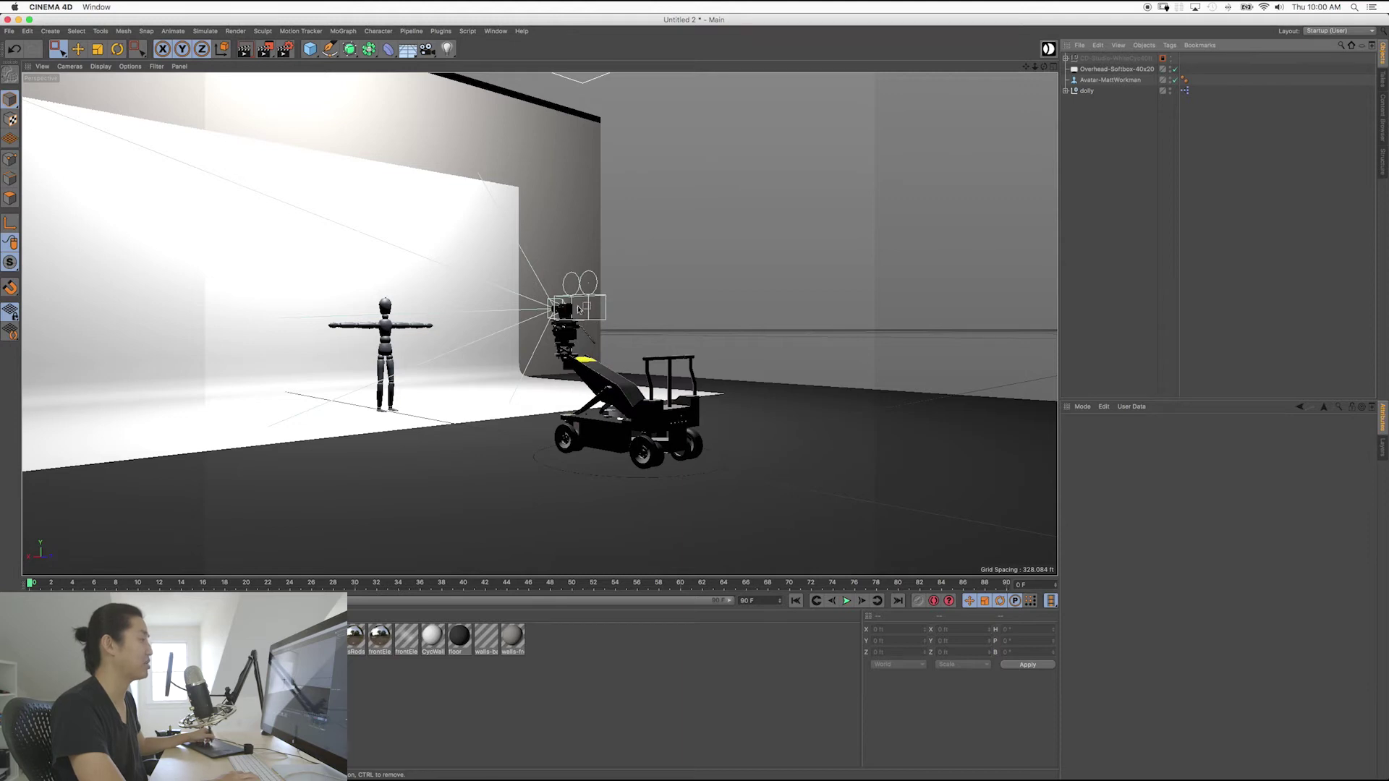
Hide camera objects in the viewport display, leaving the dolly viewed from its side with nothing selected.
click(155, 66)
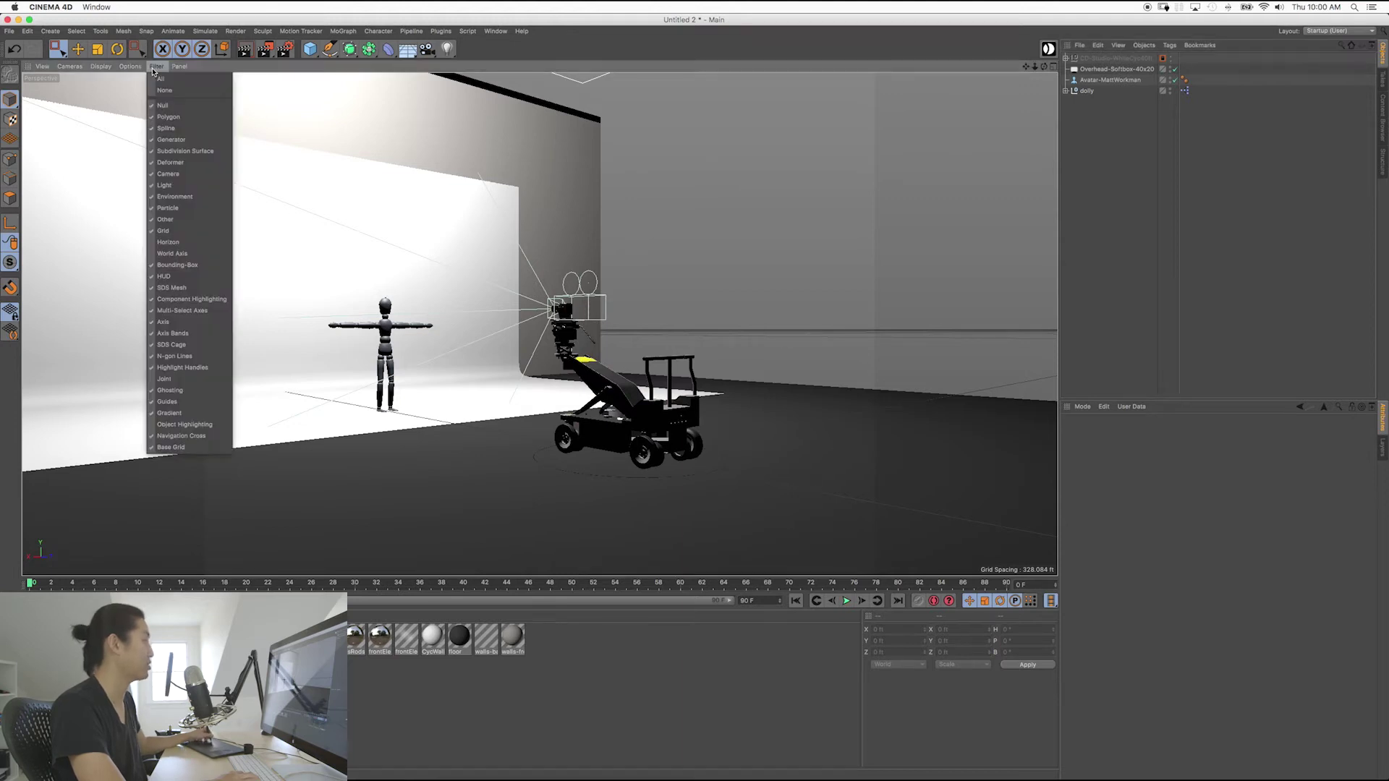
click(166, 175)
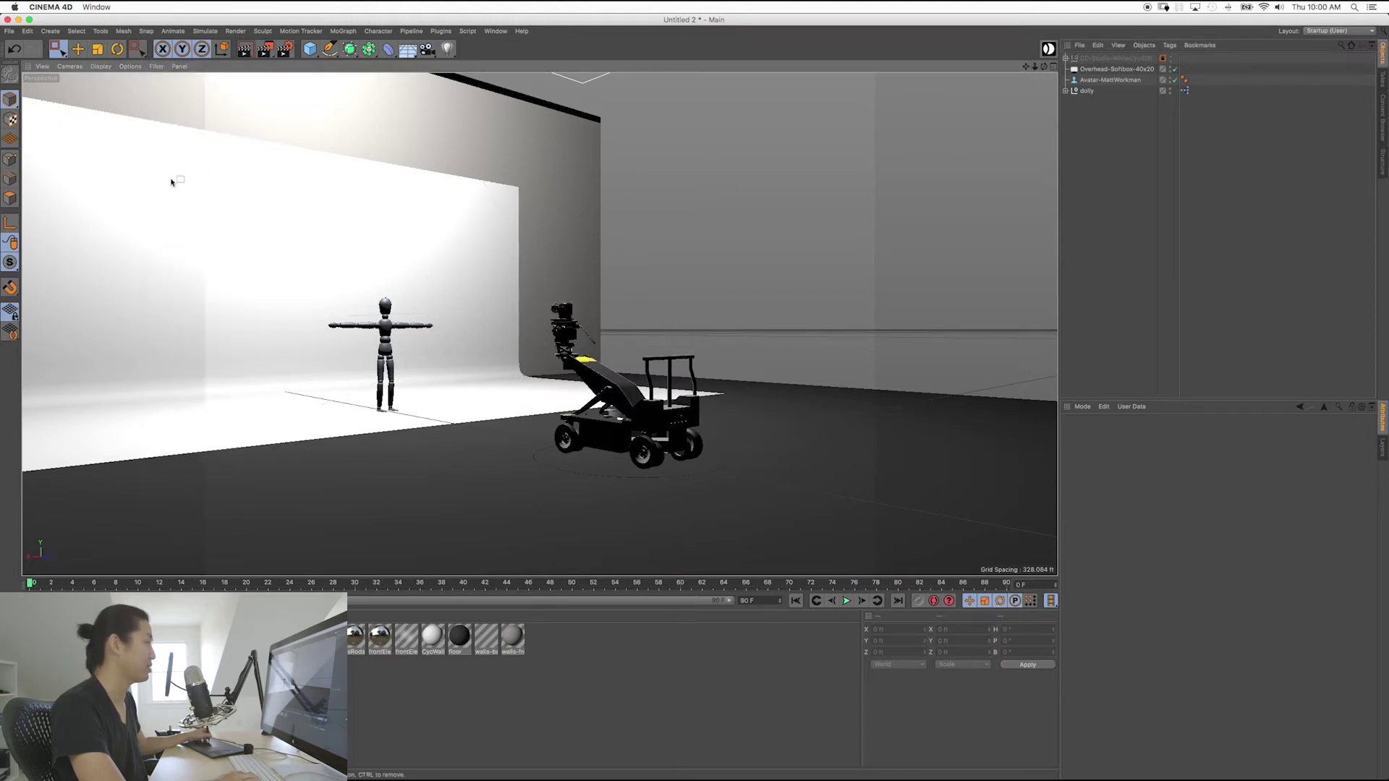
alt+drag(675, 361, 709, 387)
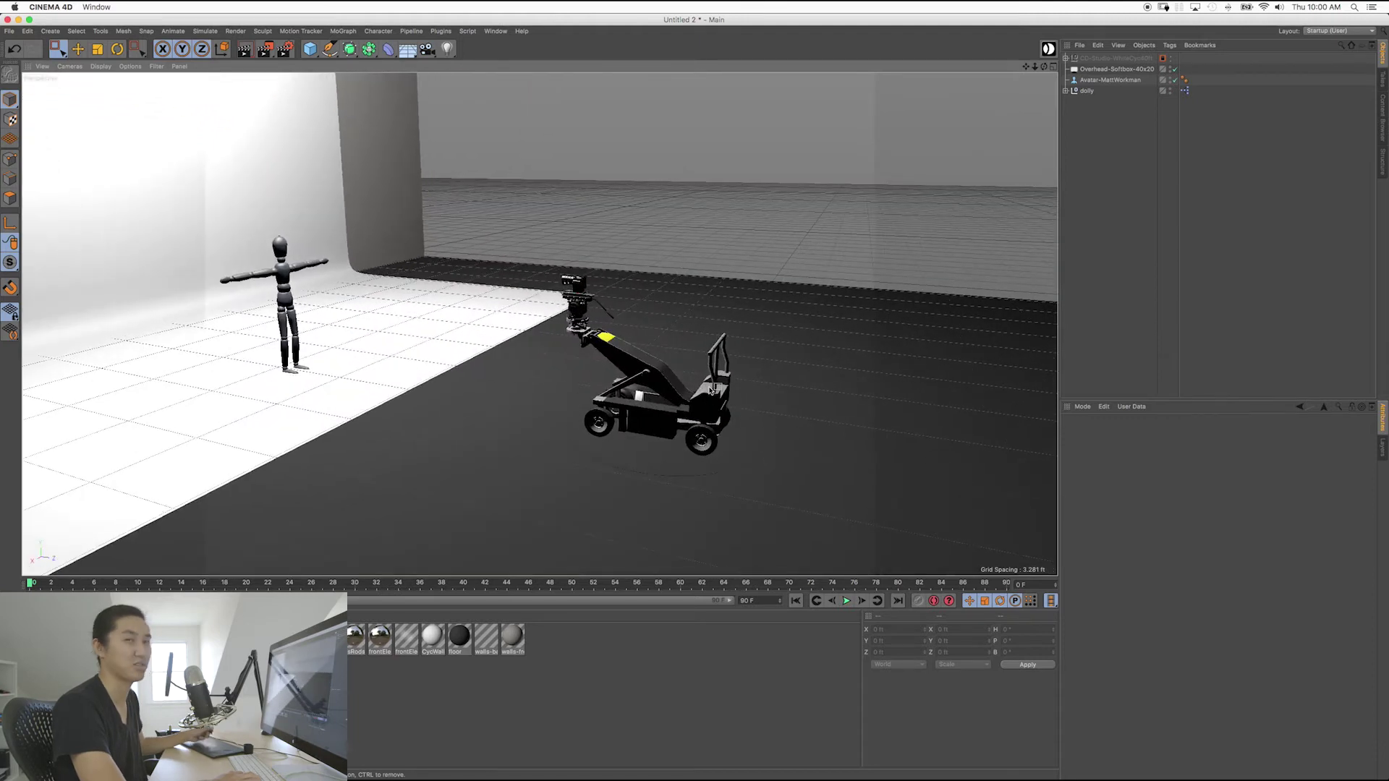
click(767, 452)
Select the whole dolly rig in the viewport with Rectangle Selection.
alt+drag(708, 475, 672, 346)
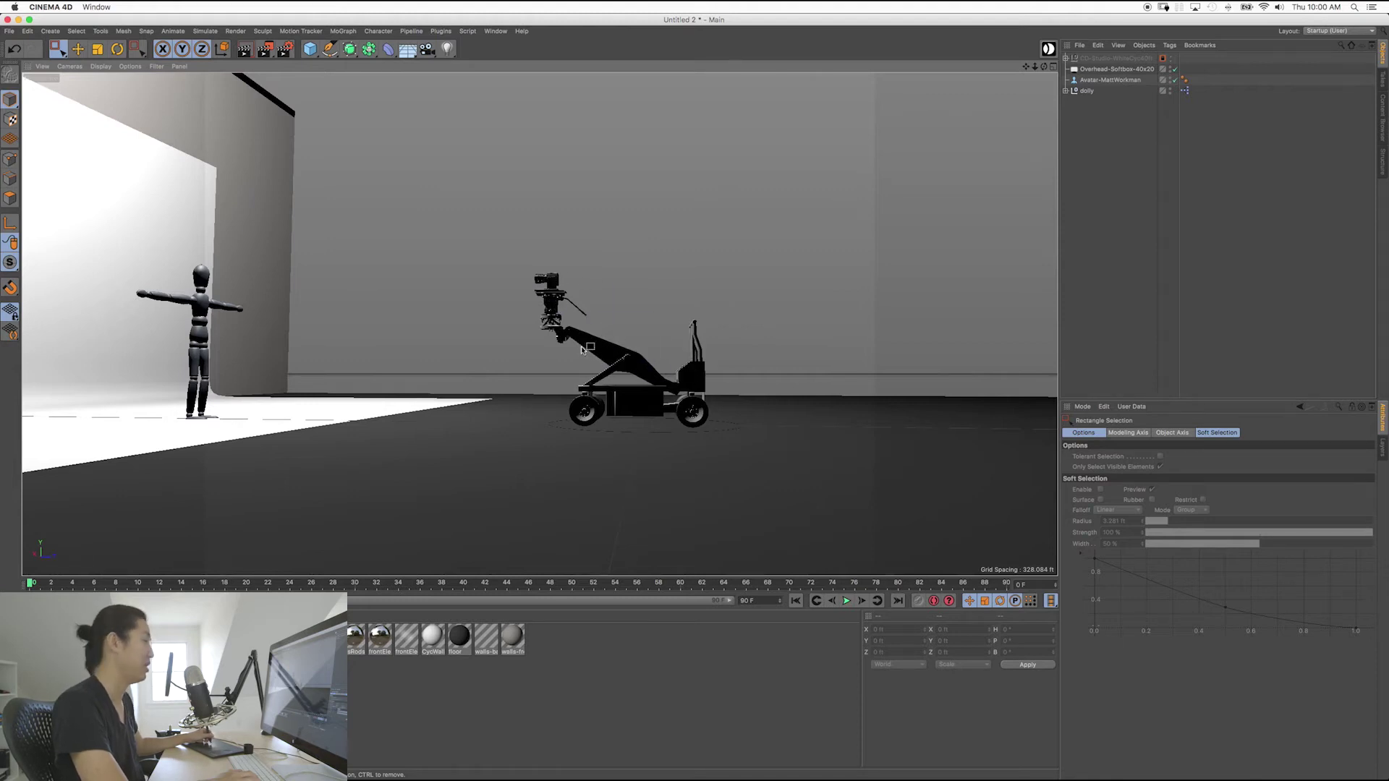
scroll(590, 343, up, 5)
alt+drag(589, 340, 637, 401)
click(673, 434)
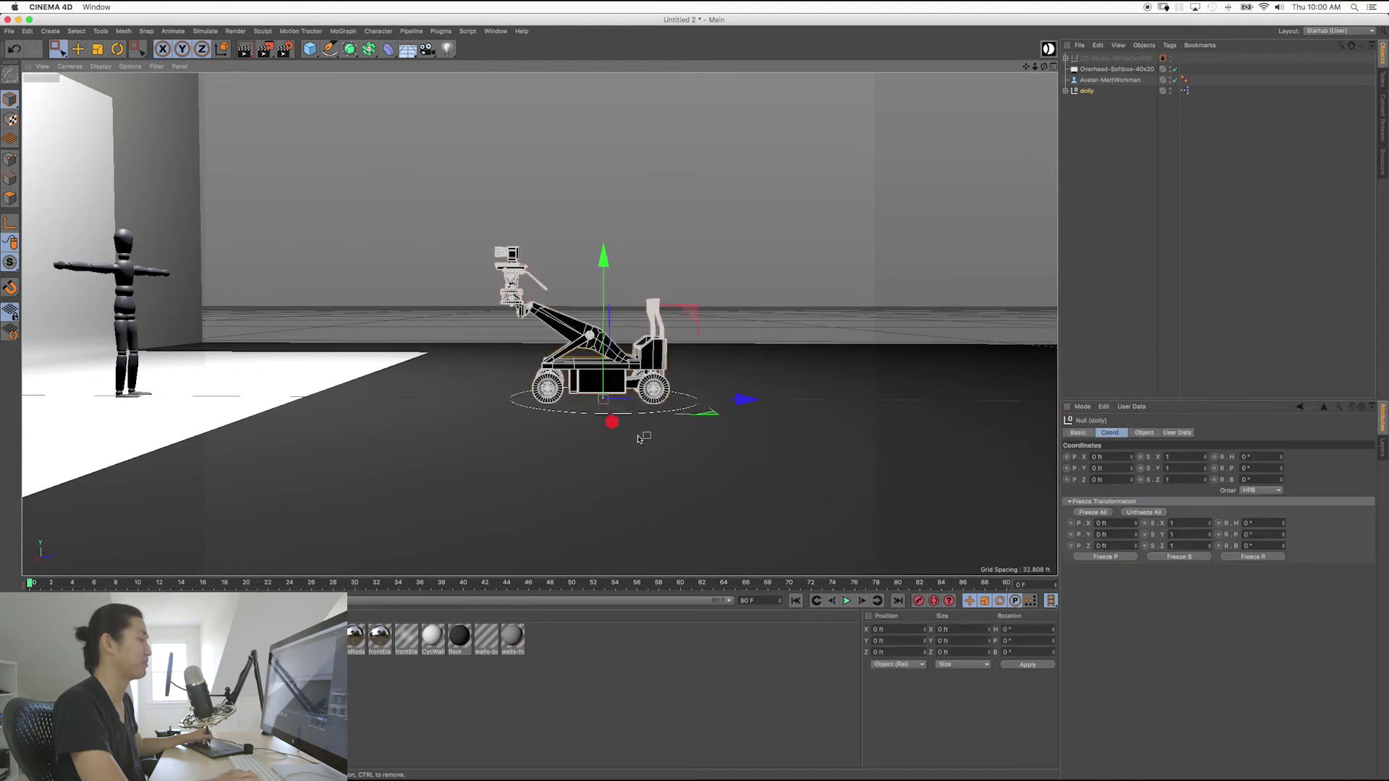
drag(585, 329, 793, 466)
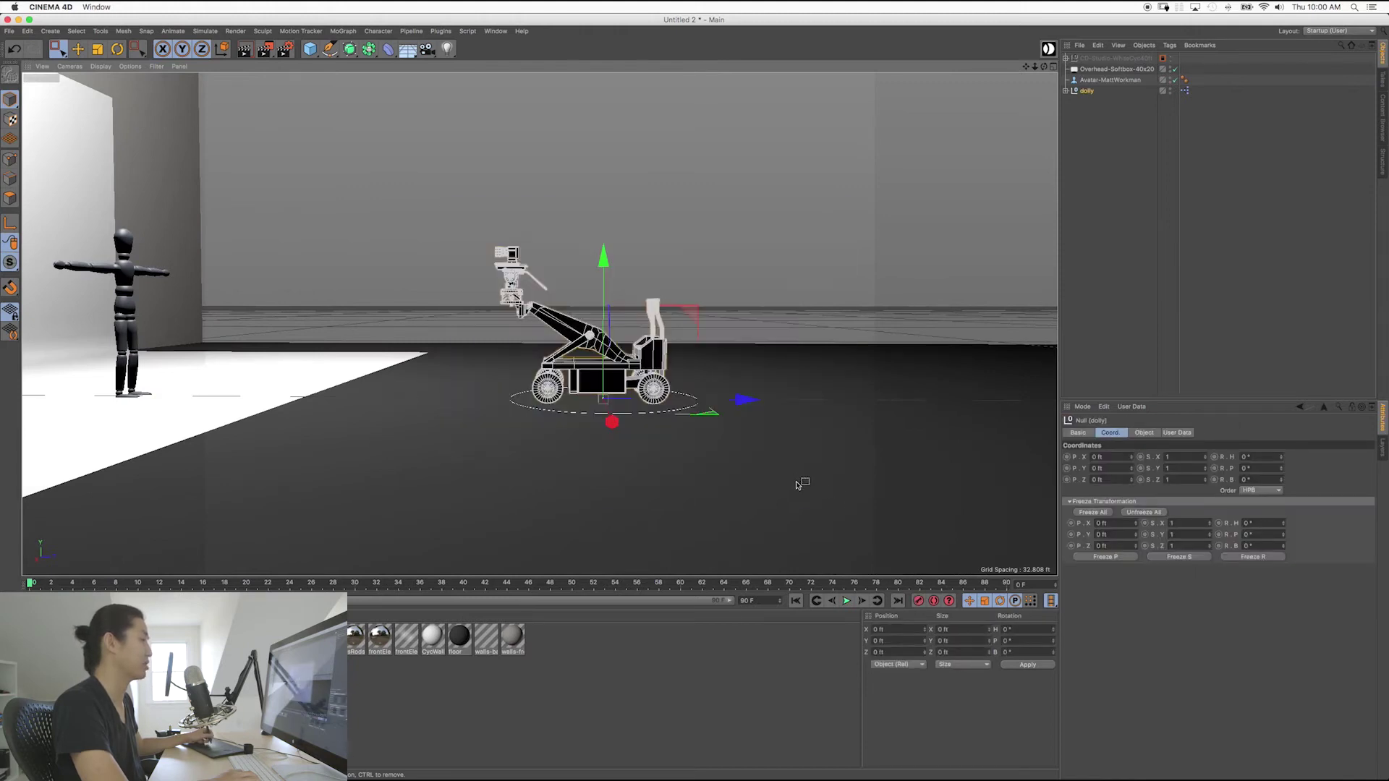
drag(314, 187, 862, 501)
drag(349, 162, 864, 567)
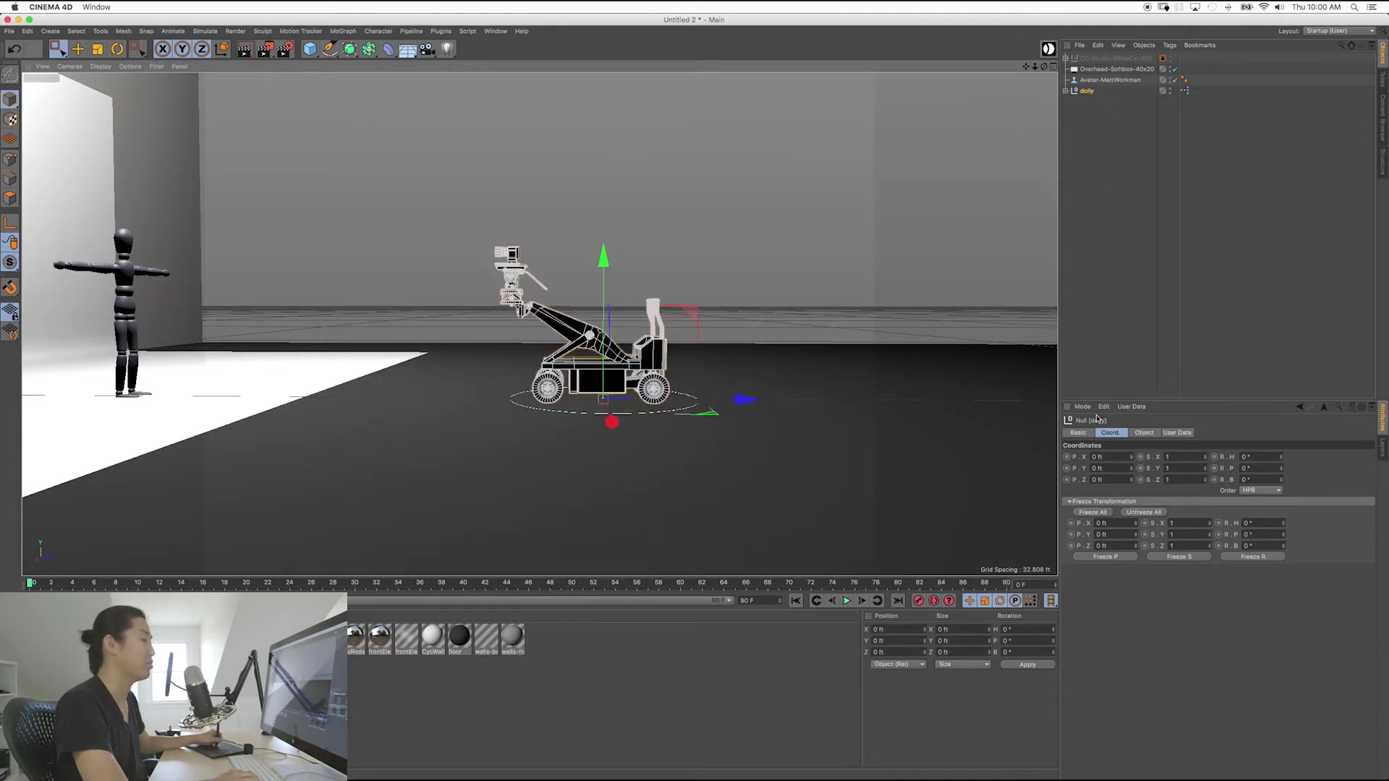
drag(449, 210, 768, 475)
Move the dolly a short distance across the stage floor along its X axis.
alt+middle_drag(731, 403, 753, 362)
alt+drag(752, 362, 565, 368)
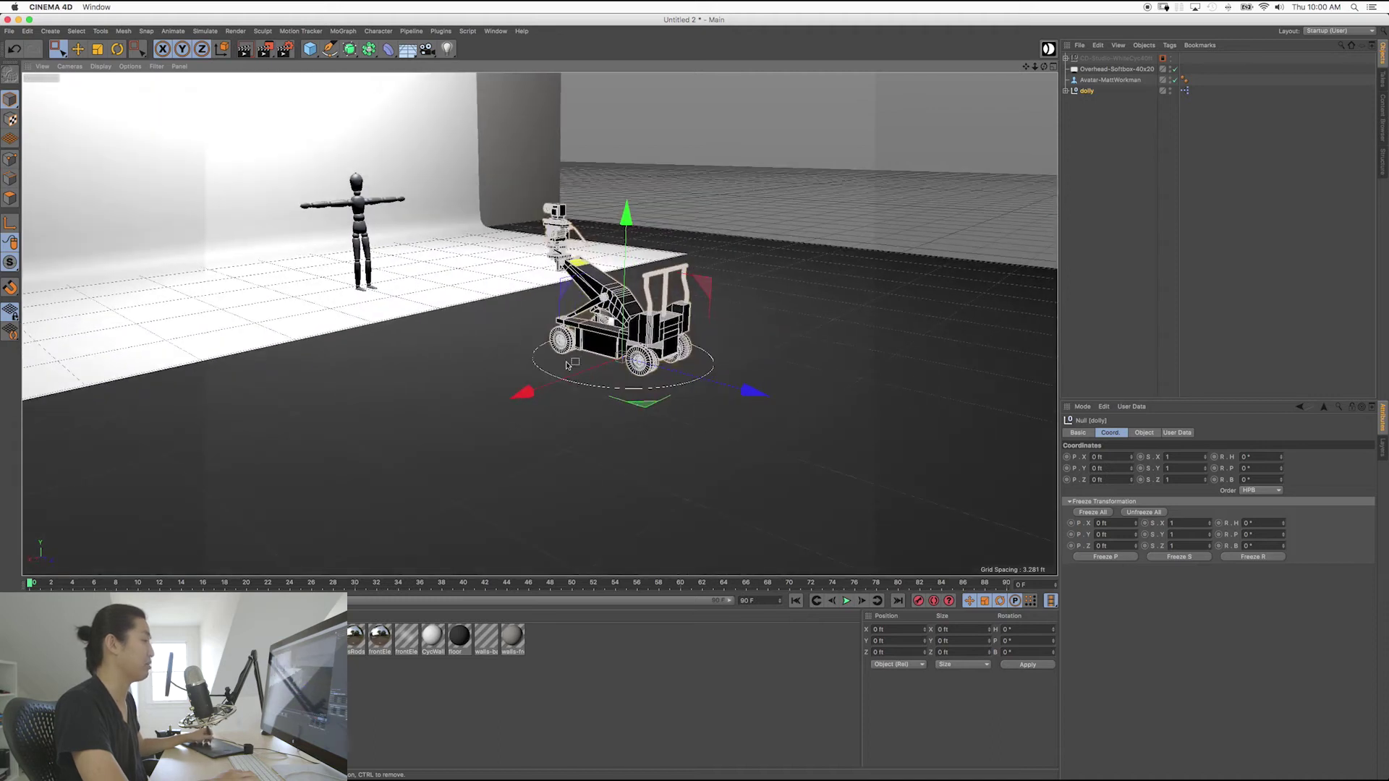
alt+middle_drag(565, 369, 607, 369)
alt+drag(606, 371, 527, 408)
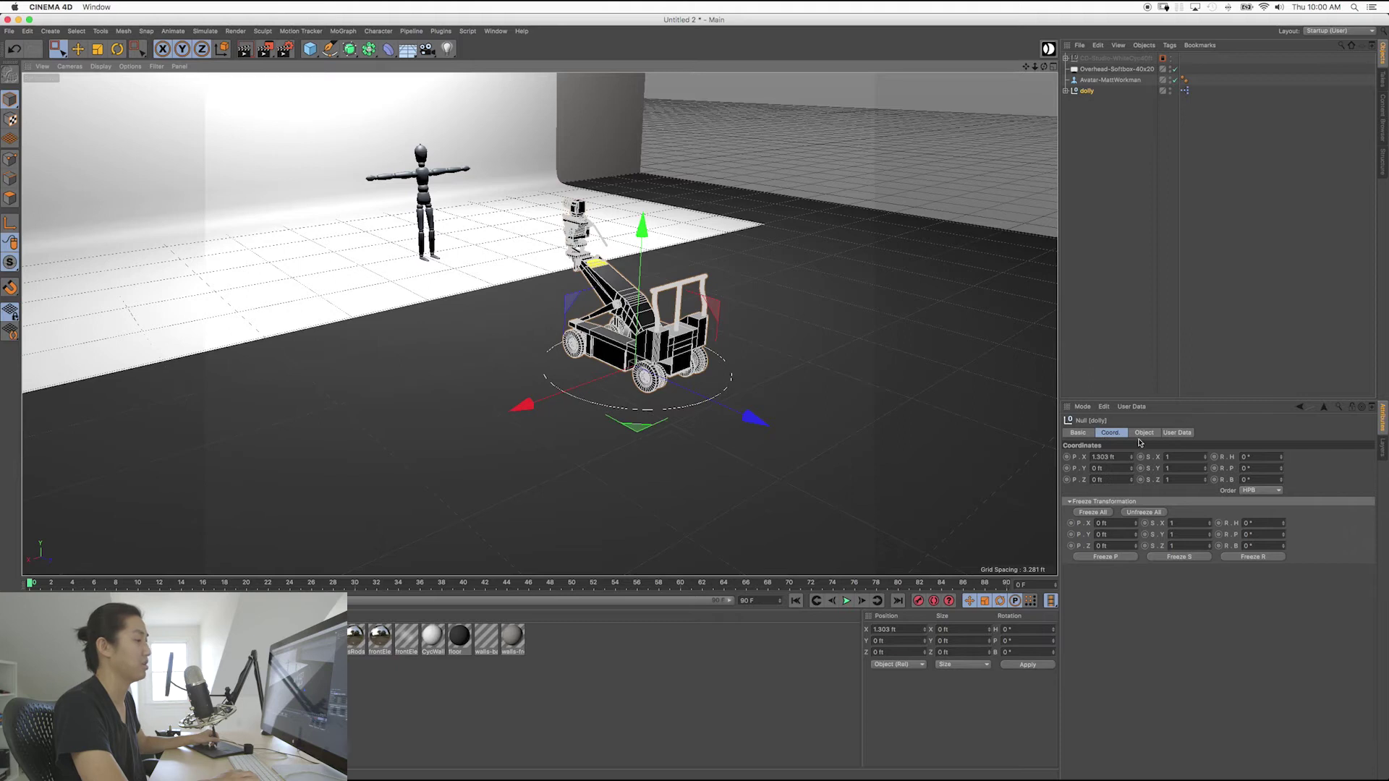
Open the dolly's User Data controls and frame the rig closely from behind with the avatar in view.
alt+drag(668, 321, 622, 311)
alt+right_drag(622, 312, 732, 351)
alt+drag(733, 351, 781, 385)
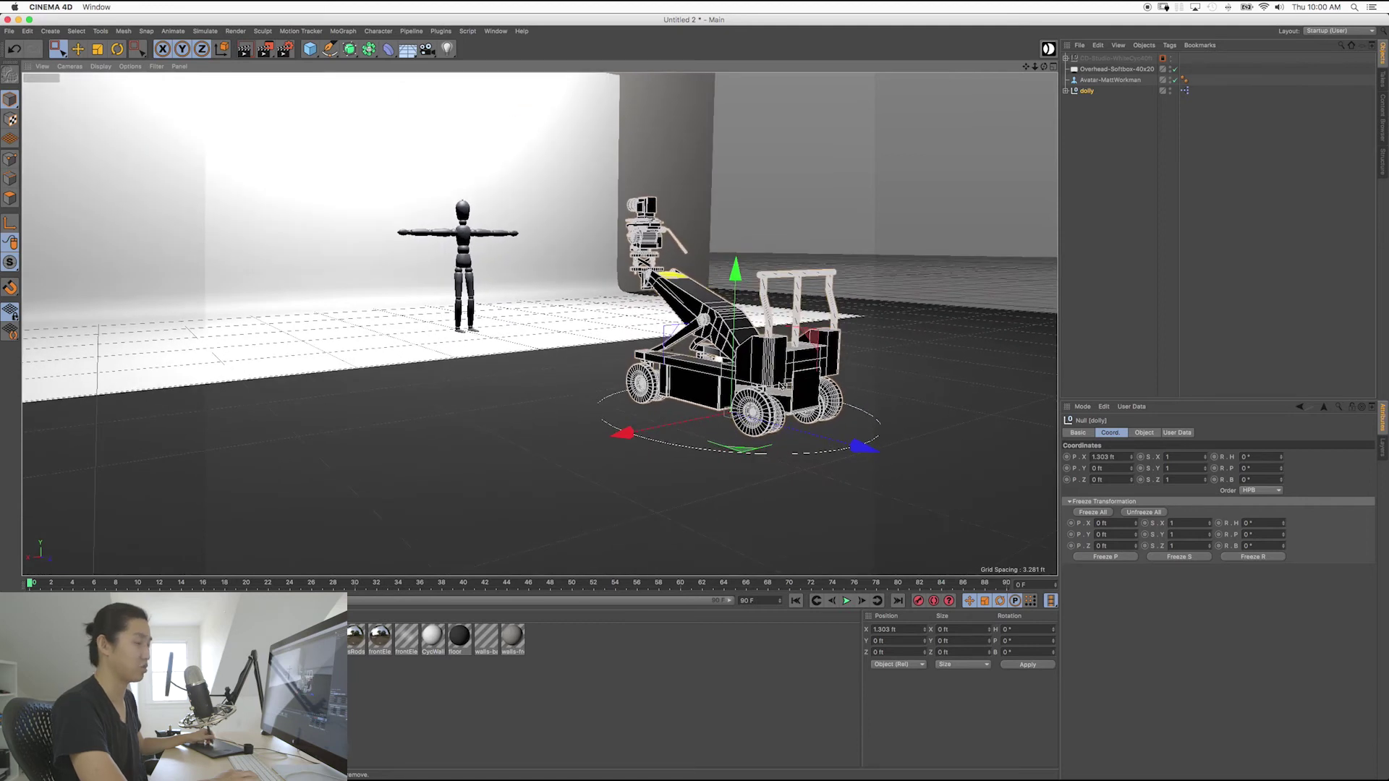
click(1174, 433)
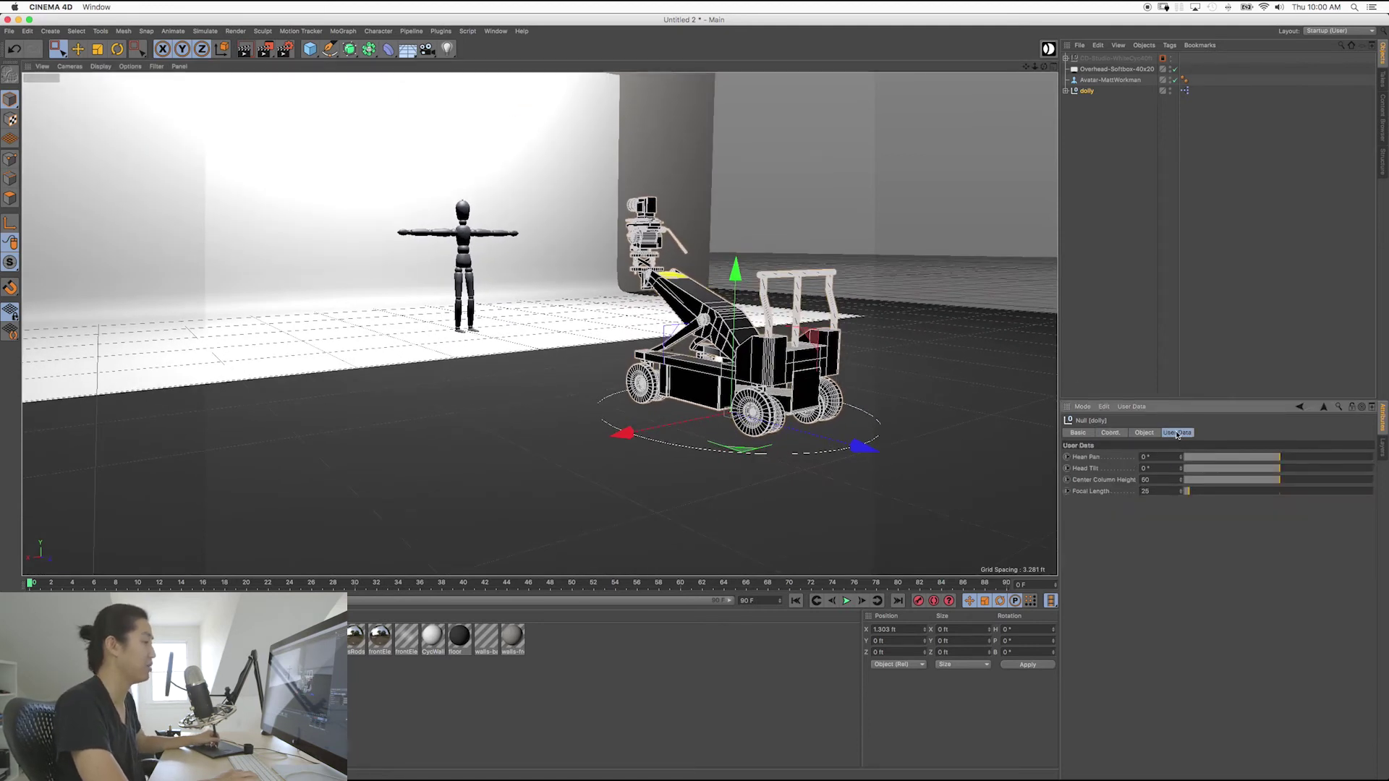
alt+right_drag(761, 320, 817, 348)
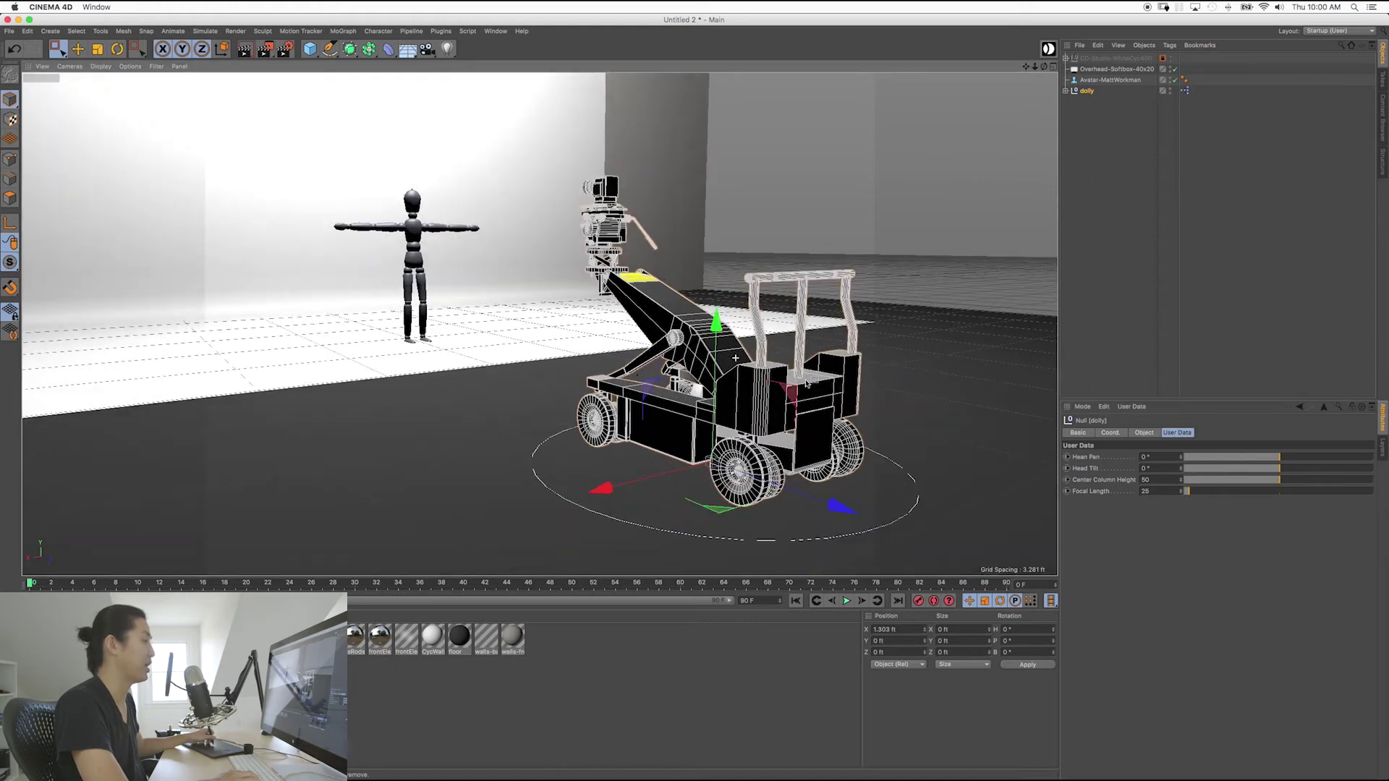
mouse_move(799, 388)
alt+mouse_down()
mouse_move(817, 389)
mouse_move(789, 391)
mouse_move(806, 385)
mouse_move(809, 398)
alt+mouse_up()
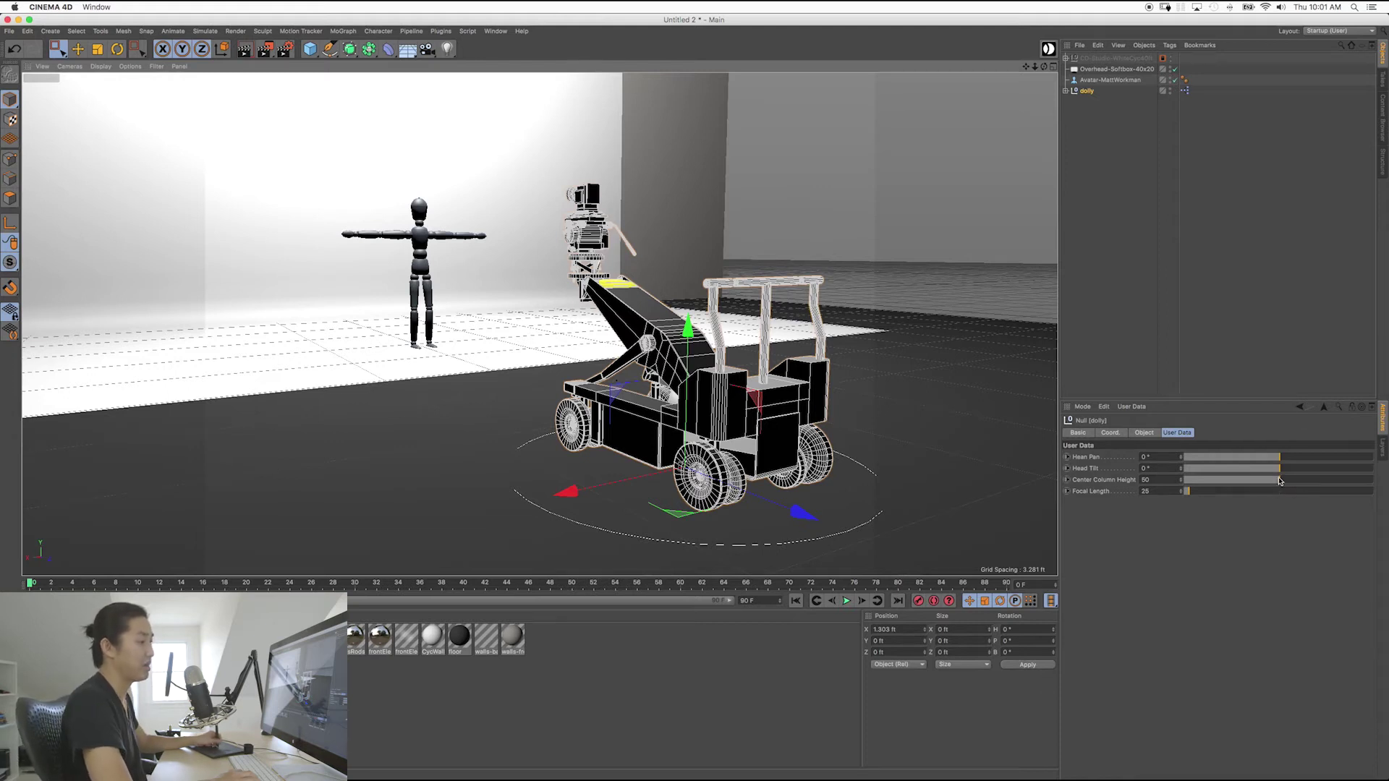
Try out the dolly's Center Column Height, Head Pan and Head Tilt by varying each value.
mouse_move(1280, 481)
mouse_down()
mouse_move(1387, 486)
mouse_move(1163, 492)
mouse_move(1375, 479)
mouse_move(1078, 457)
mouse_move(1375, 474)
mouse_move(1097, 464)
mouse_move(1361, 481)
mouse_move(1151, 482)
mouse_move(1374, 482)
mouse_move(1172, 480)
mouse_move(1331, 481)
mouse_move(1210, 481)
mouse_move(1349, 467)
mouse_move(1254, 470)
mouse_move(1272, 469)
mouse_up()
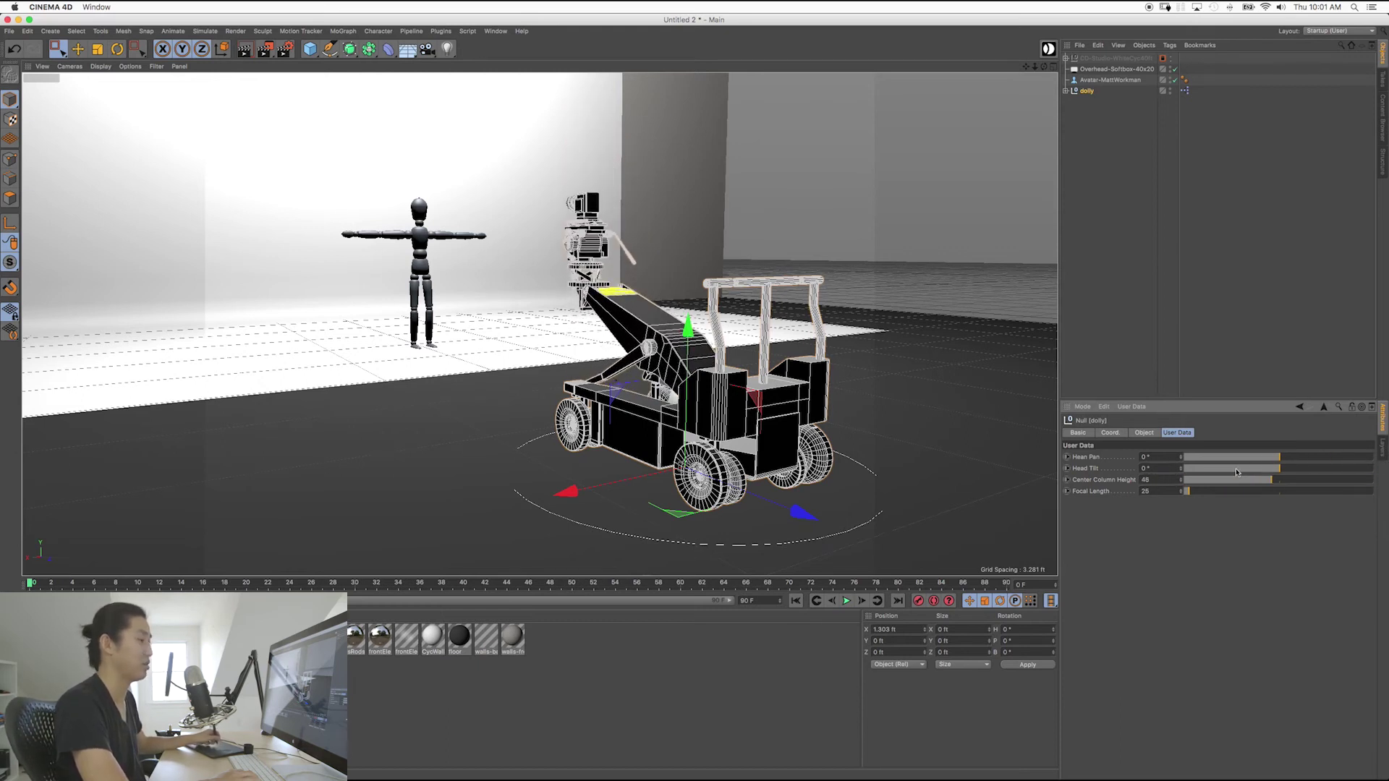
mouse_move(1255, 485)
mouse_down()
mouse_move(1197, 482)
mouse_move(1367, 481)
mouse_move(1202, 485)
mouse_move(1359, 490)
mouse_move(1174, 511)
mouse_move(1346, 507)
mouse_move(1172, 518)
mouse_move(1277, 538)
mouse_move(1176, 505)
mouse_move(1367, 490)
mouse_move(1186, 489)
mouse_move(1349, 483)
mouse_move(1216, 488)
mouse_move(1266, 490)
mouse_up()
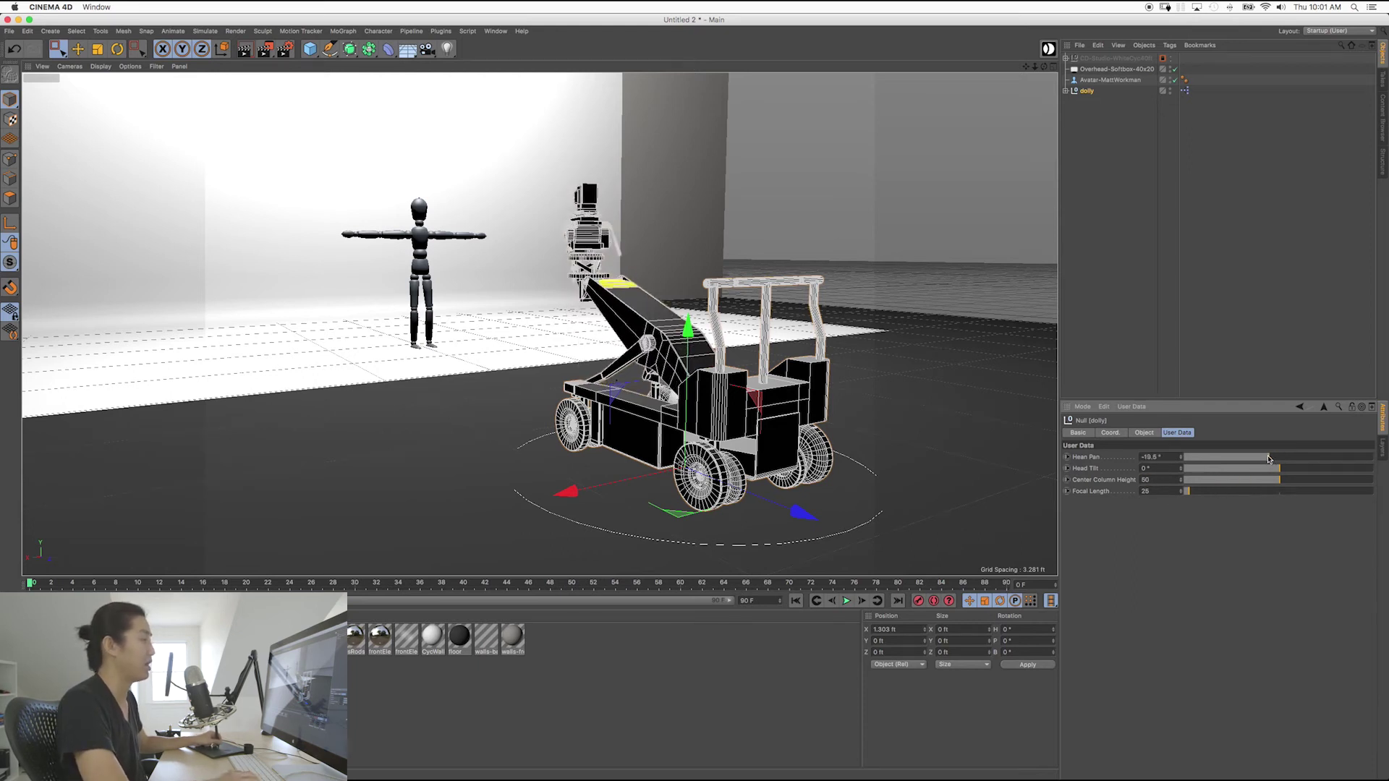
mouse_move(1277, 464)
mouse_down()
mouse_move(1301, 468)
mouse_move(1193, 468)
mouse_move(1387, 475)
mouse_move(1187, 470)
mouse_move(1387, 488)
mouse_move(1187, 470)
mouse_move(1306, 470)
mouse_move(1241, 460)
mouse_move(1257, 464)
mouse_up()
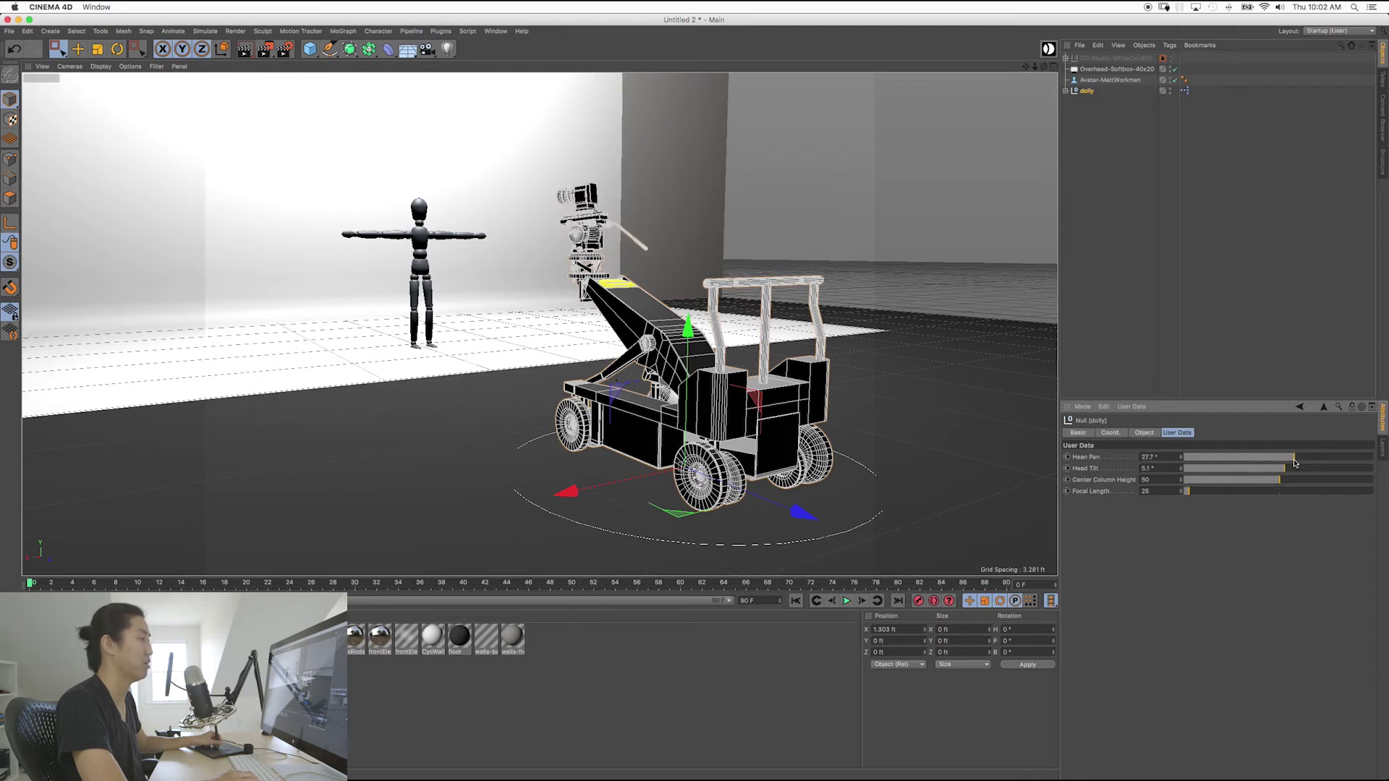
mouse_move(1270, 466)
mouse_down()
mouse_move(1286, 478)
mouse_move(1234, 469)
mouse_move(1286, 465)
mouse_up()
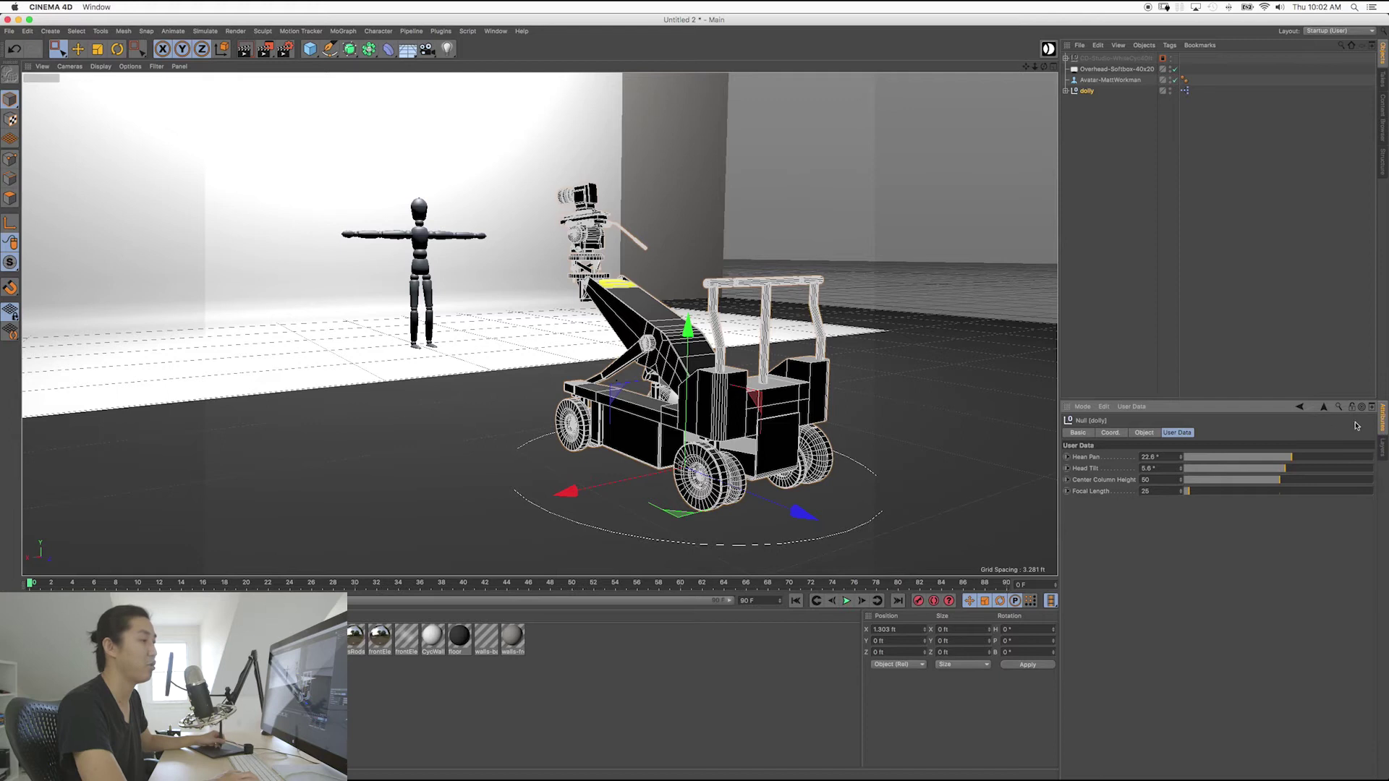
mouse_move(1282, 461)
mouse_down()
mouse_move(1235, 463)
mouse_move(1295, 461)
mouse_move(1234, 471)
mouse_move(1290, 458)
mouse_move(1292, 470)
mouse_move(1275, 467)
mouse_up()
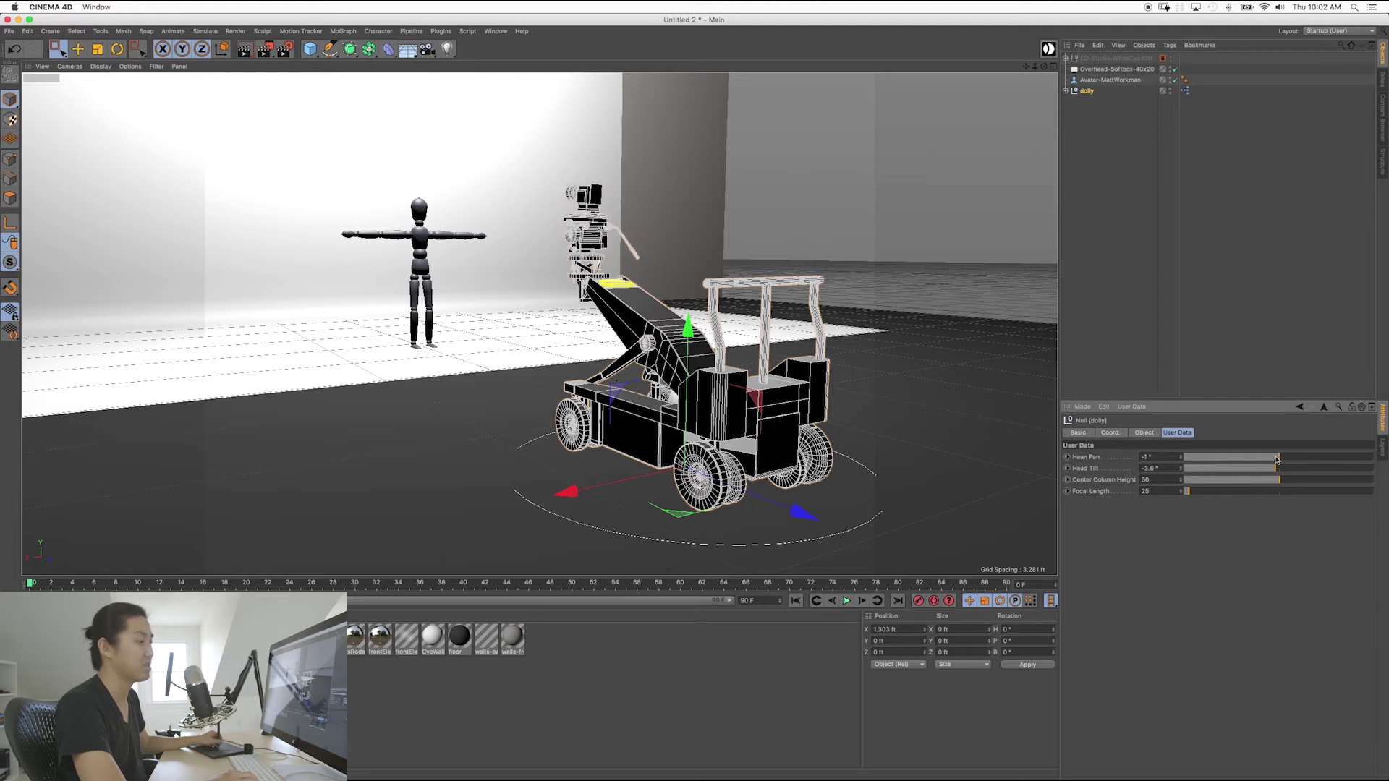
mouse_move(1277, 460)
mouse_down()
mouse_move(1259, 461)
mouse_move(1344, 460)
mouse_move(1167, 461)
mouse_move(1332, 487)
mouse_move(1283, 484)
mouse_up()
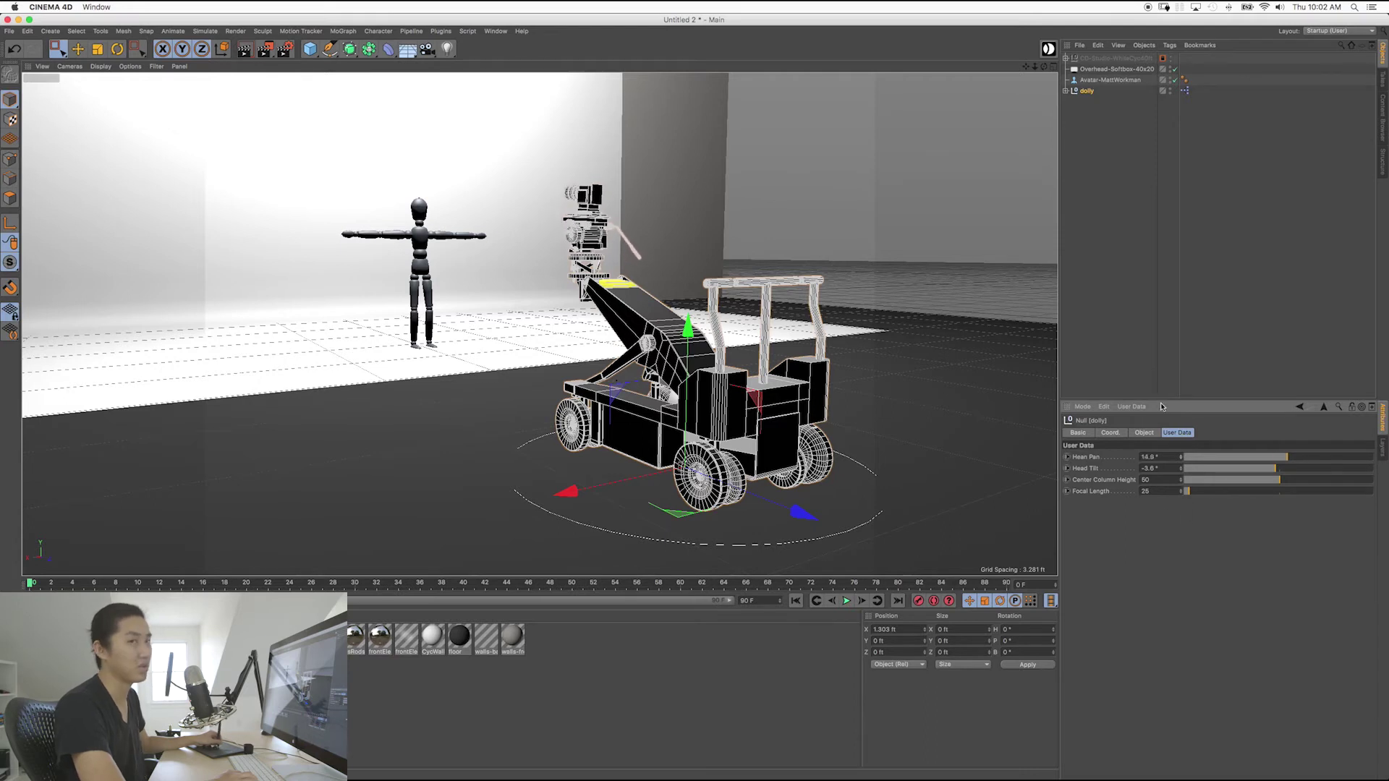
drag(1270, 463, 1190, 462)
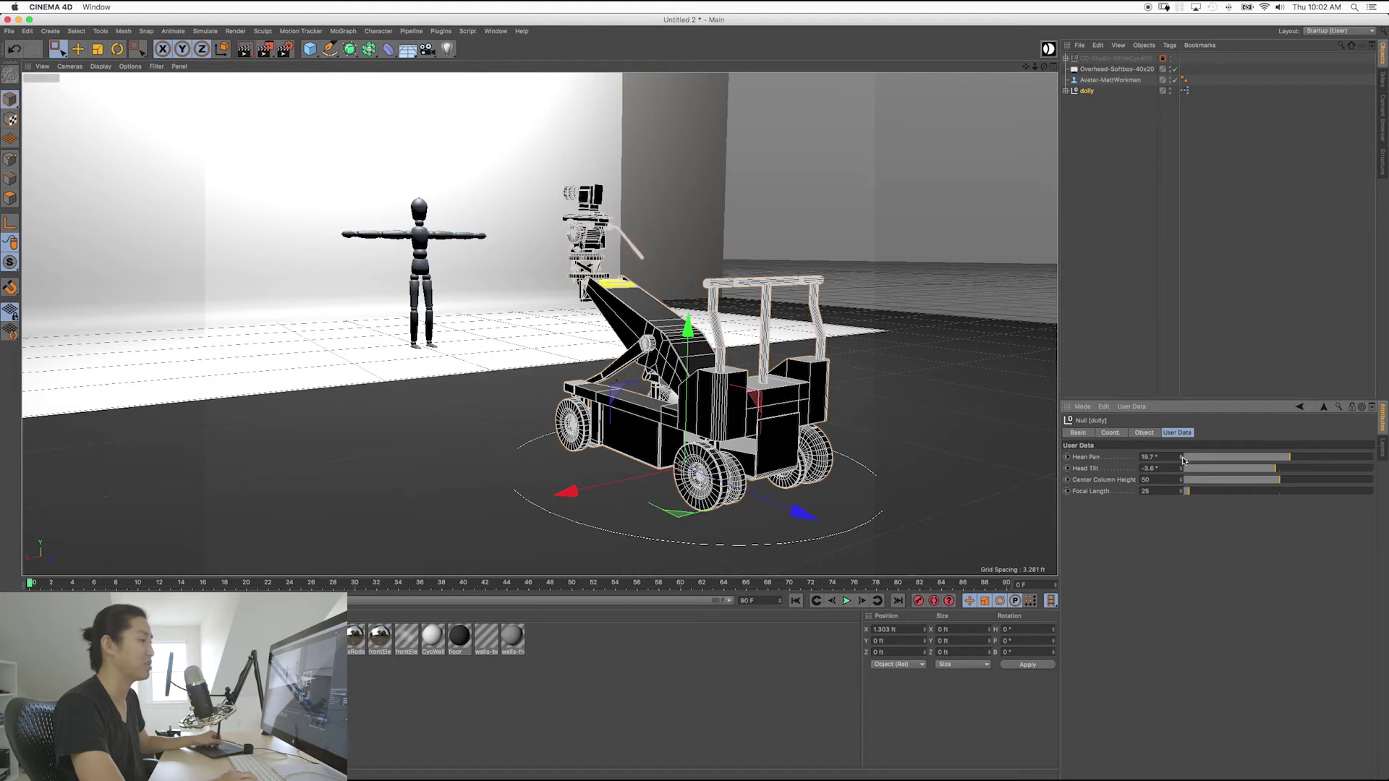
drag(1180, 389, 1168, 443)
Set the dolly's Head Pan and Head Tilt to 0°.
double_click(1152, 456)
text(0)
key(Tab)
text(0)
key(Return)
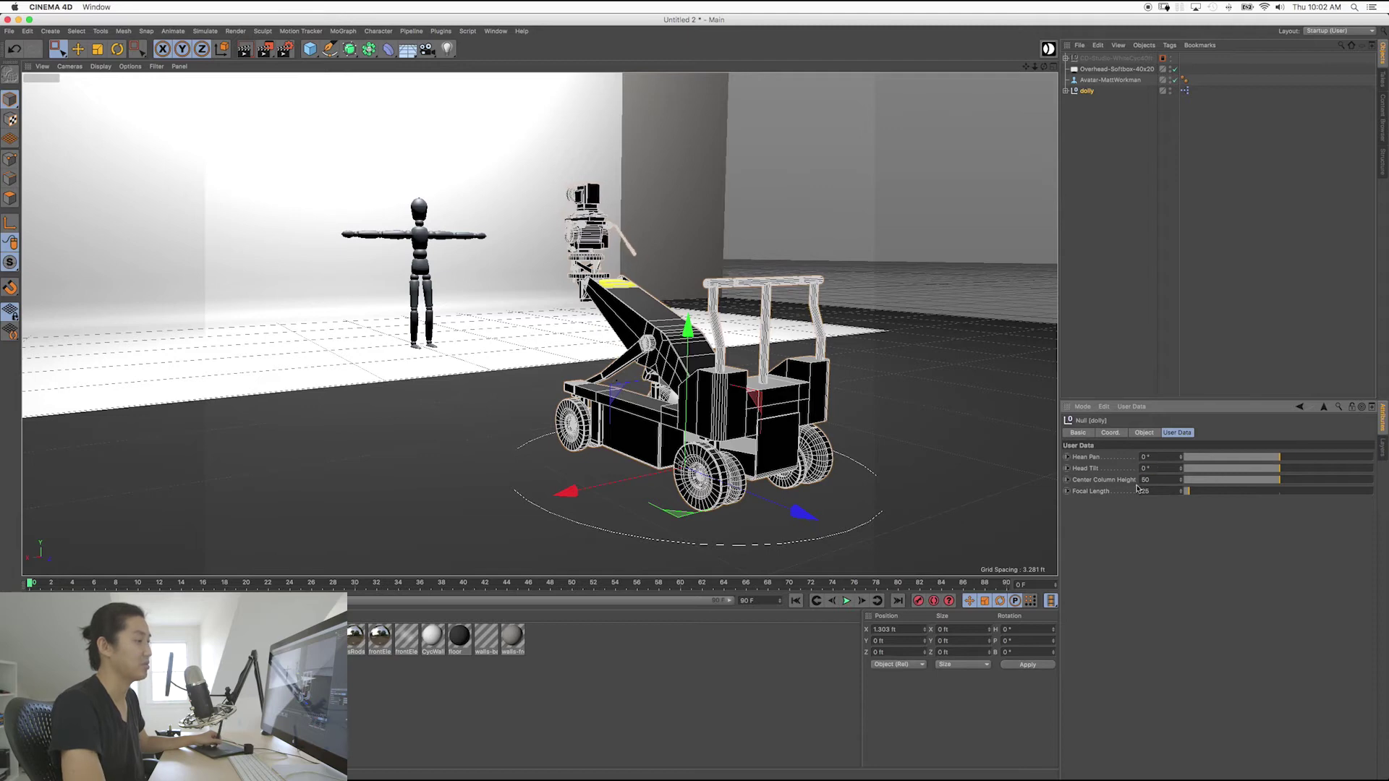
Reframe the perspective view on the dolly and avatar, deselect the dolly, and arrange the viewports as 2 Views Side-by-Side.
mouse_move(678, 398)
alt+mouse_down()
mouse_move(765, 407)
mouse_move(680, 404)
alt+mouse_up()
alt+right_drag(680, 404, 644, 405)
alt+drag(644, 404, 688, 407)
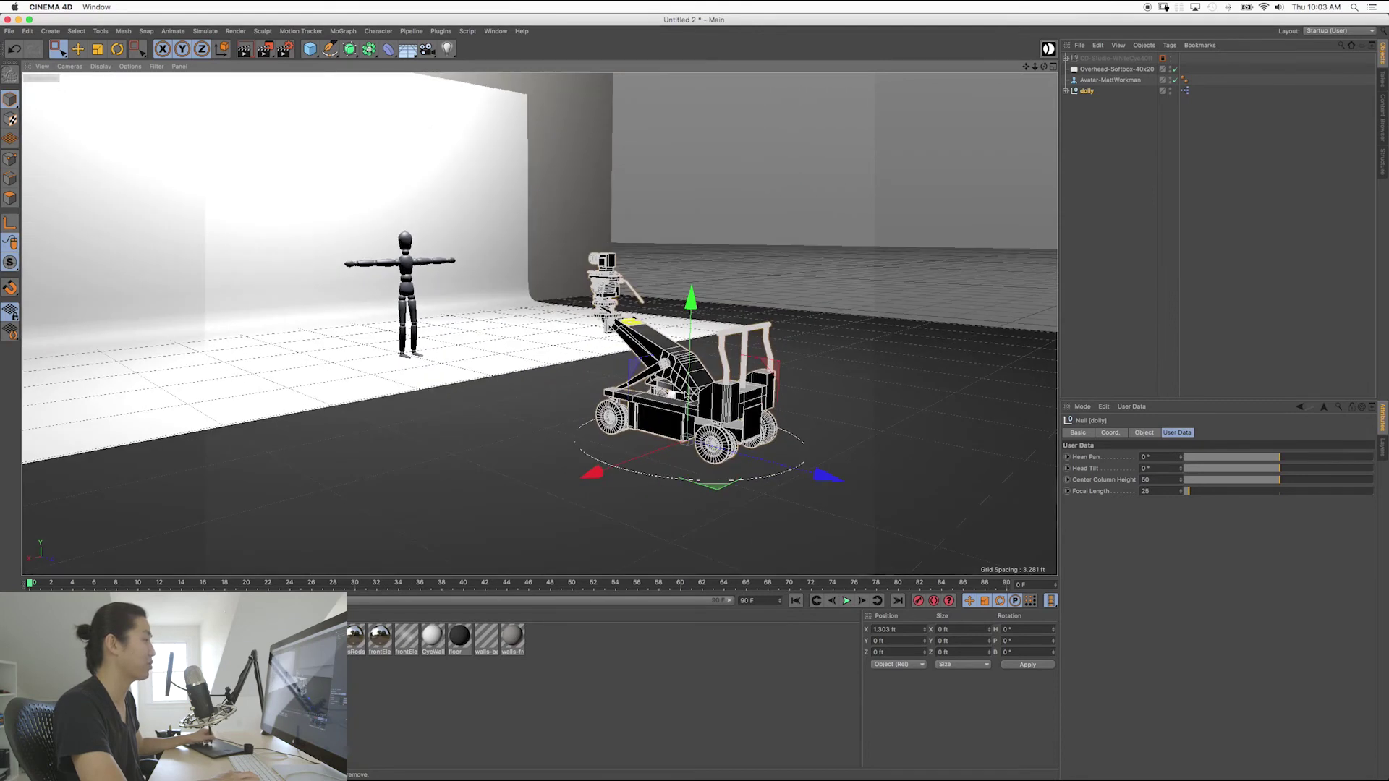
alt+middle_drag(687, 407, 624, 402)
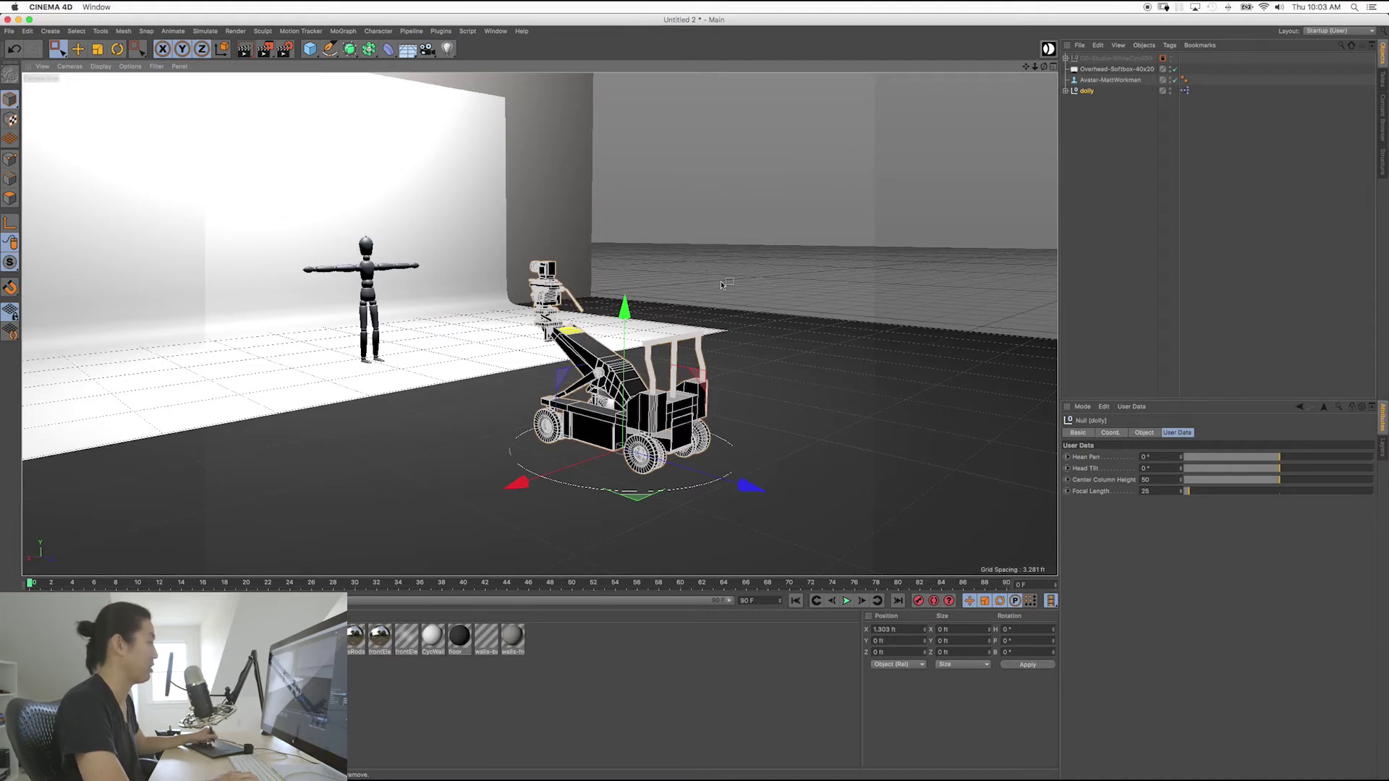
click(751, 193)
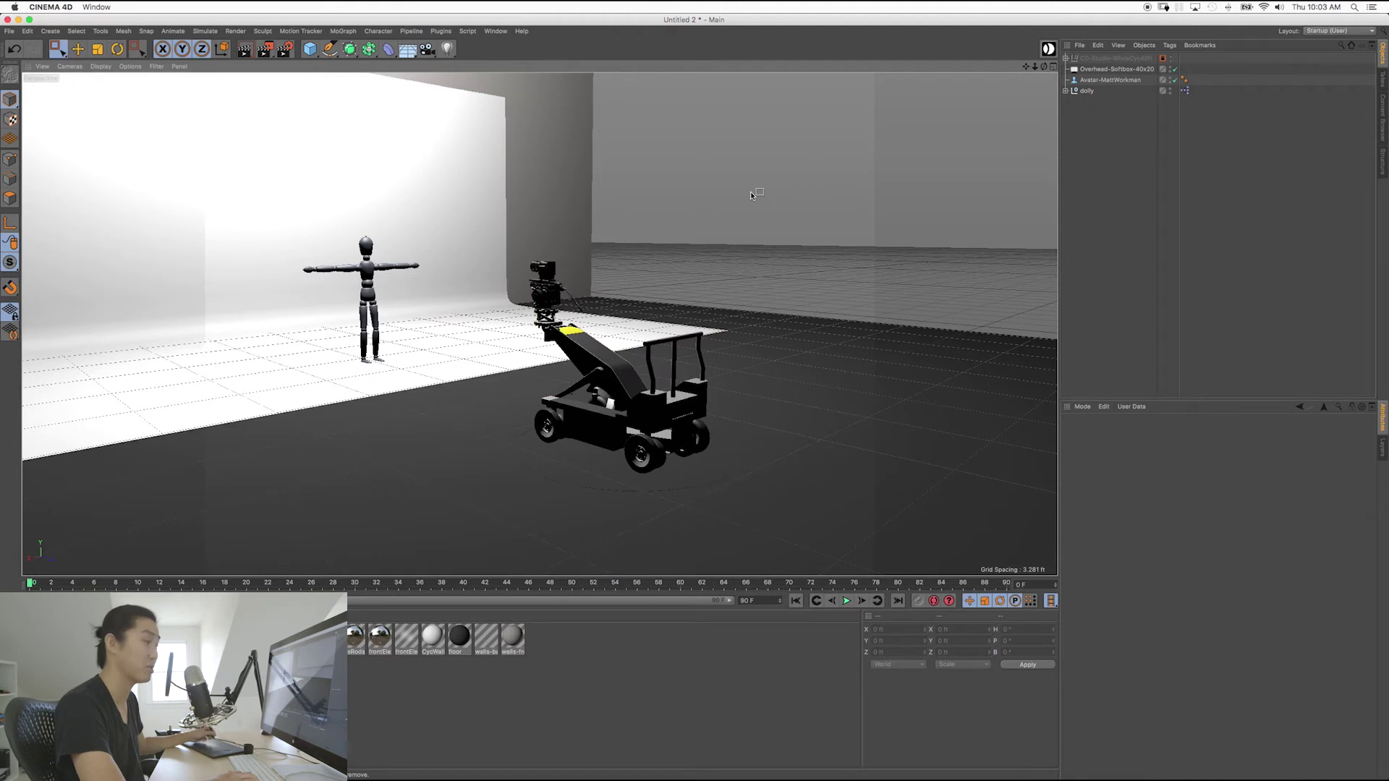
click(178, 66)
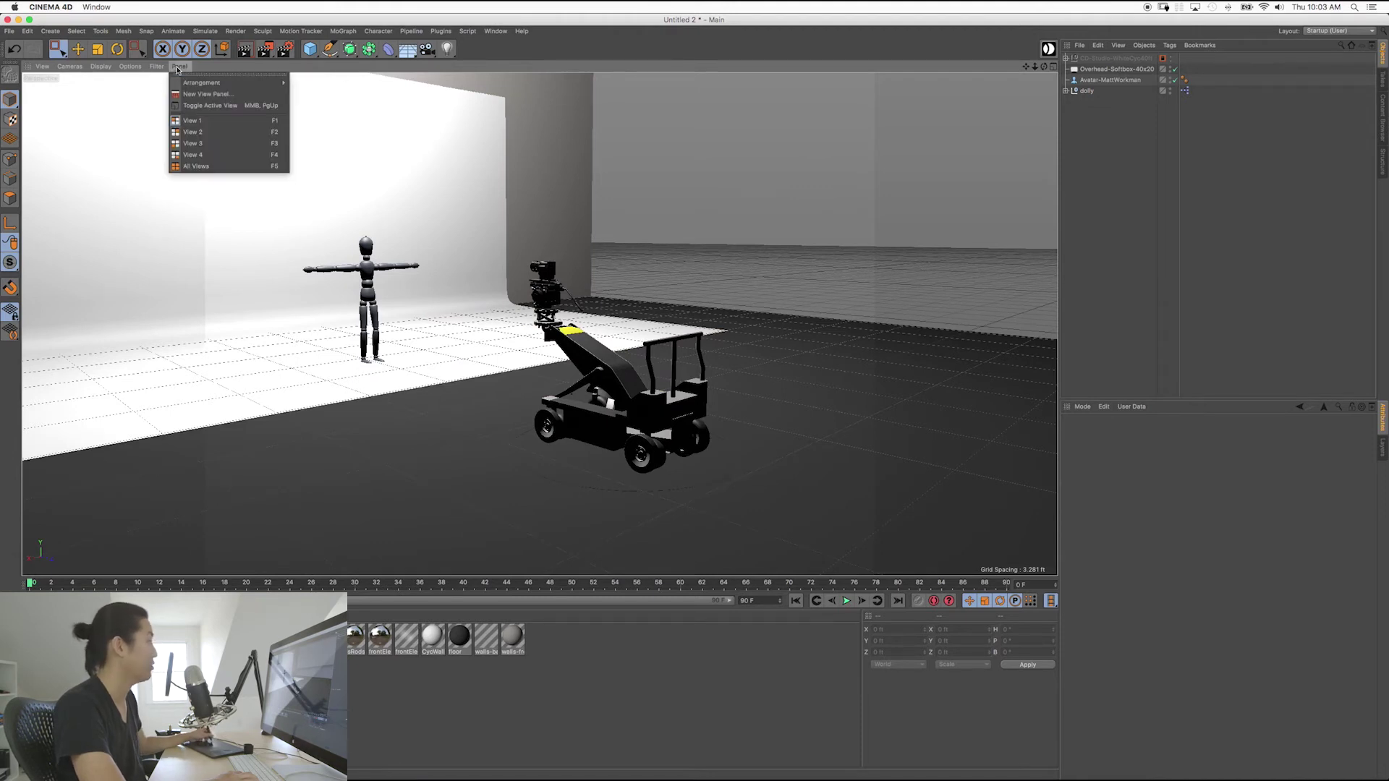
mouse_move(203, 84)
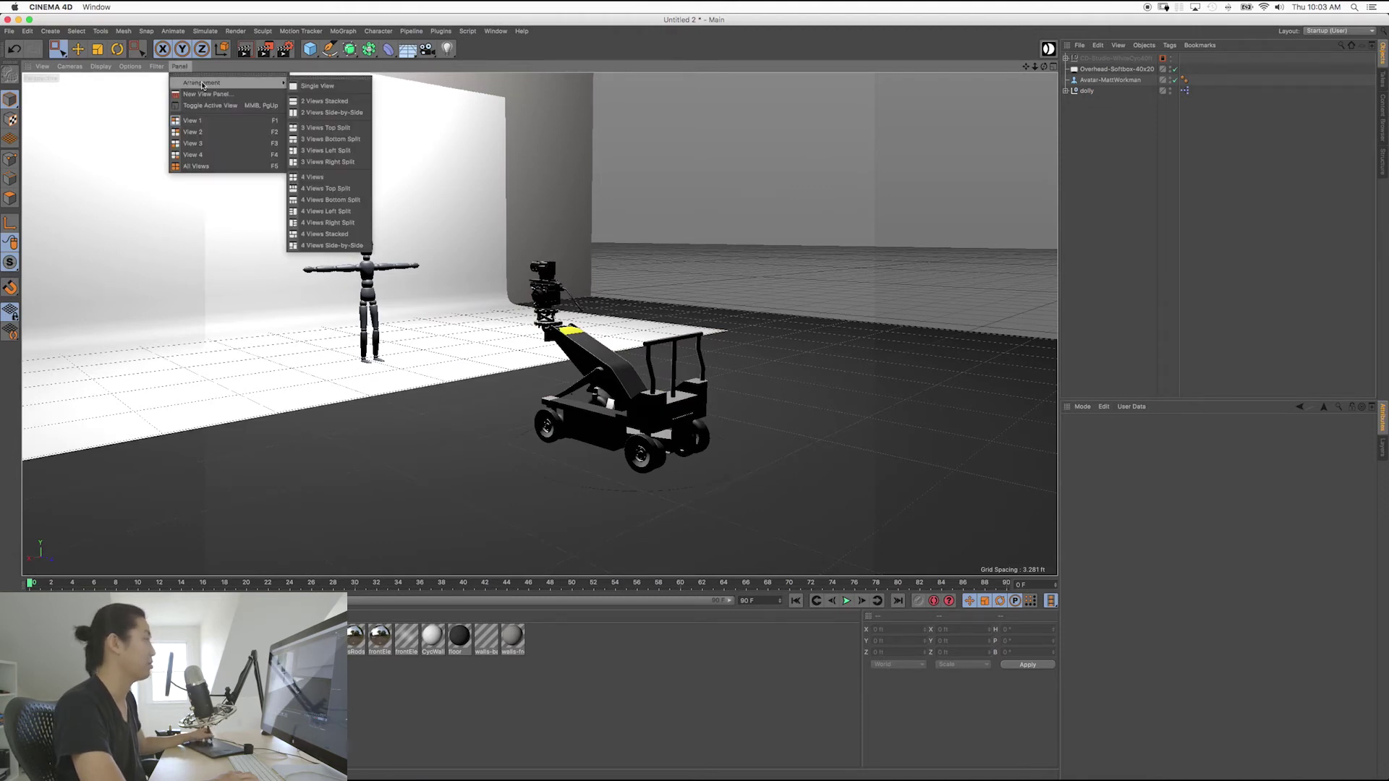
click(323, 114)
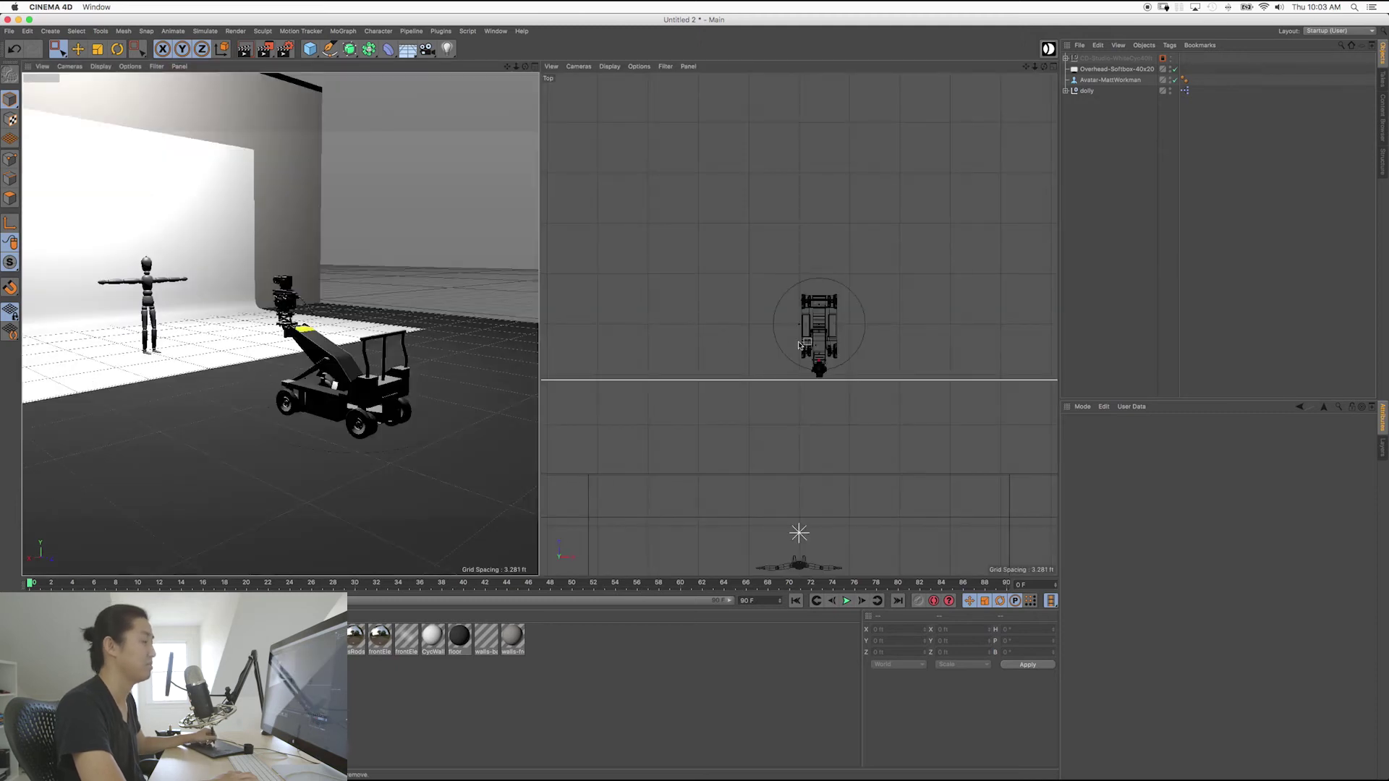
Examine the stage layout in the Top view, closing in on the dolly and the avatar.
alt+middle_drag(817, 348, 788, 246)
alt+right_drag(824, 341, 716, 300)
alt+middle_drag(799, 324, 743, 349)
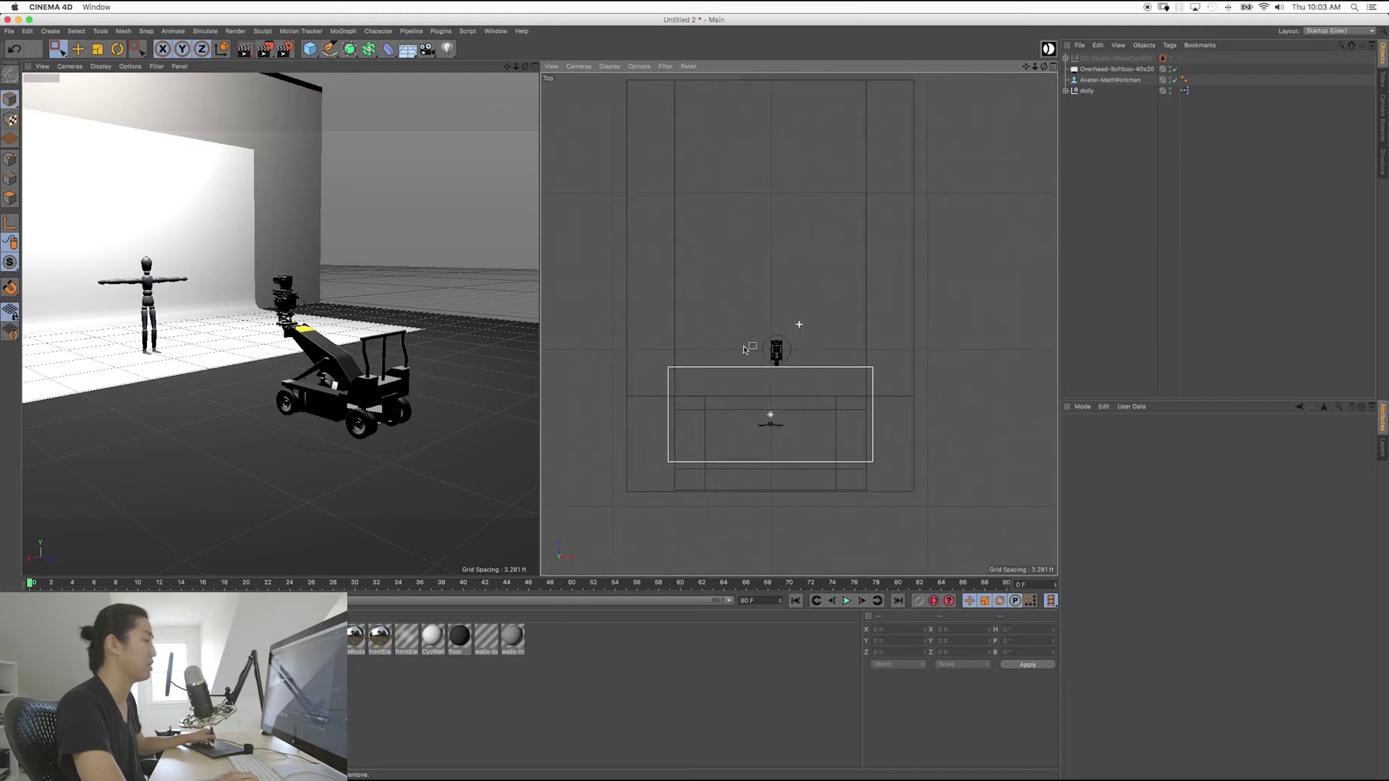
scroll(788, 362, up, 4)
scroll(807, 366, down, 2)
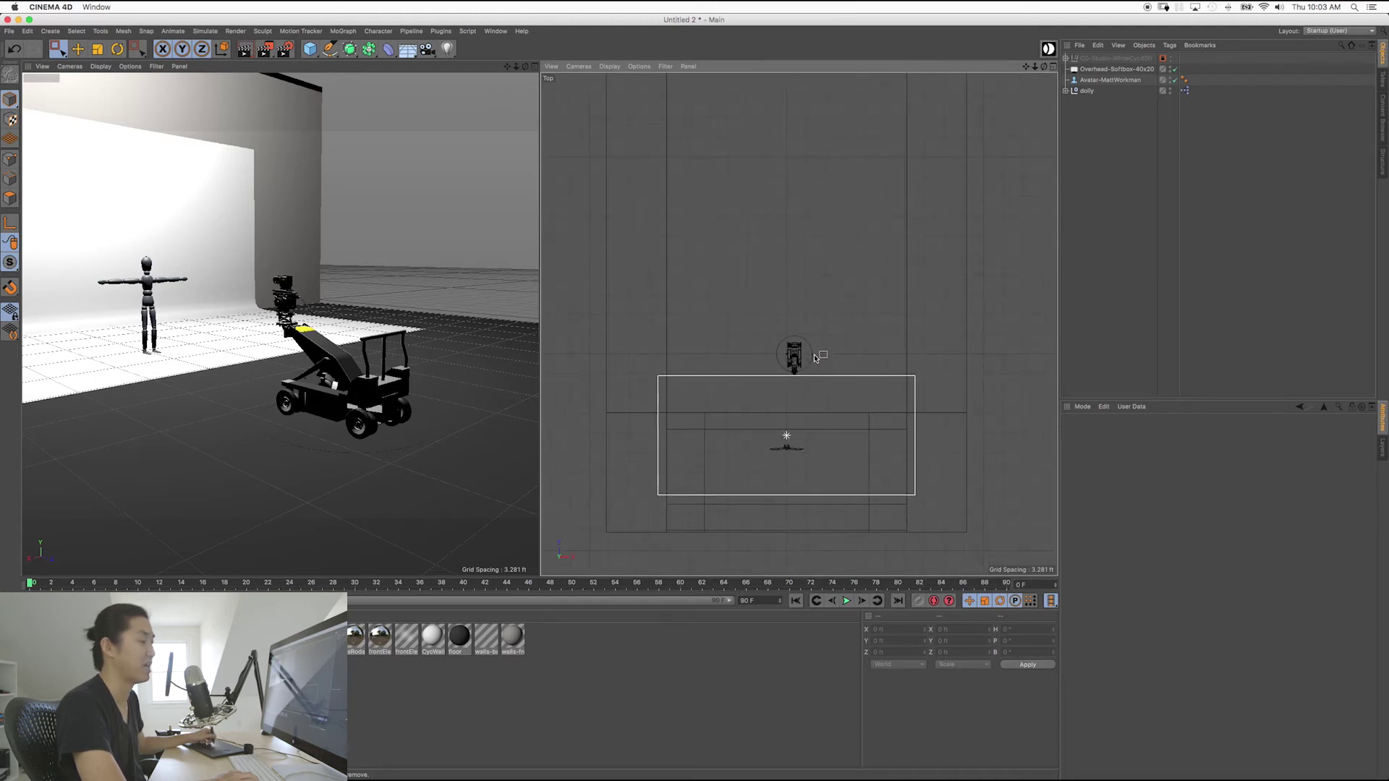
scroll(780, 337, up, 5)
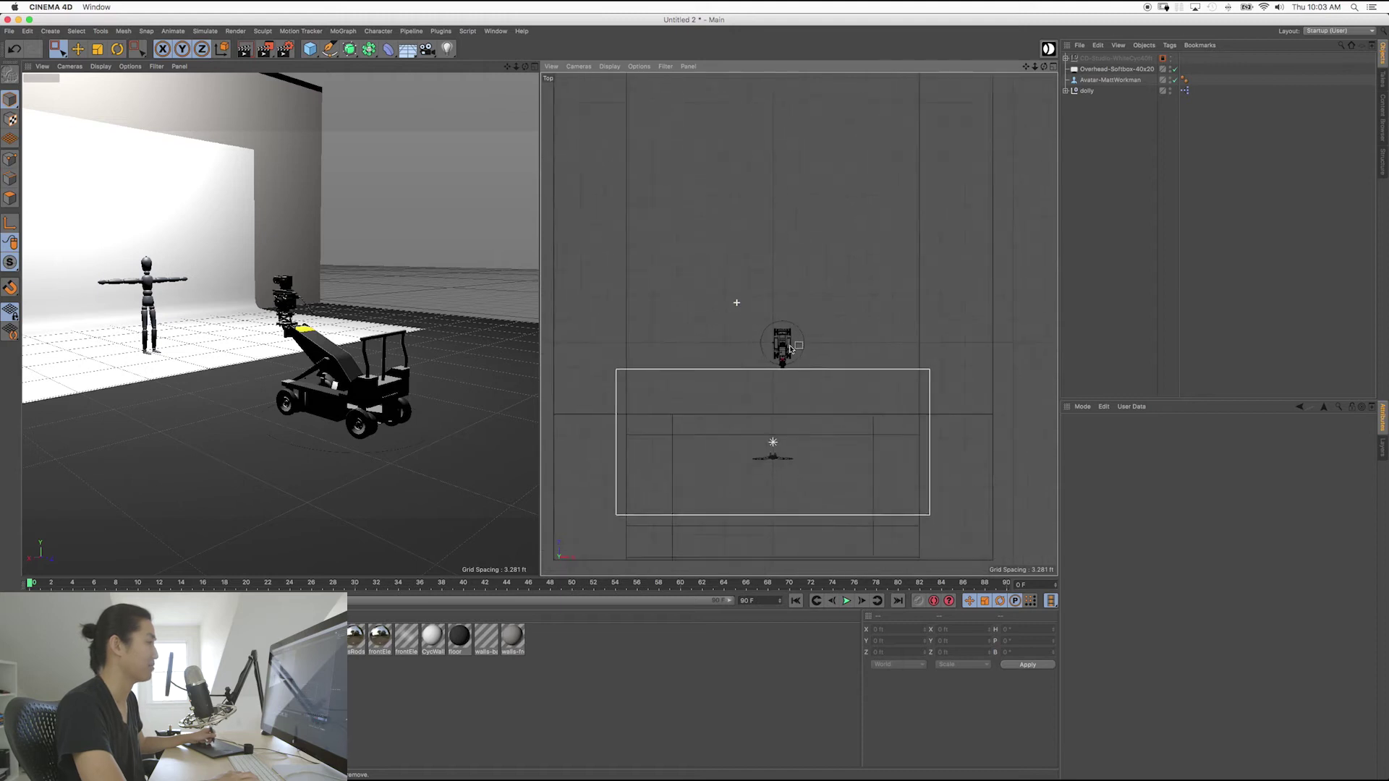
alt+right_drag(783, 319, 799, 318)
alt+middle_drag(766, 325, 817, 260)
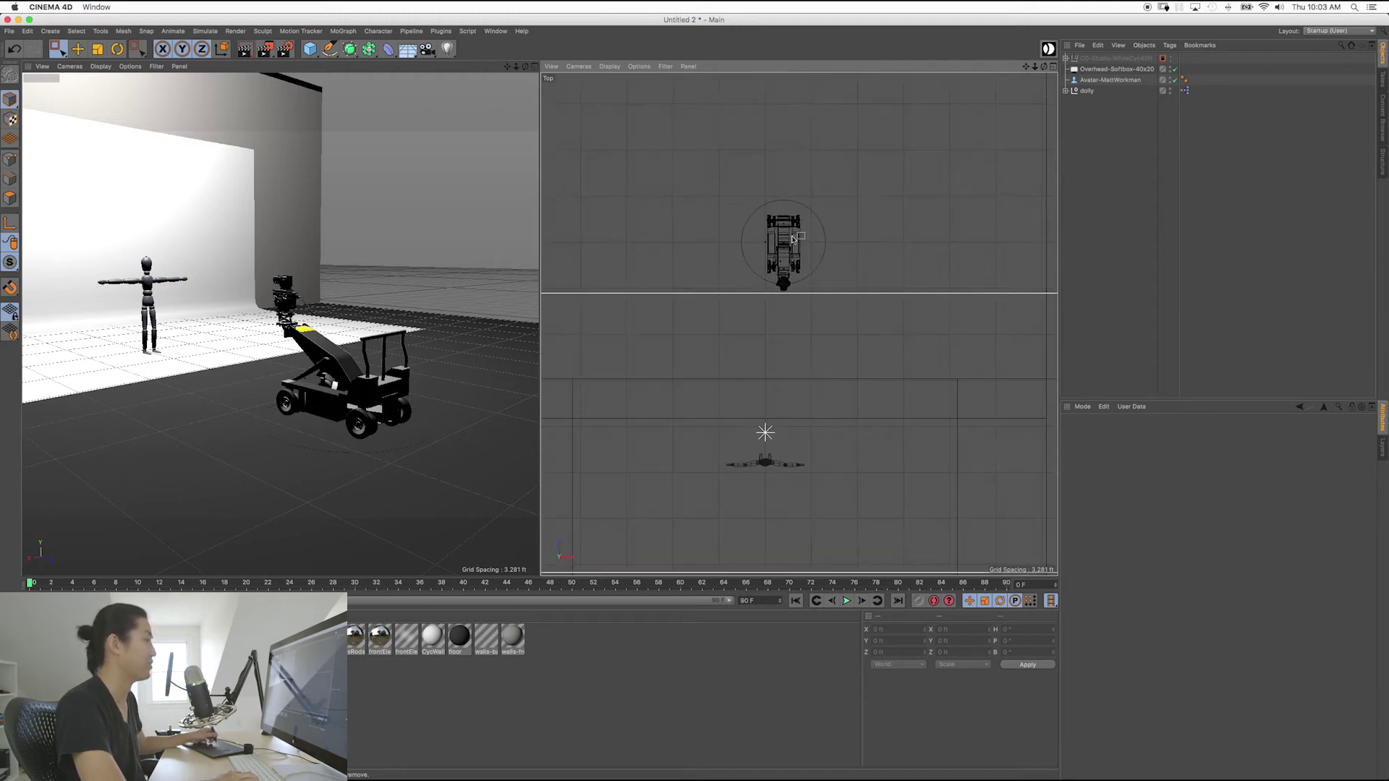
Switch the Top viewport to look through the dolly's Camera and display it with Gouraud Shading.
click(579, 66)
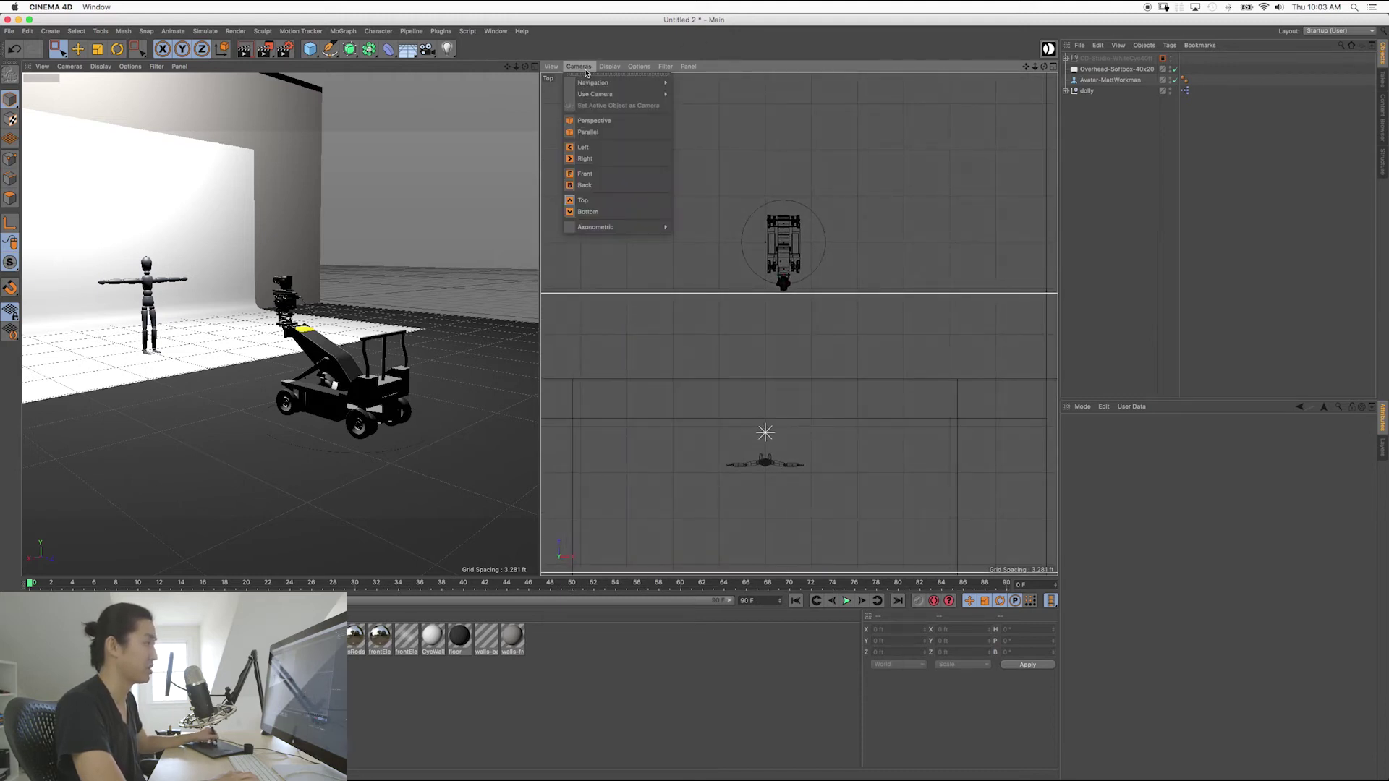
mouse_move(584, 93)
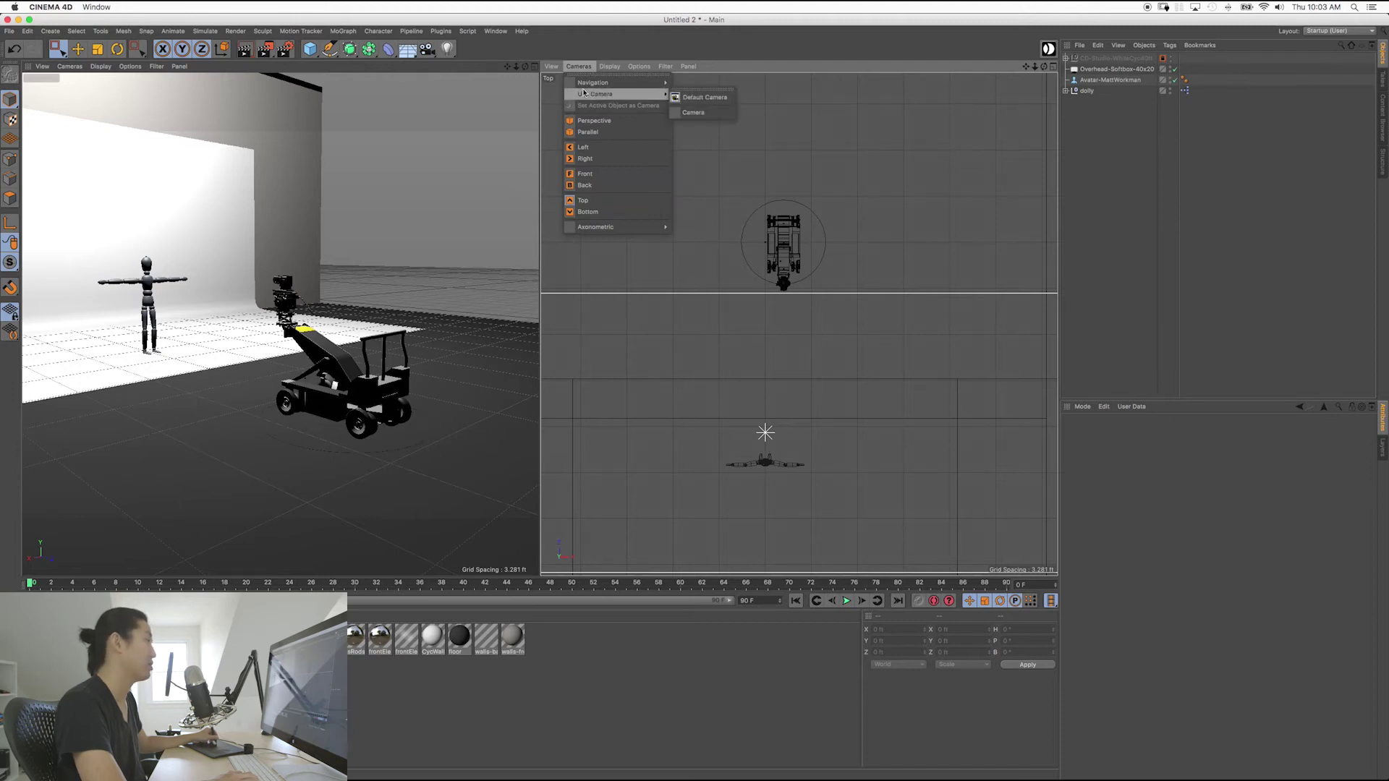
click(691, 112)
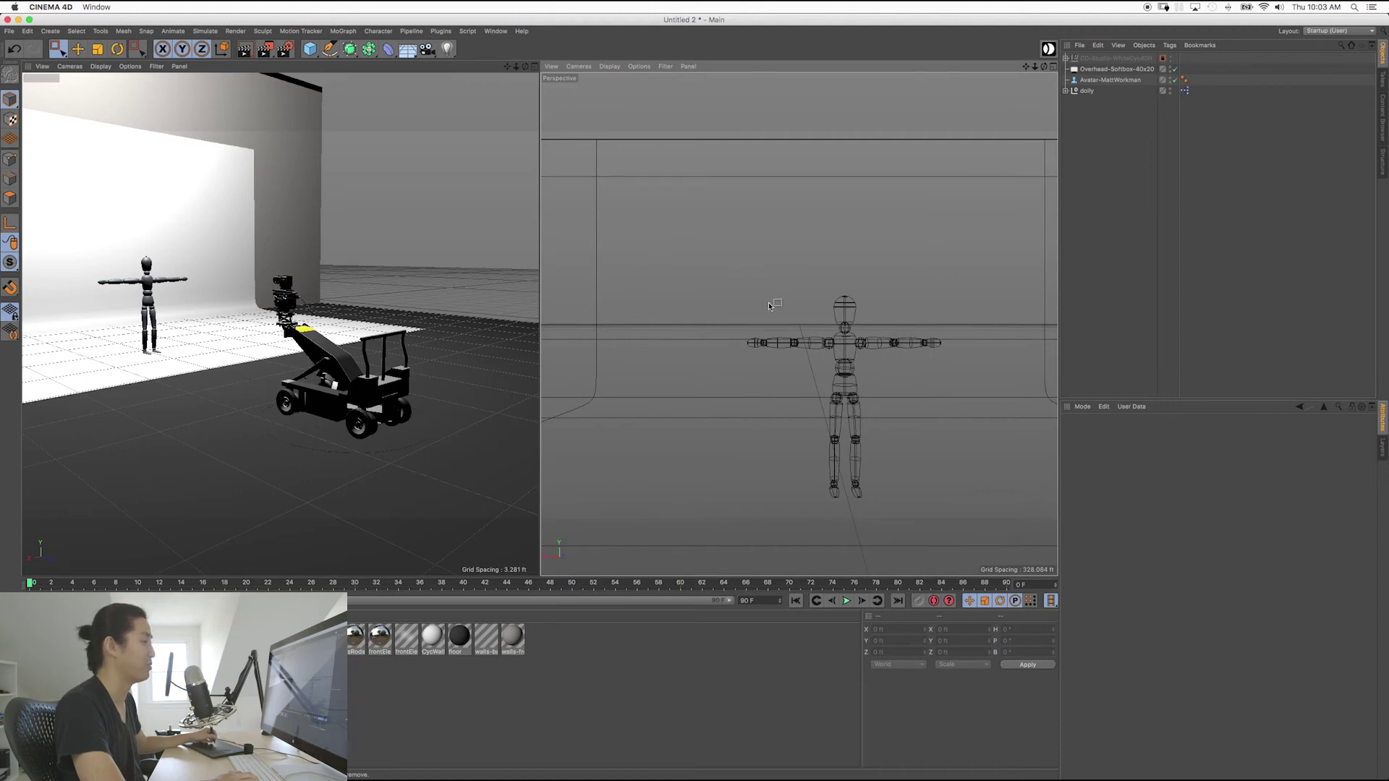
click(613, 68)
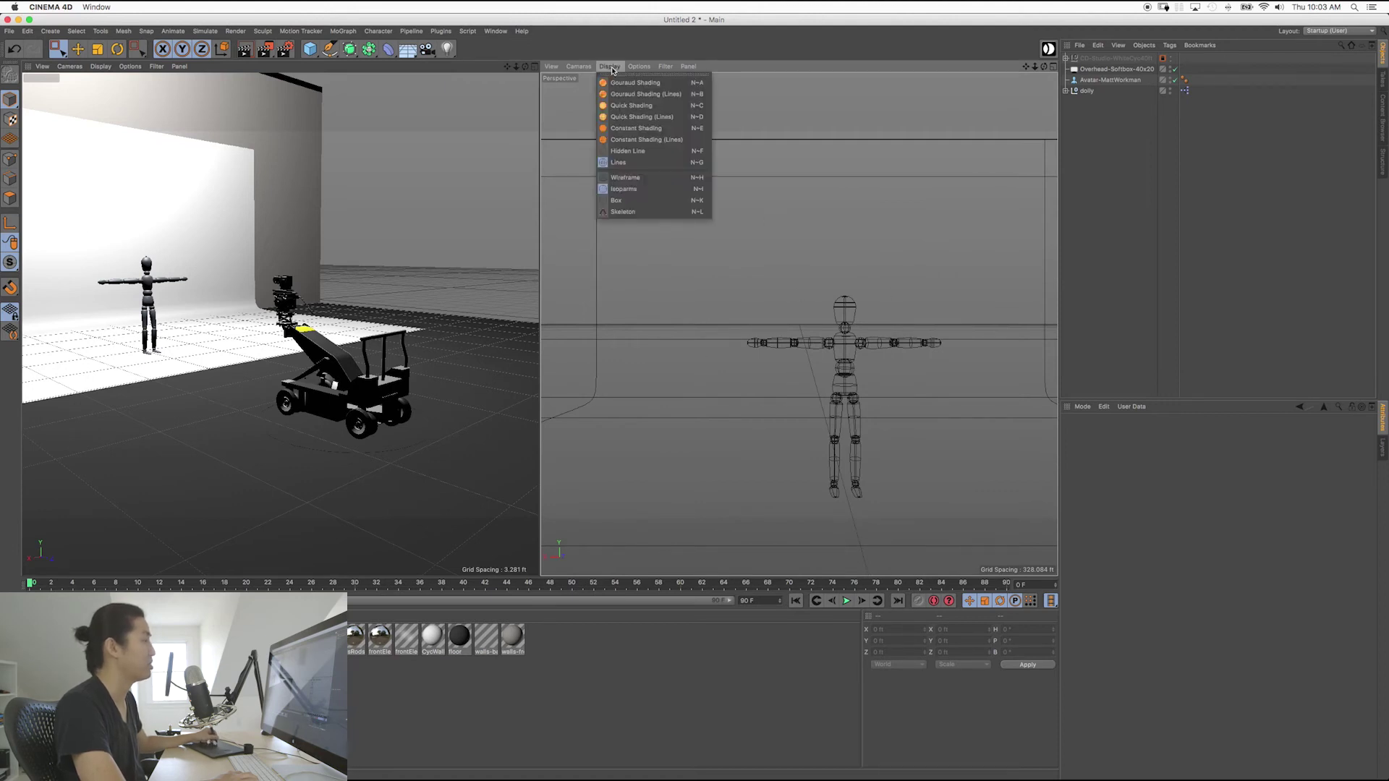
click(618, 84)
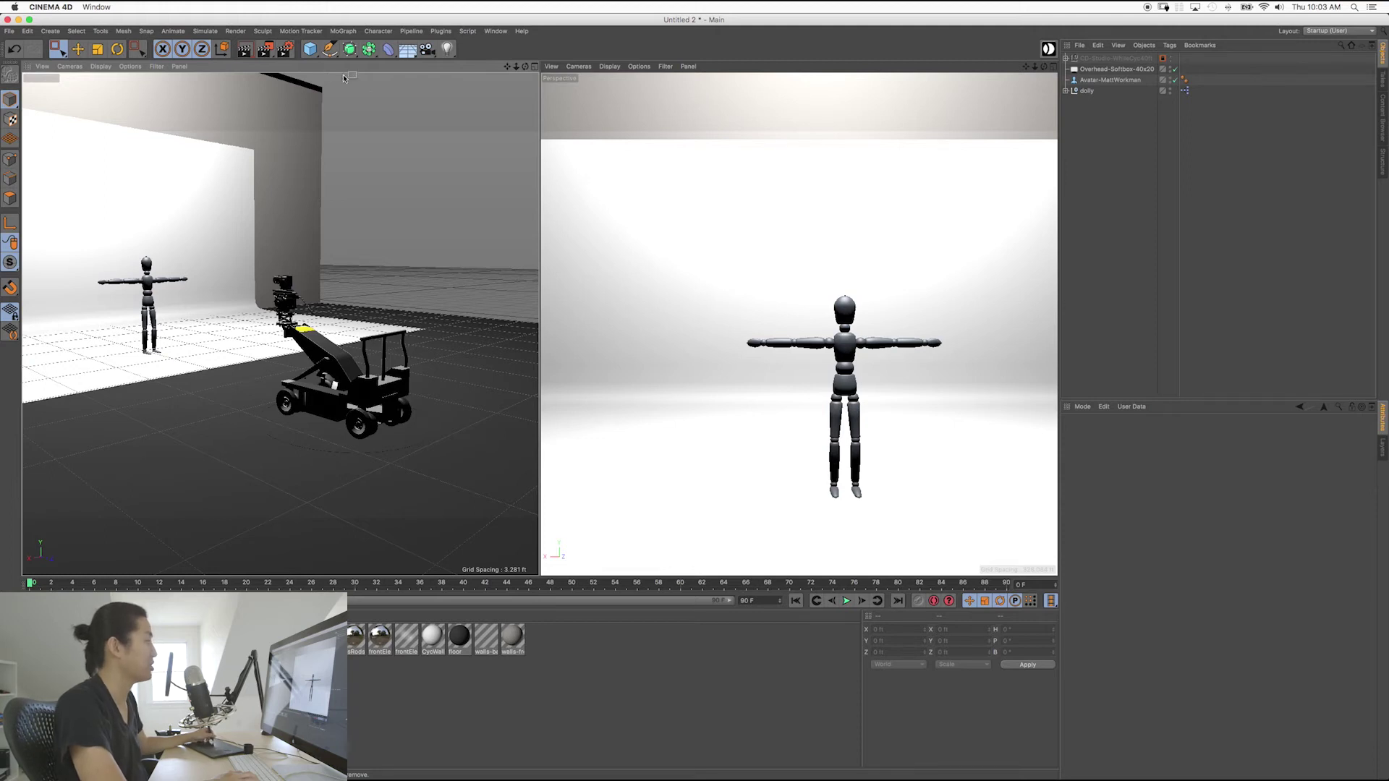
Set the render output size to 1920 x 1080 pixels in the Render Settings.
click(288, 50)
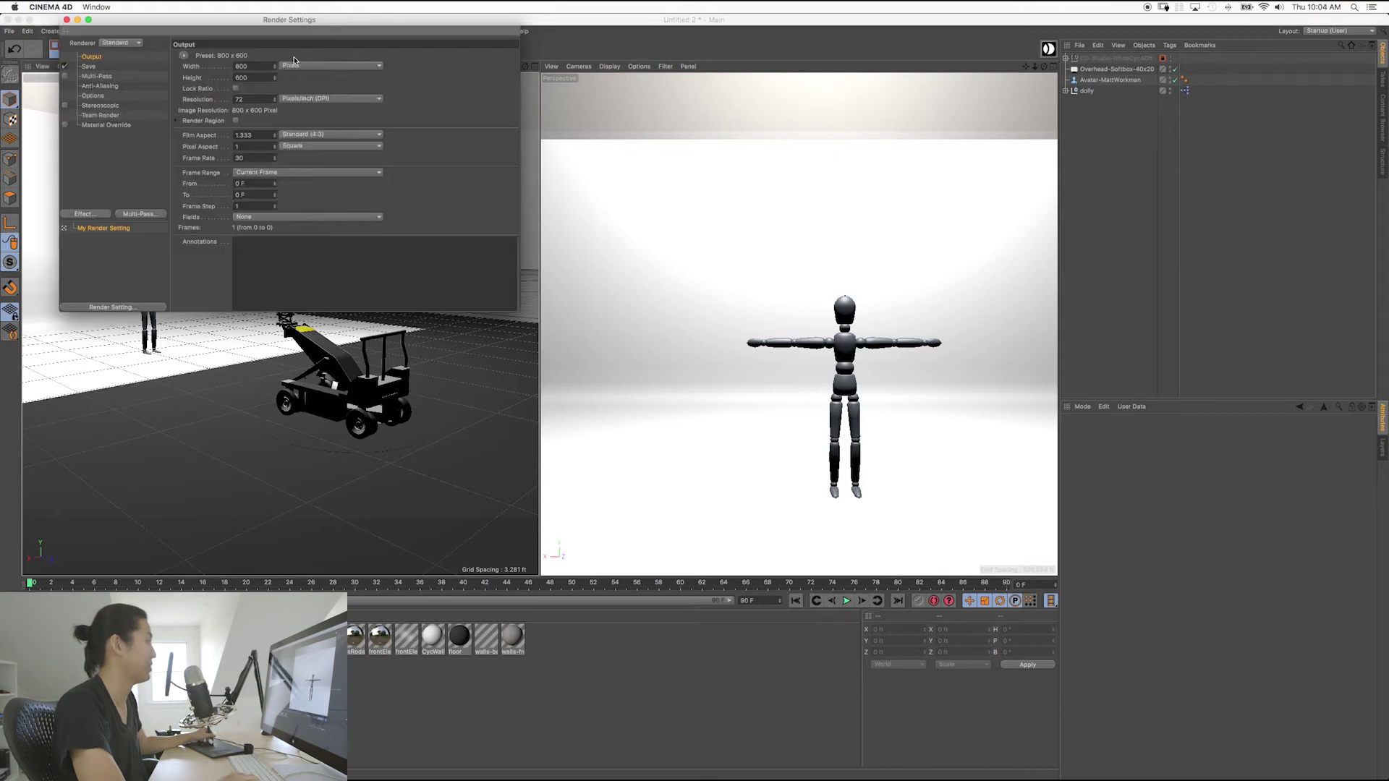
drag(312, 27, 793, 190)
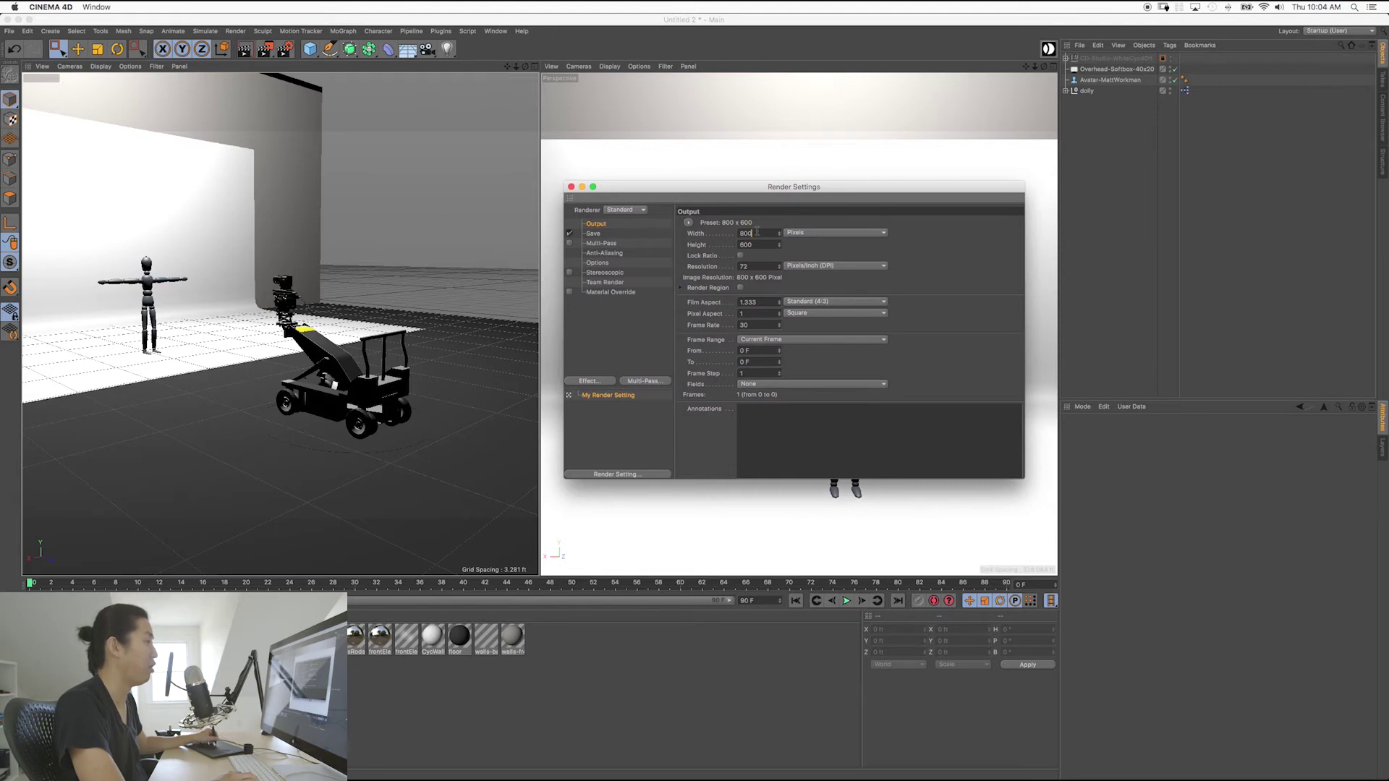
click(598, 236)
click(595, 225)
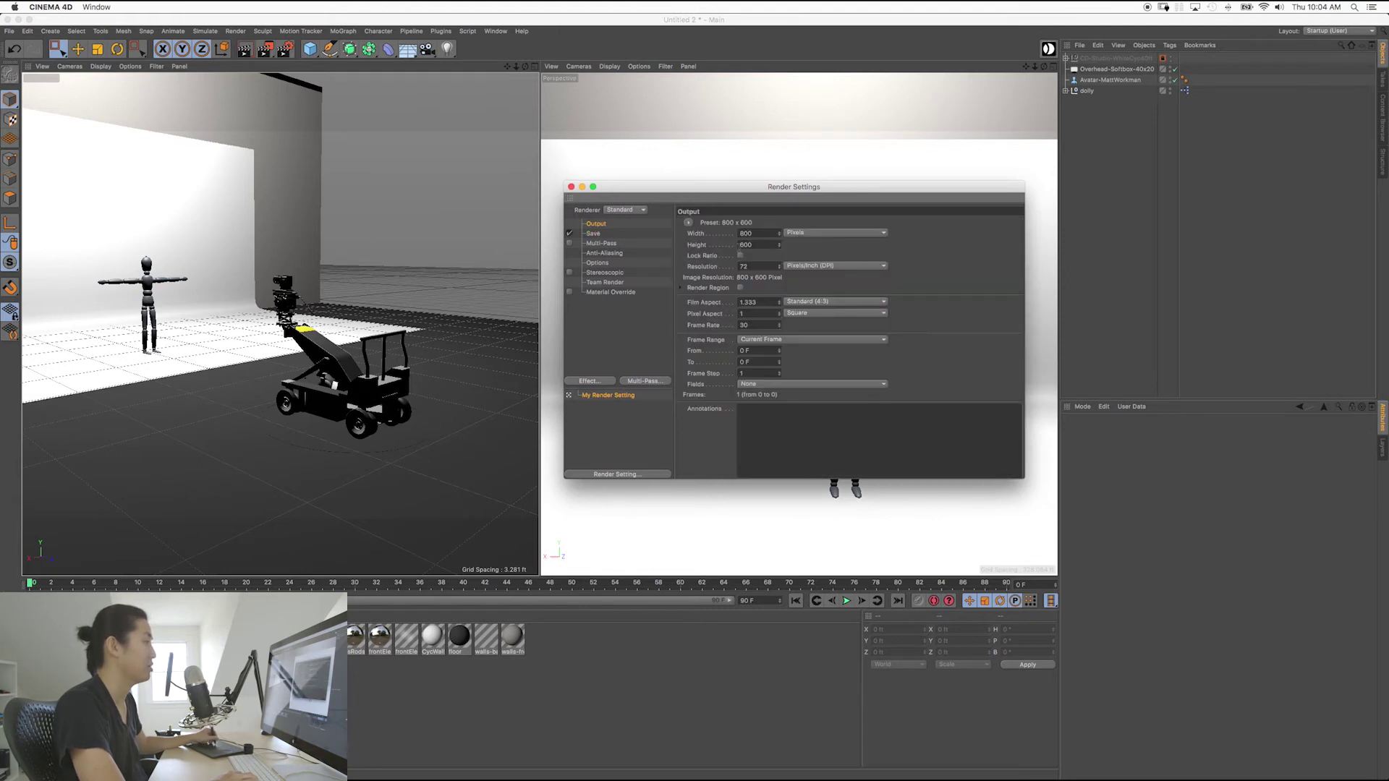
drag(755, 234, 710, 236)
text(1920)
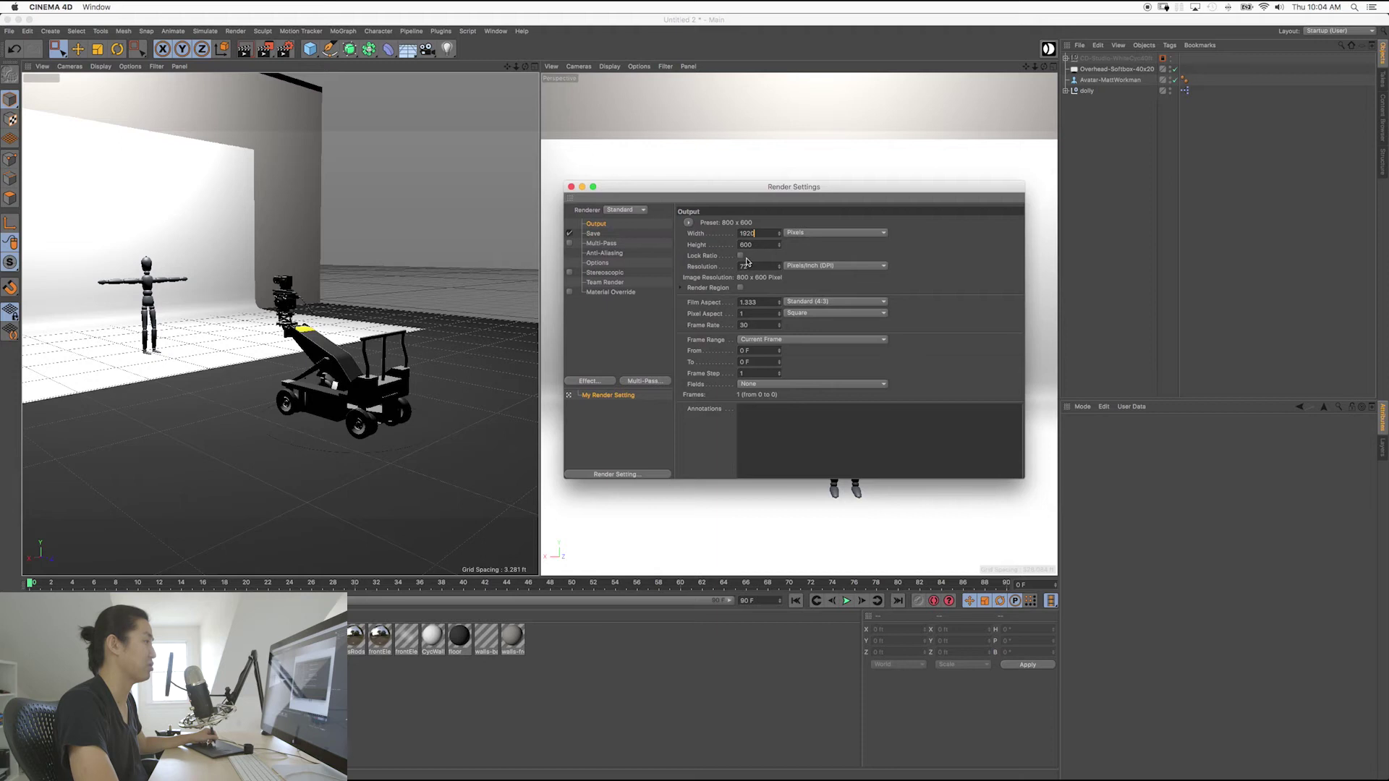
key(Tab)
text(1080)
key(Return)
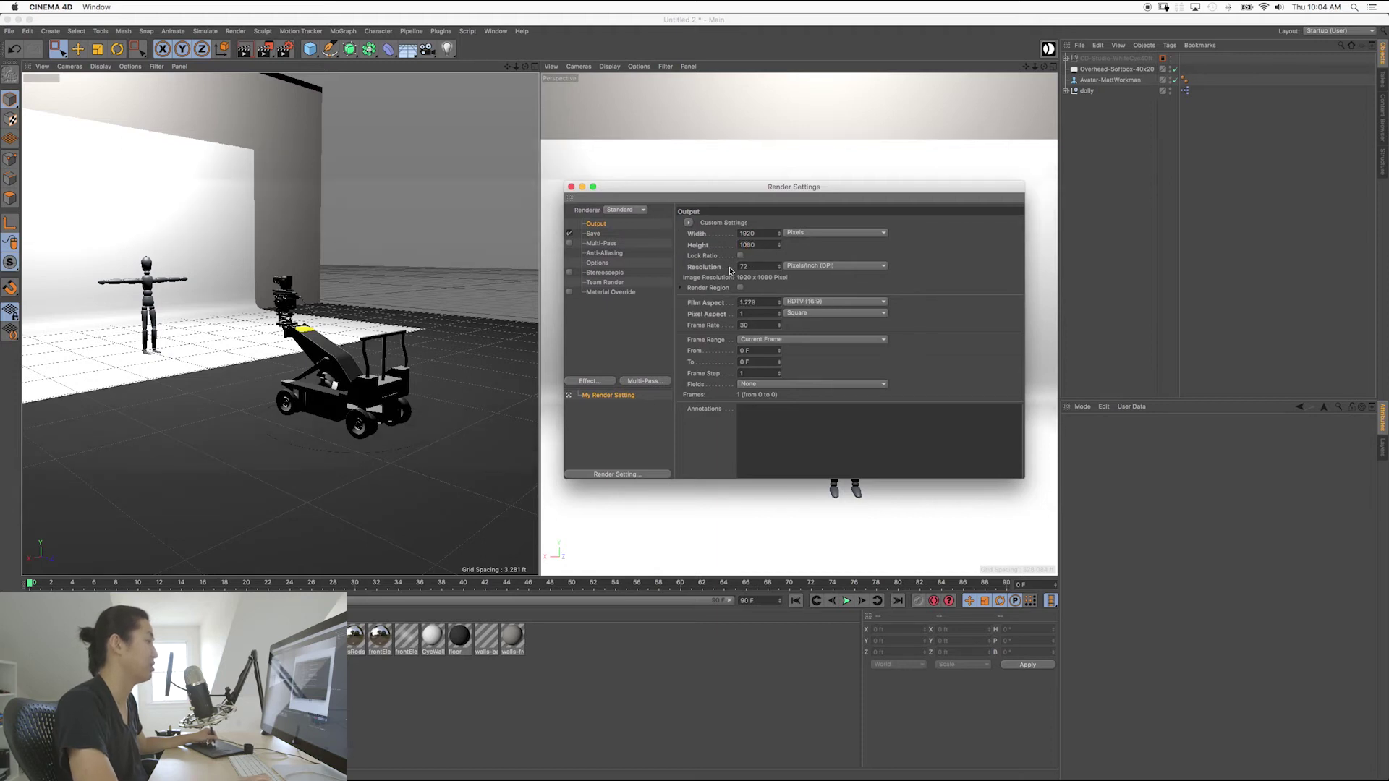
click(572, 187)
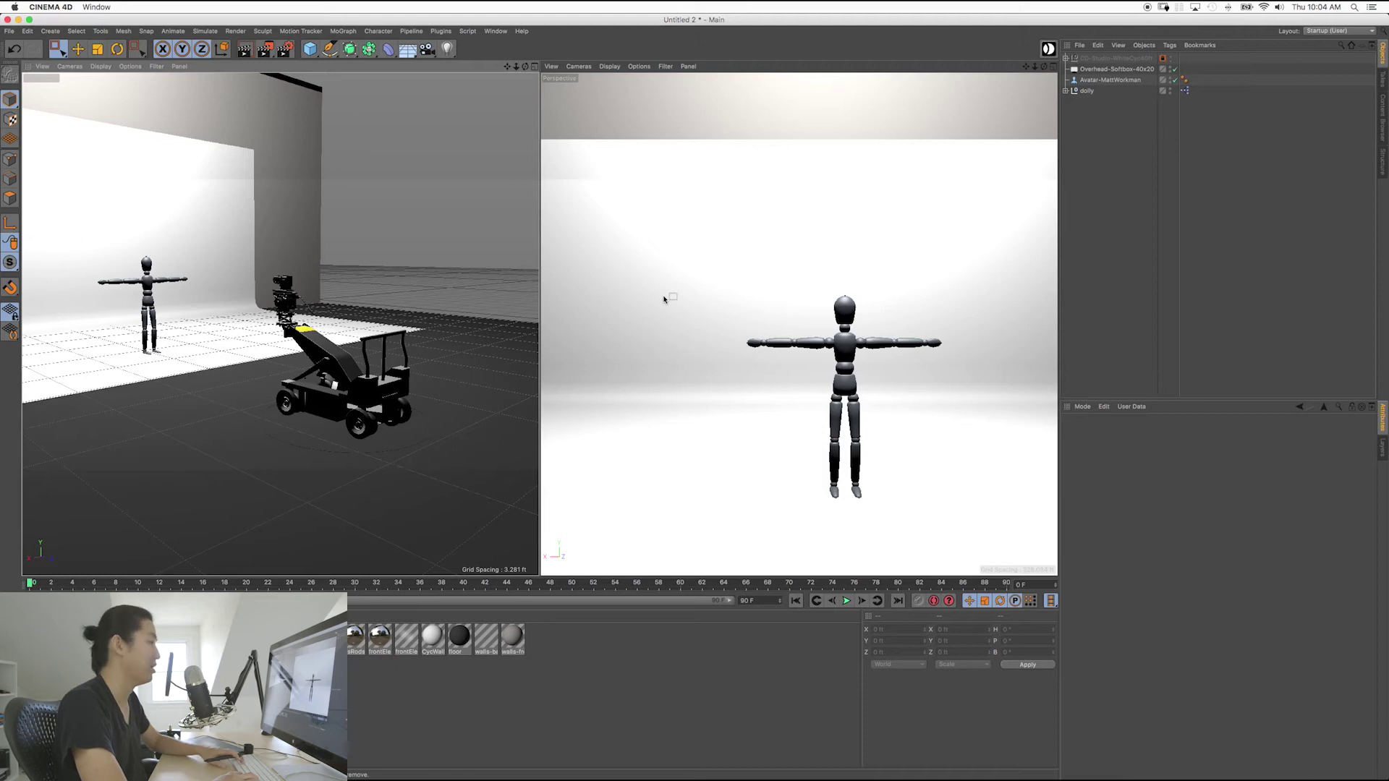
Configure the camera viewport's tinted safe-frame border to 100% opacity and open its border color.
key(shift+v)
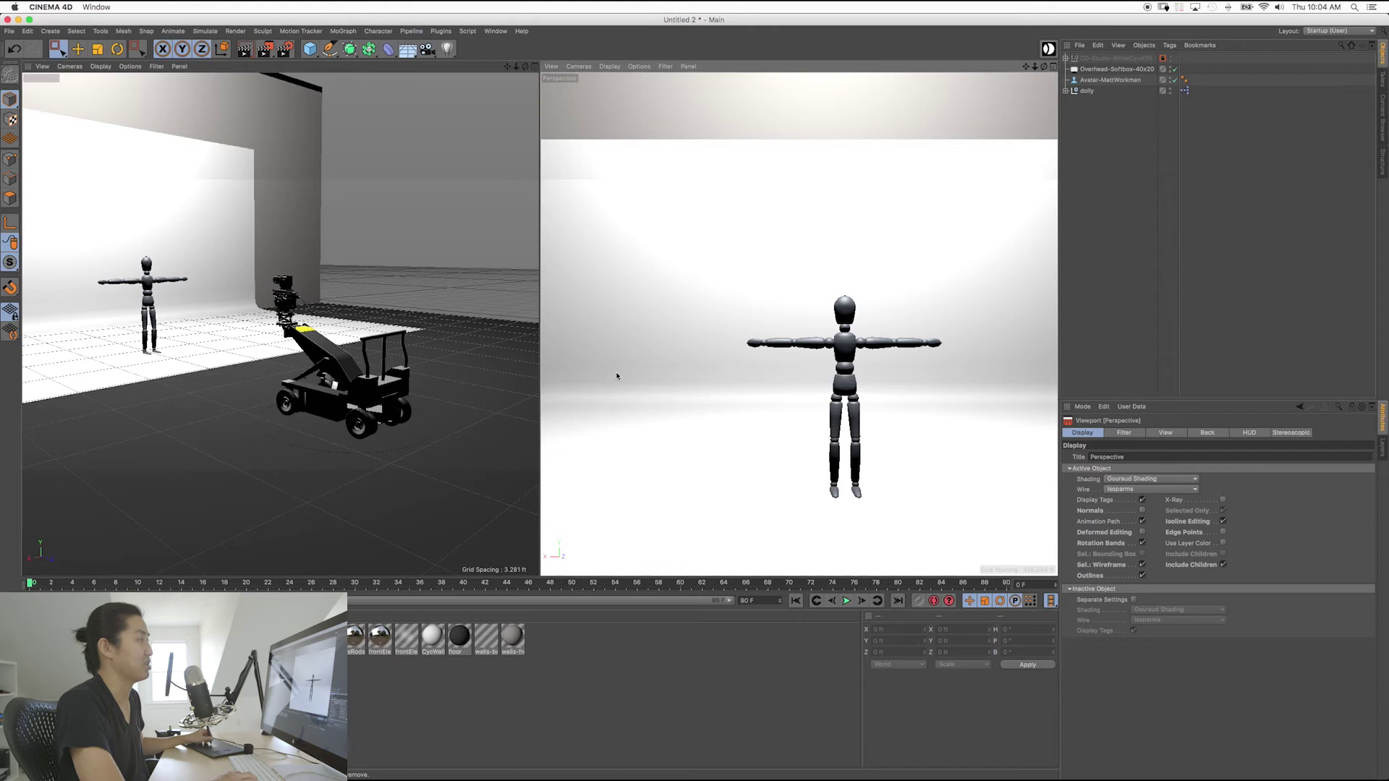
click(481, 340)
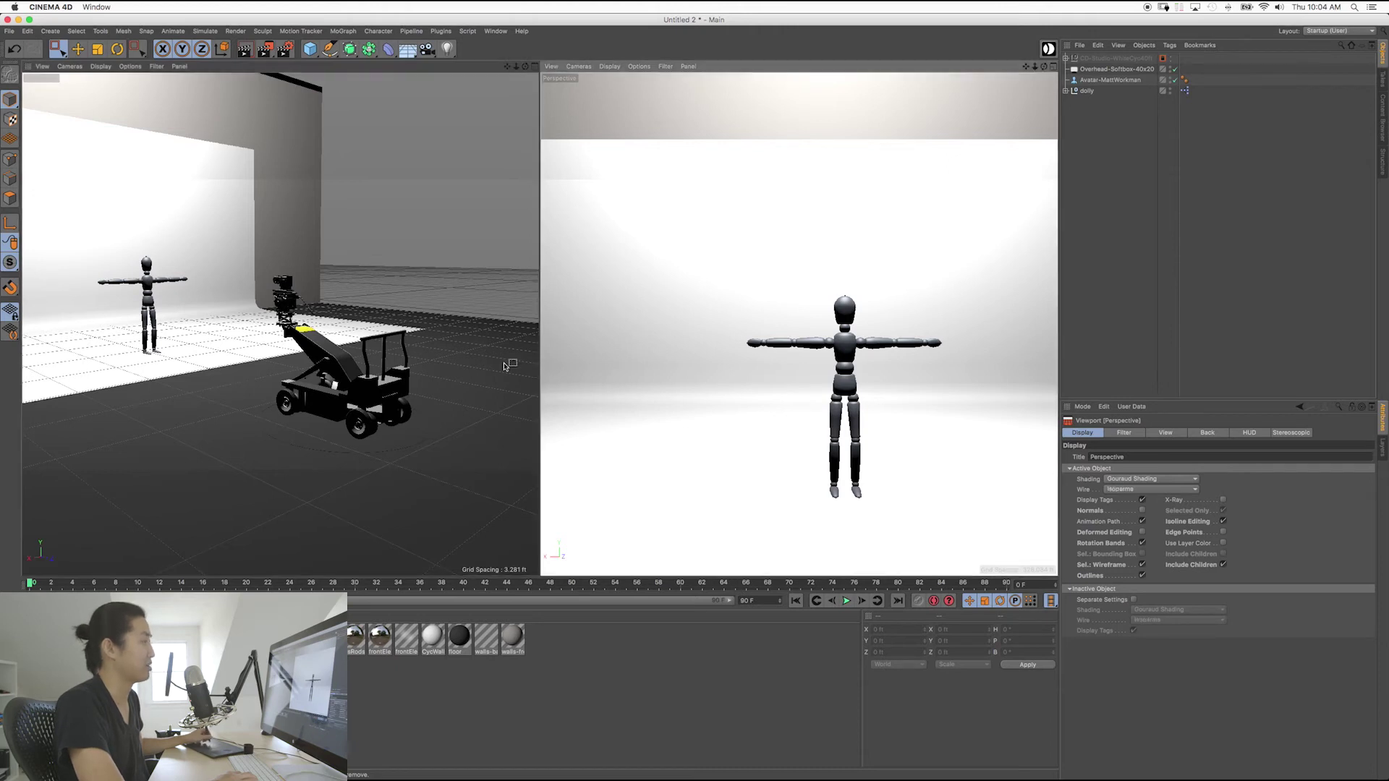
key(n)
key(i)
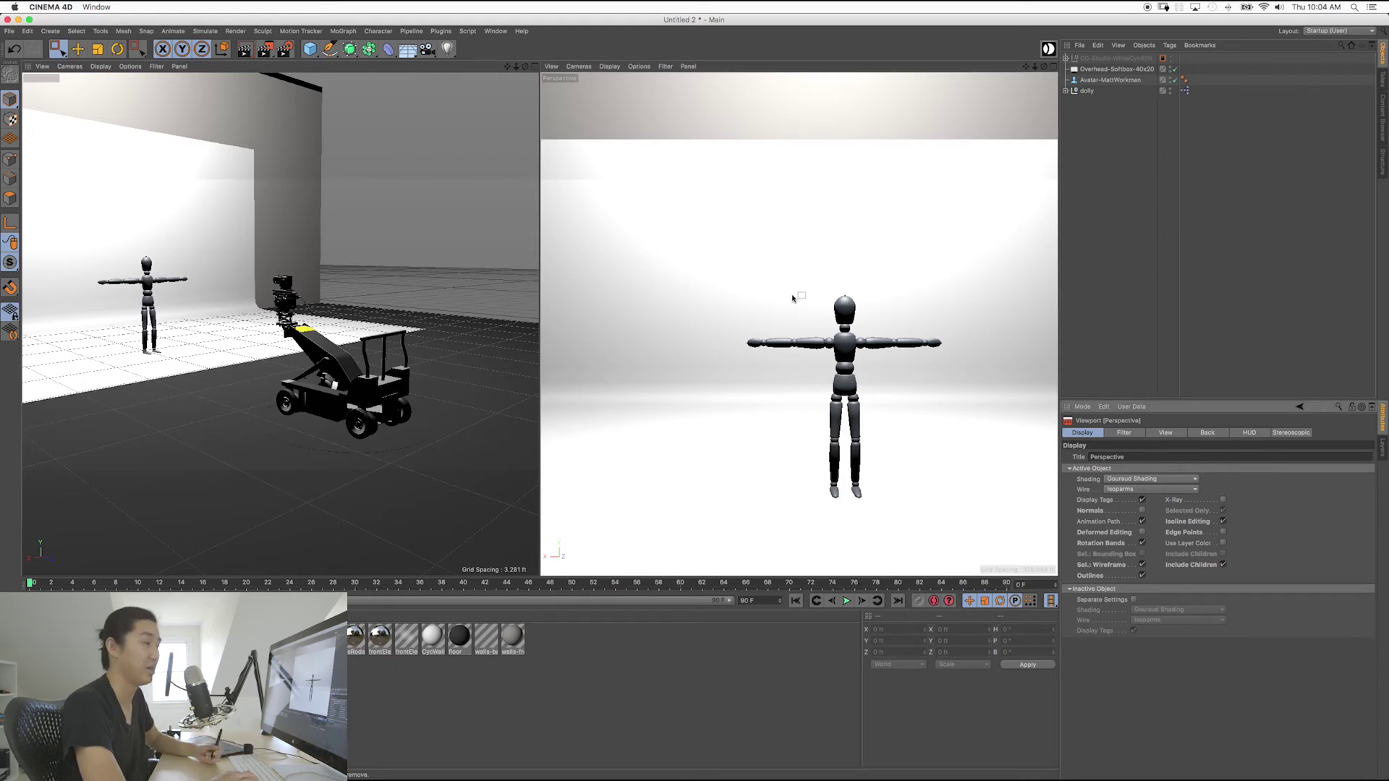
click(1169, 432)
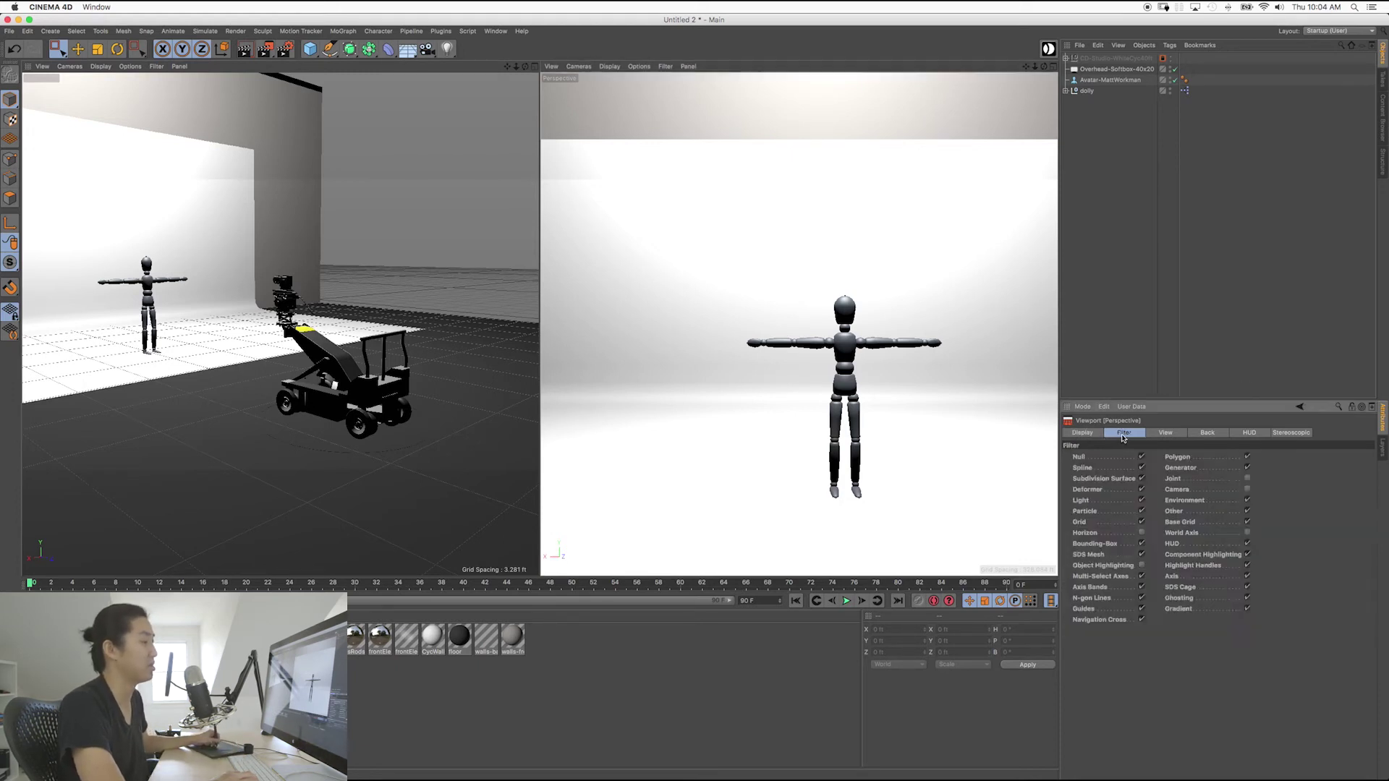
click(1250, 432)
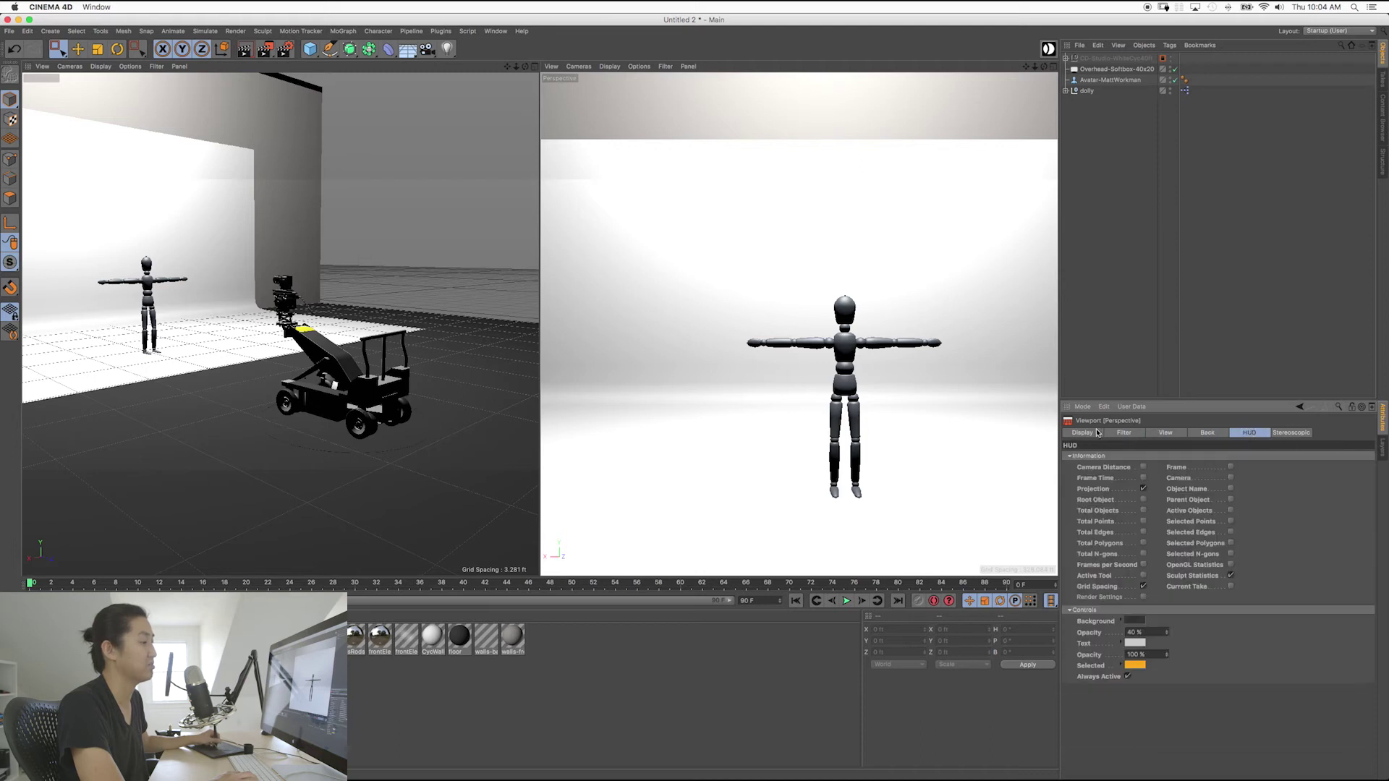
click(1125, 434)
click(1168, 433)
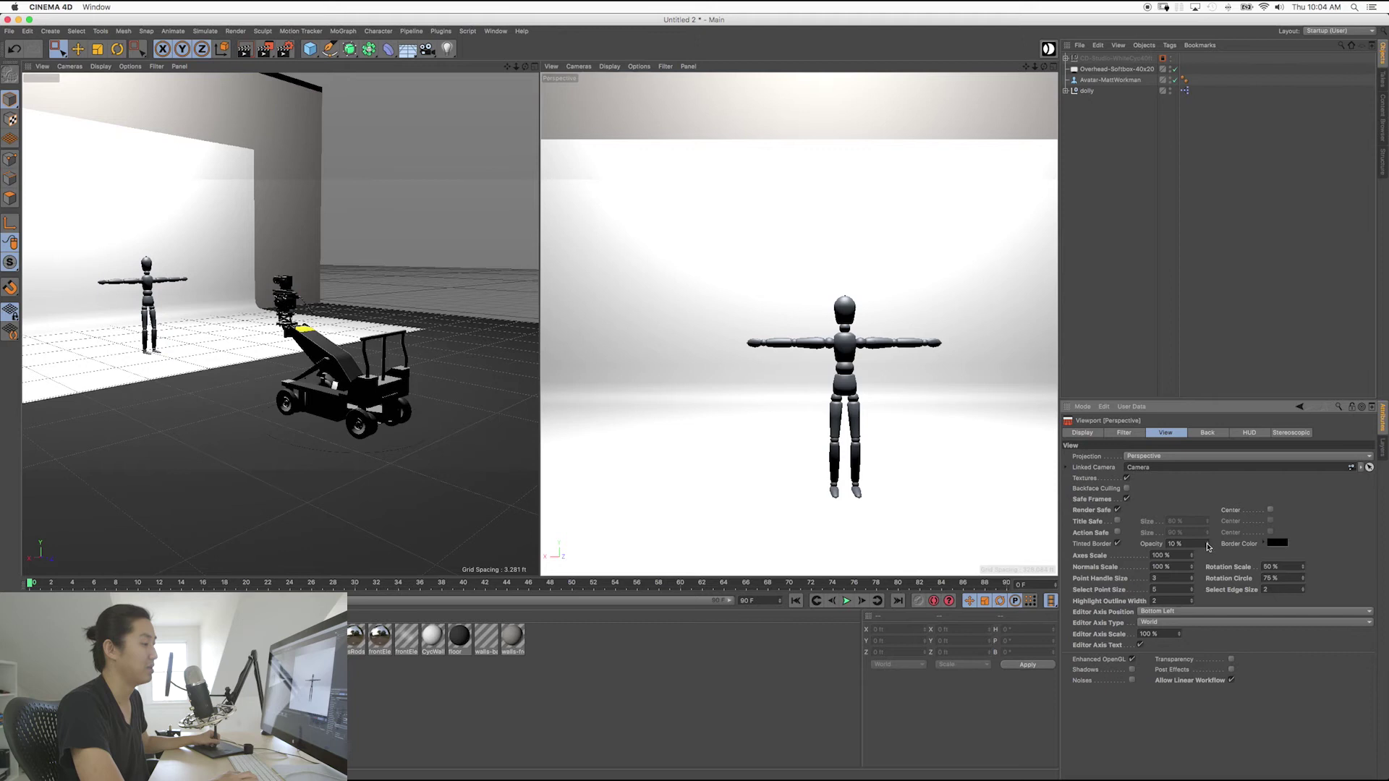
drag(1206, 547, 1196, 358)
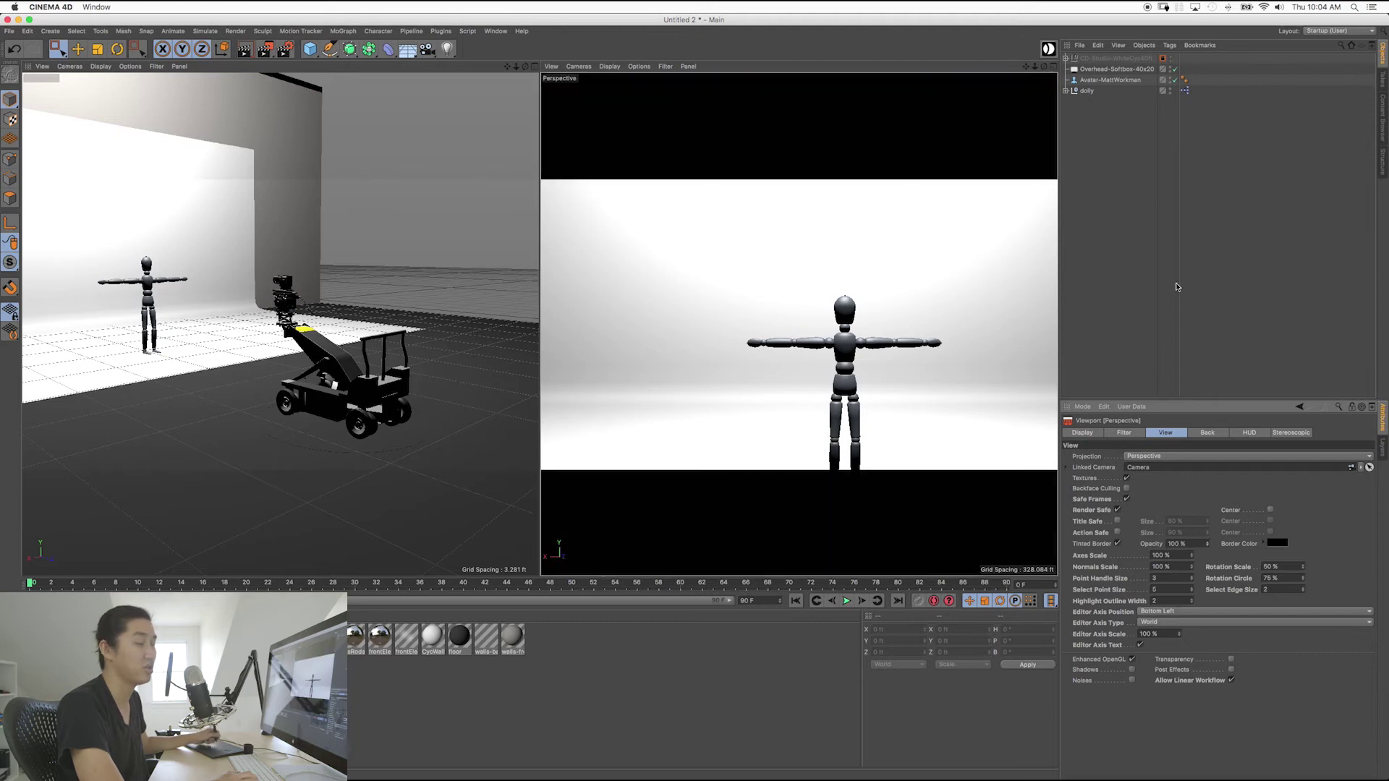
click(1276, 543)
click(1290, 585)
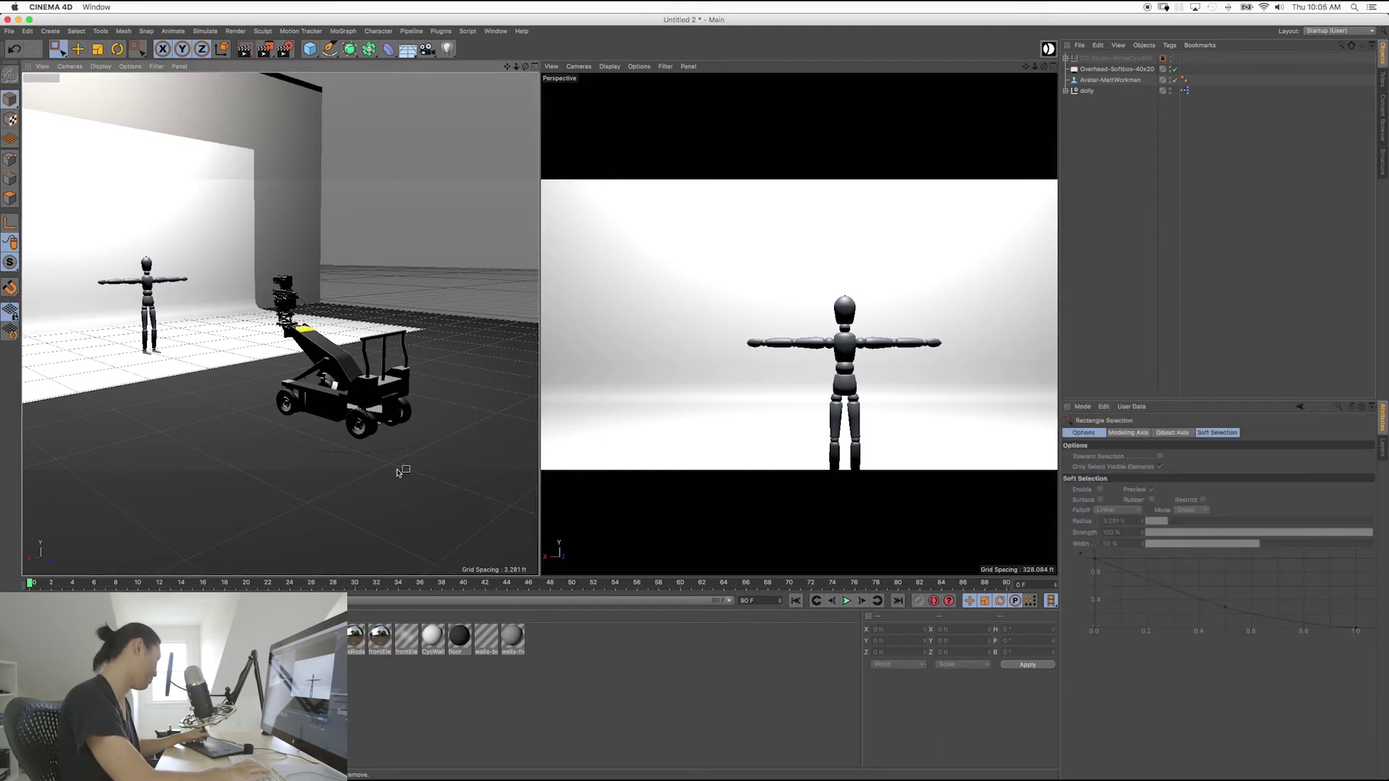
Lower the dolly's Center Column Height to 14 and move the rig back from the avatar to about 5.1 ft in Z.
click(405, 423)
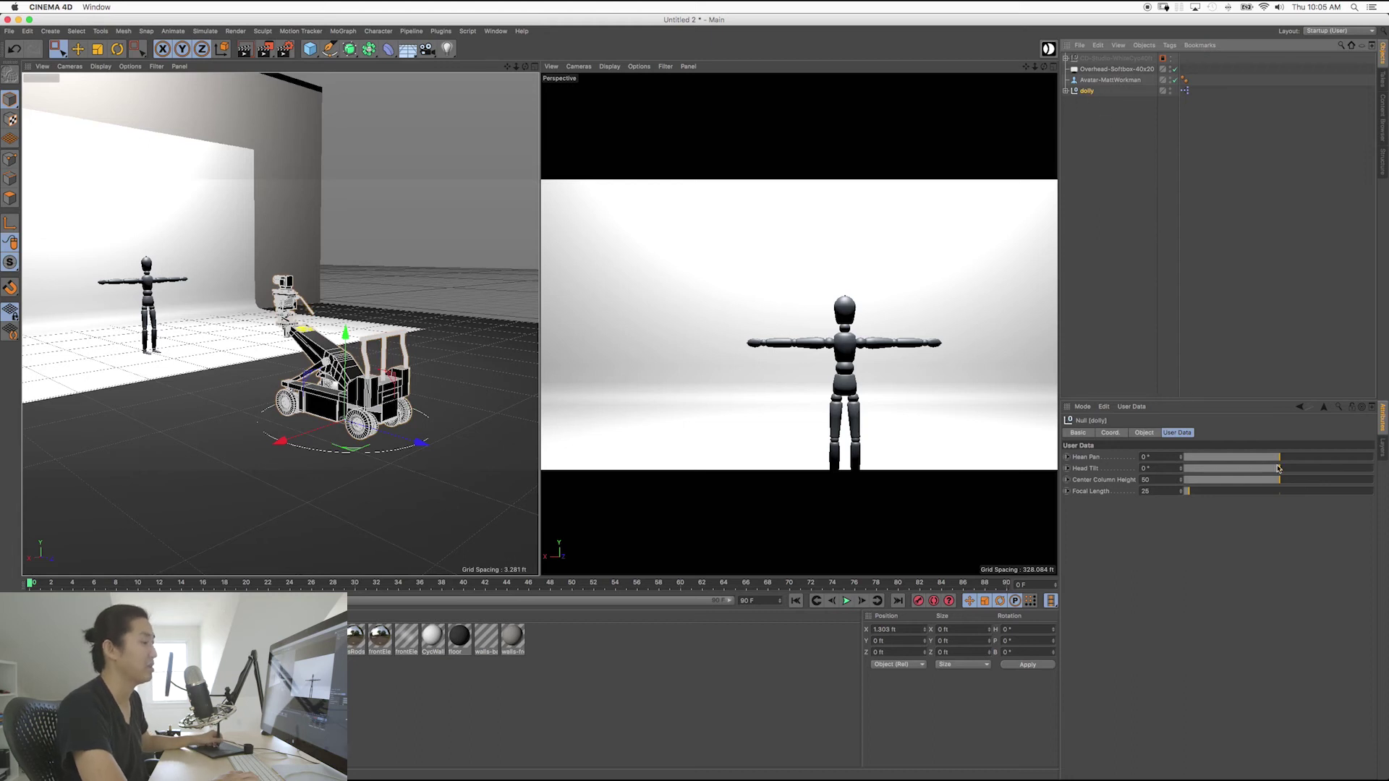
drag(1282, 485, 1211, 491)
drag(275, 443, 503, 447)
Try out the dolly camera's Focal Length at 60 and at 50.
drag(1152, 491, 1047, 487)
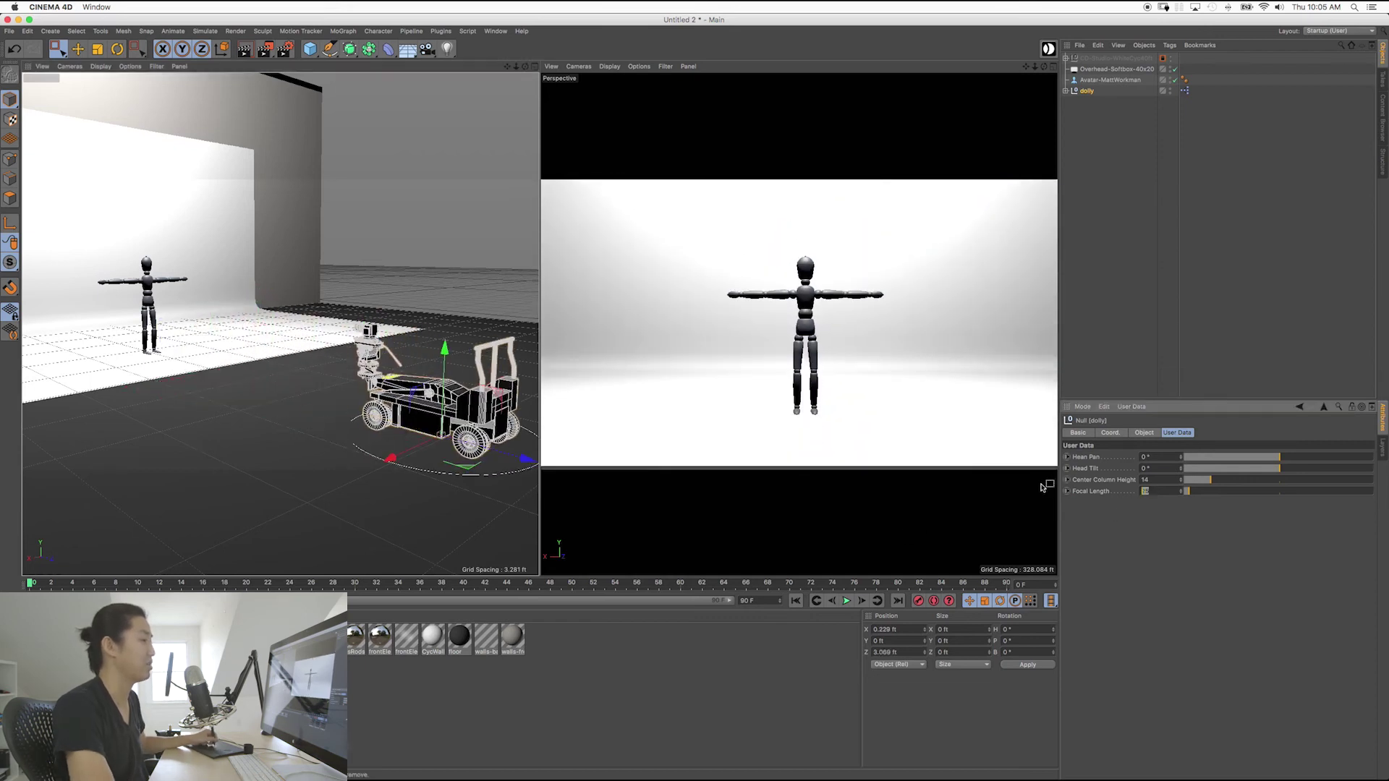
text(60)
click(1045, 497)
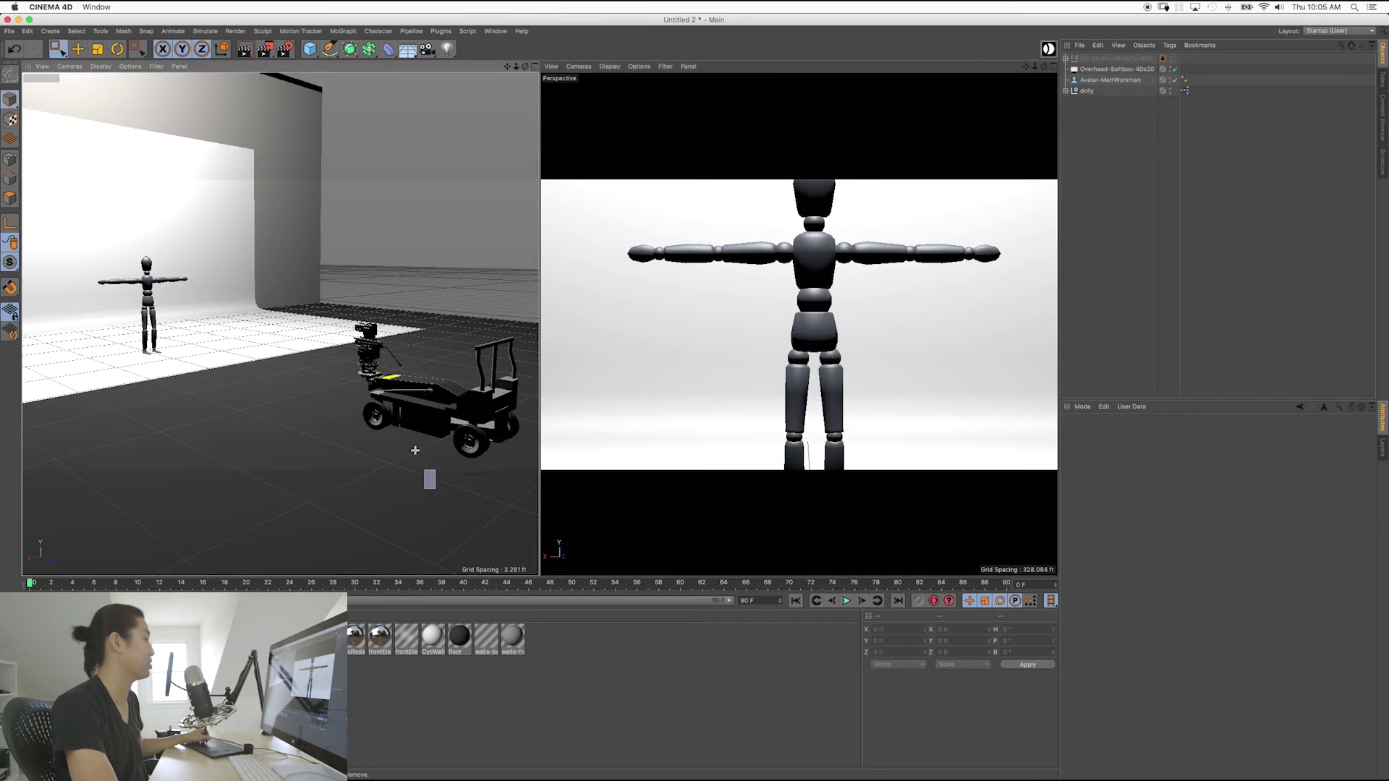
click(438, 453)
drag(1153, 492, 1079, 499)
text(50)
key(Return)
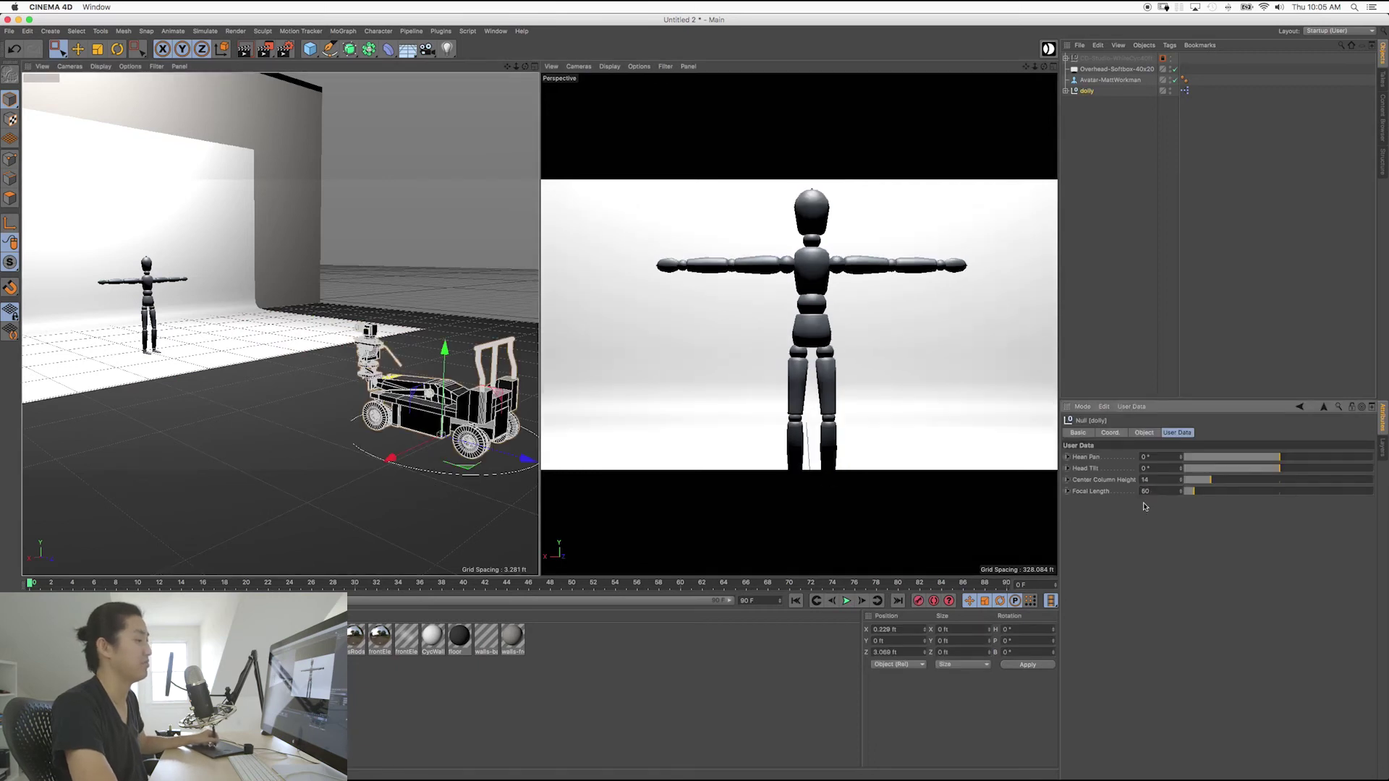
Set the dolly camera's Focal Length to 100 and deselect the rig.
double_click(1154, 492)
text(100)
key(Return)
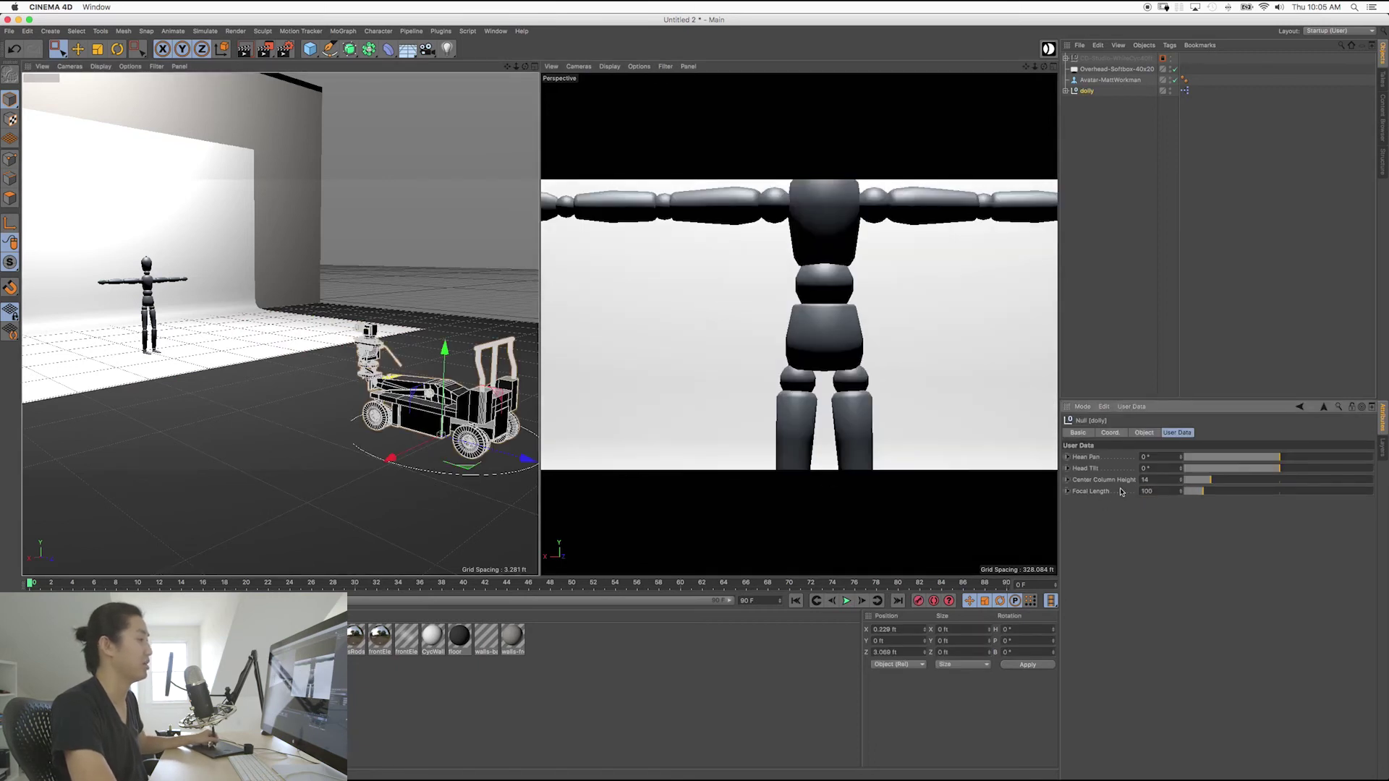
click(1107, 207)
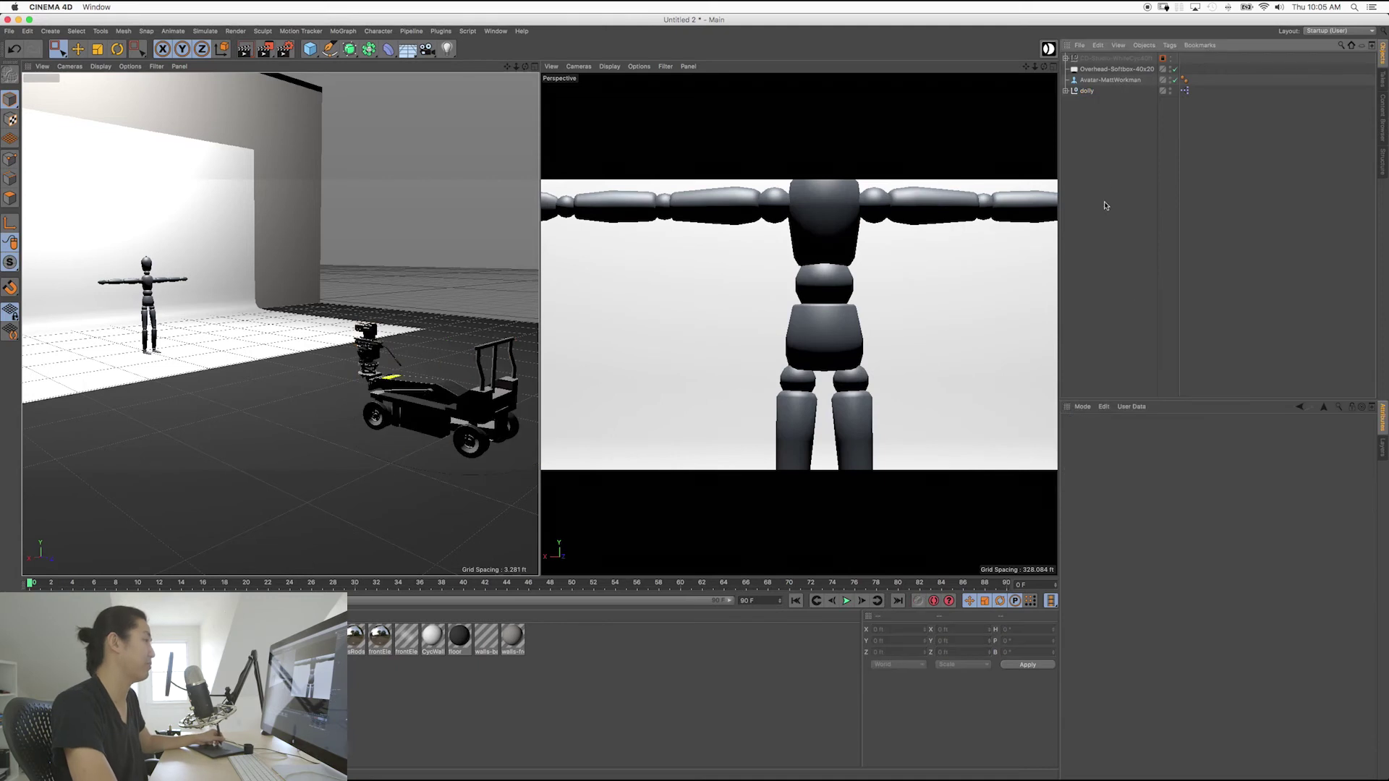
Set the dolly's Head Pan to -3.3°, Head Tilt to 0.1° and Center Column Height to 41, and deselect the rig.
click(1088, 92)
drag(1212, 482, 1178, 454)
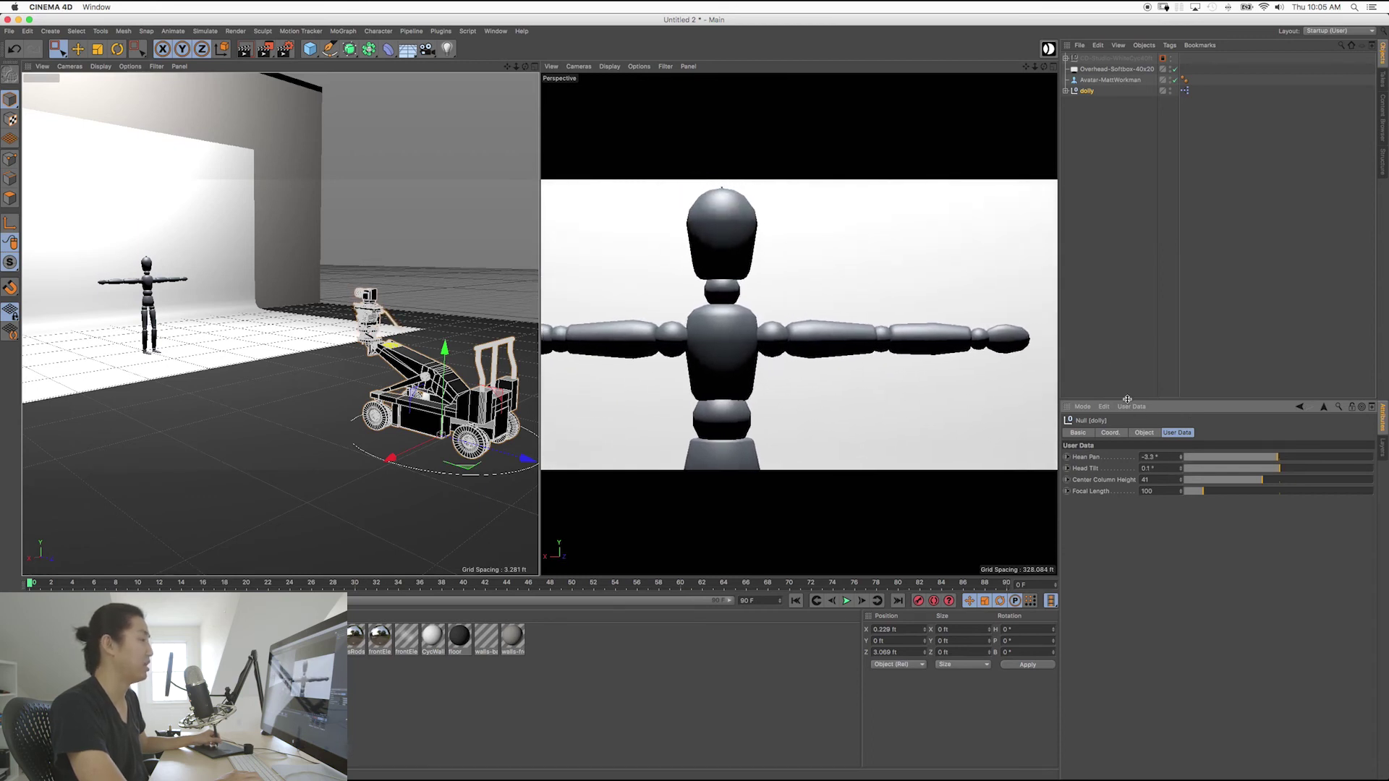
click(1125, 343)
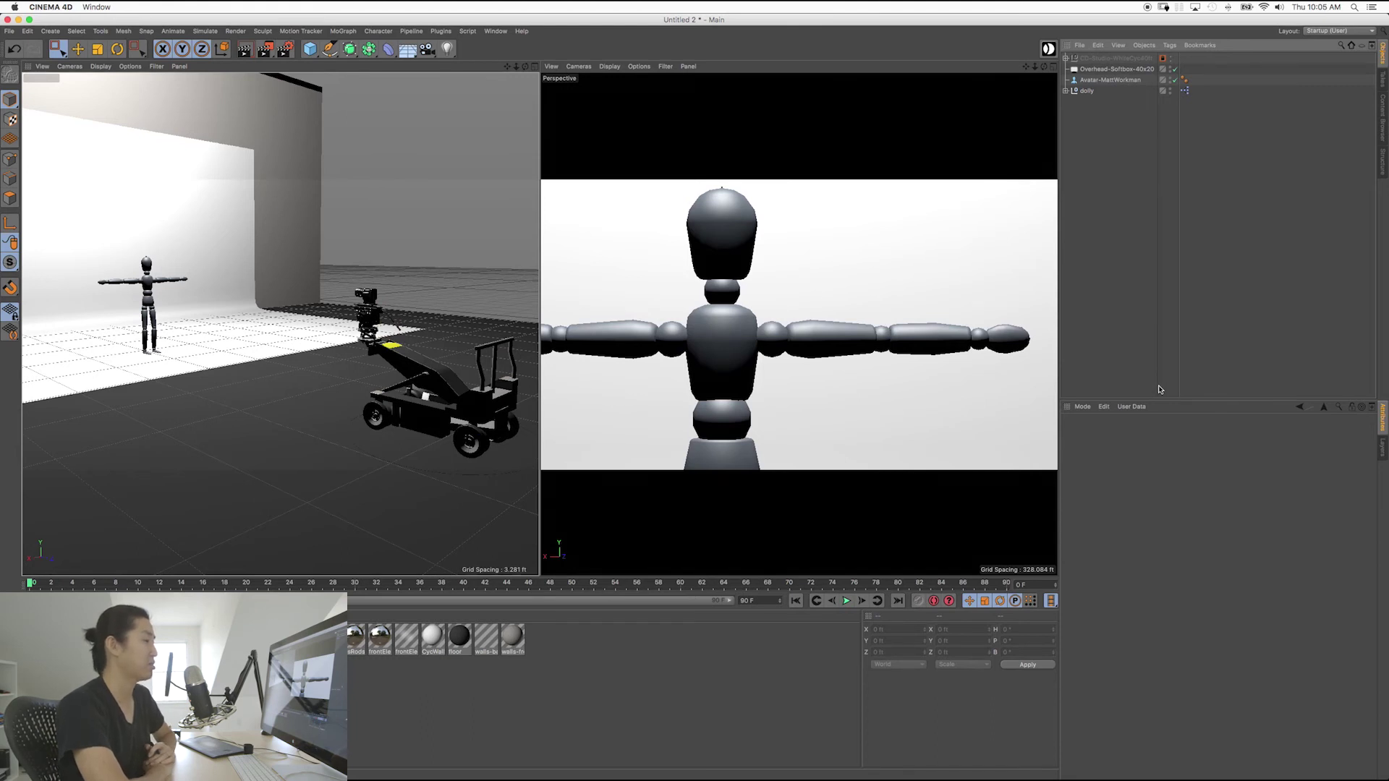
Review the dolly's Basic, Coordinate, Object and User Data attributes, and deselect the rig.
click(1087, 91)
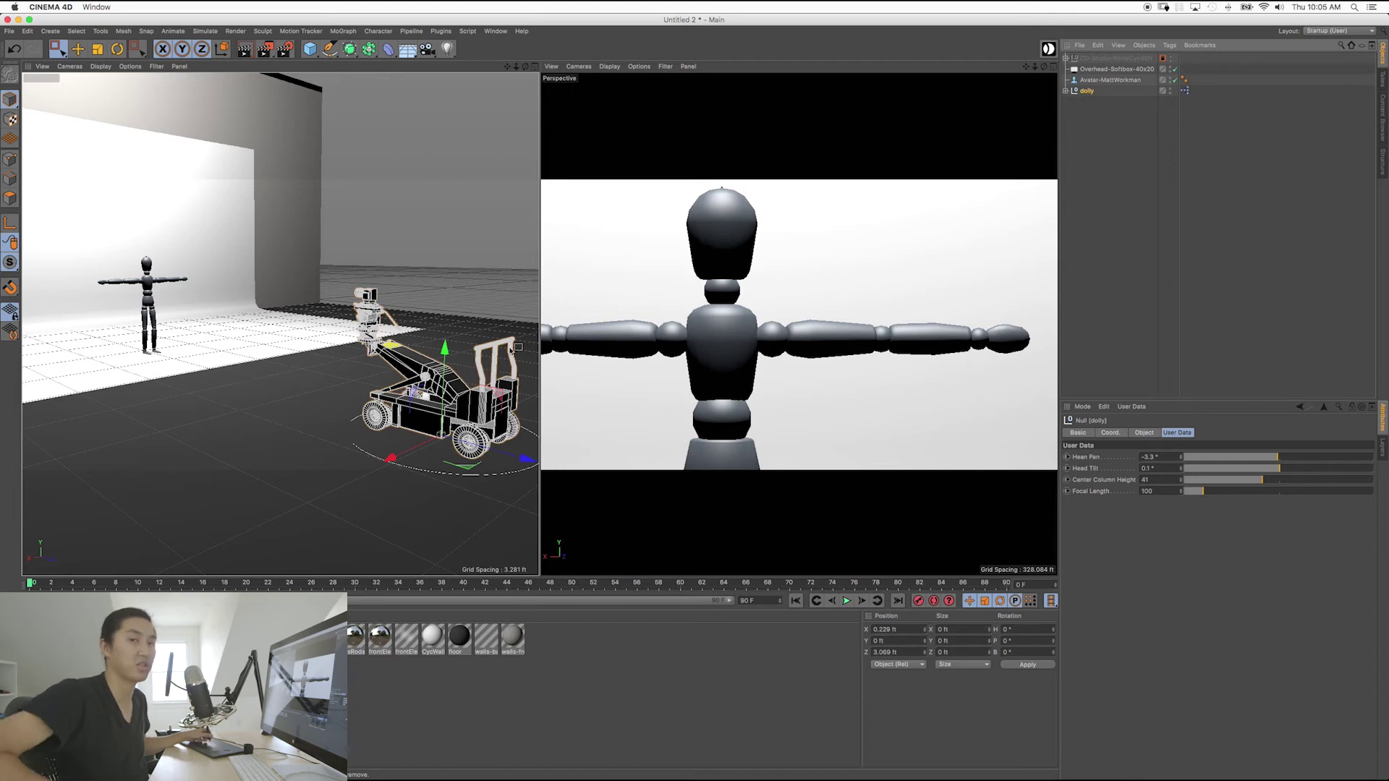
click(1108, 144)
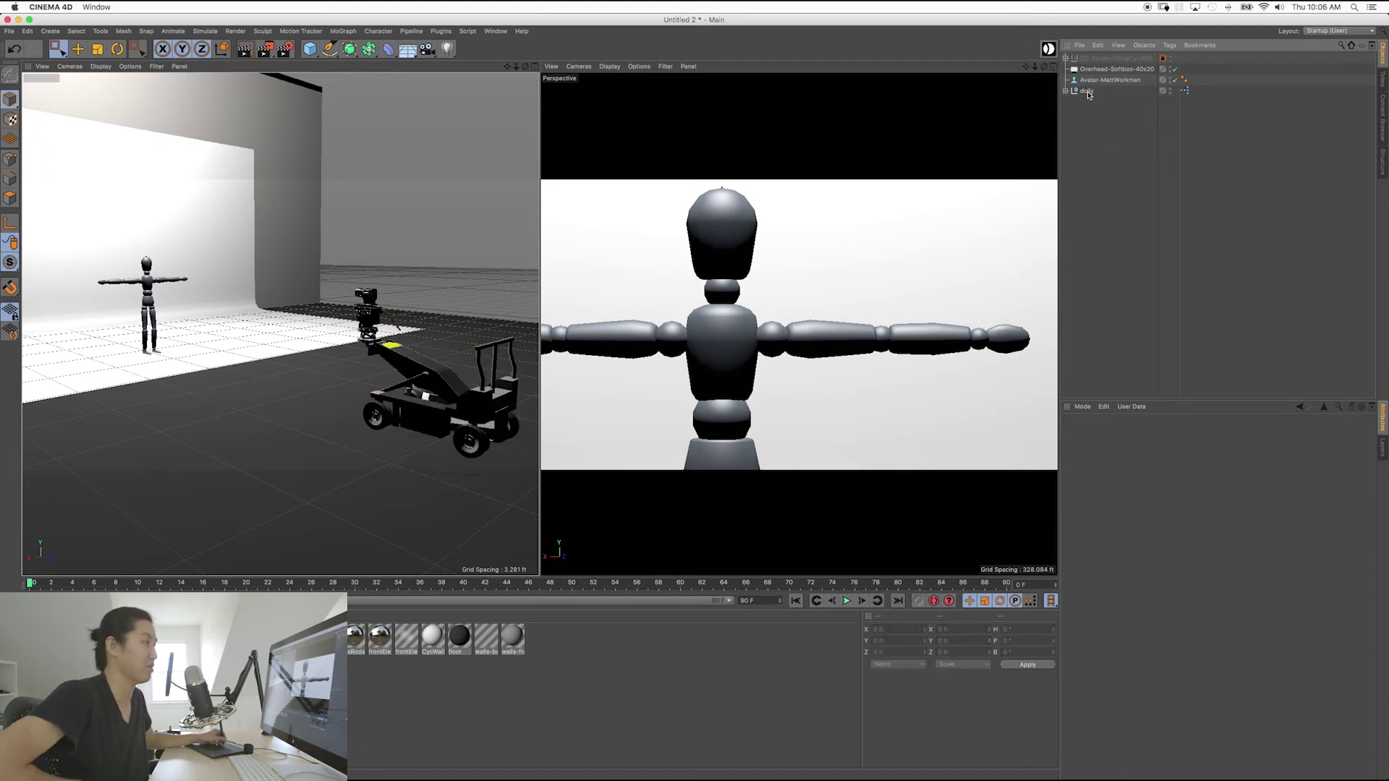
click(1088, 91)
click(1144, 434)
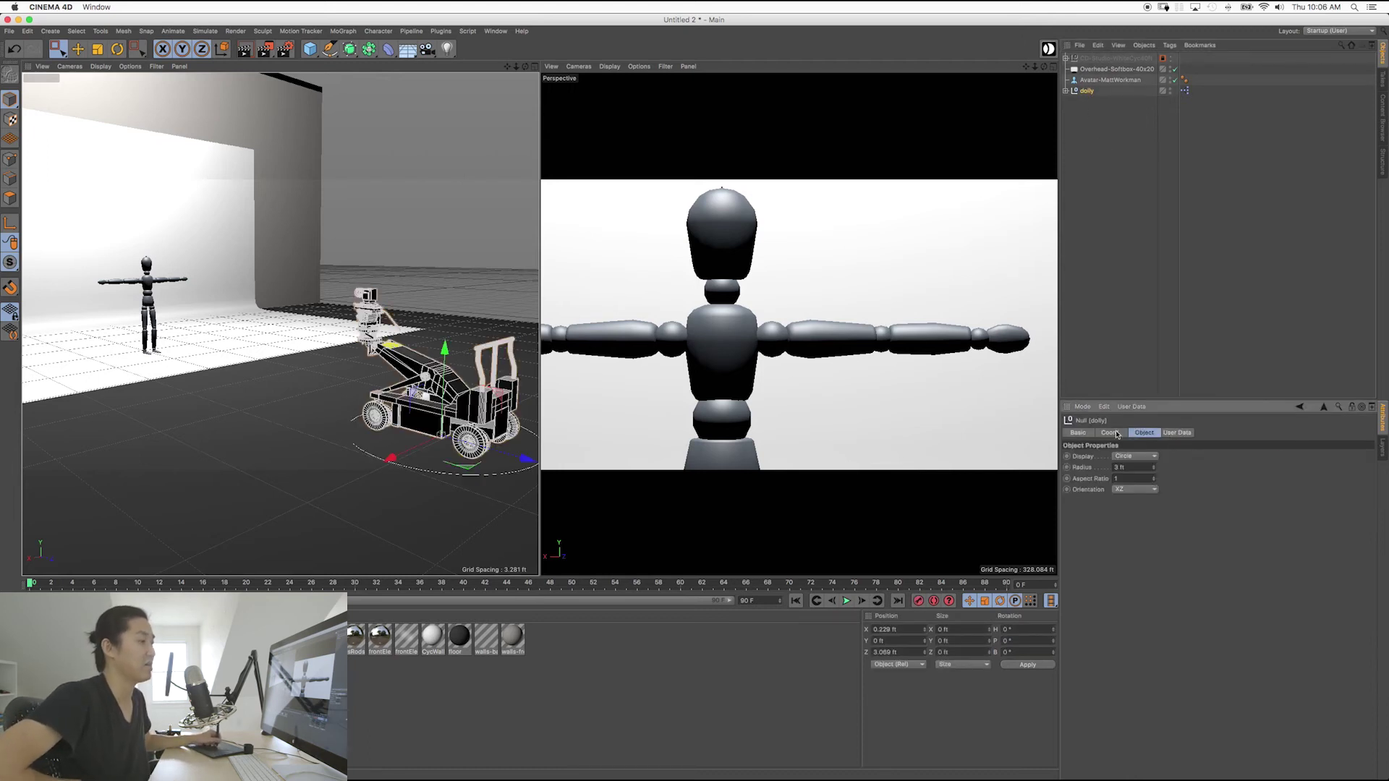
click(1110, 434)
click(1079, 433)
click(1111, 434)
click(1143, 434)
click(1172, 433)
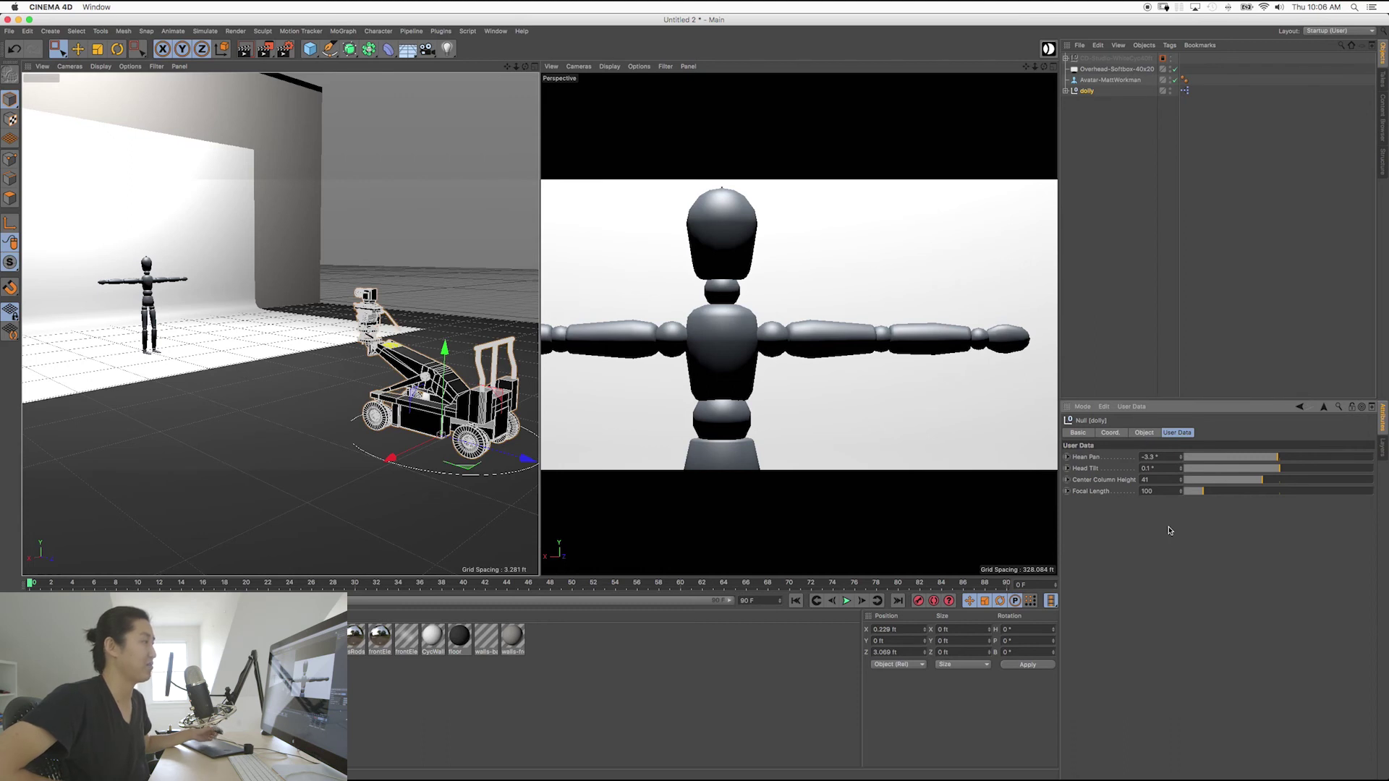
click(1101, 341)
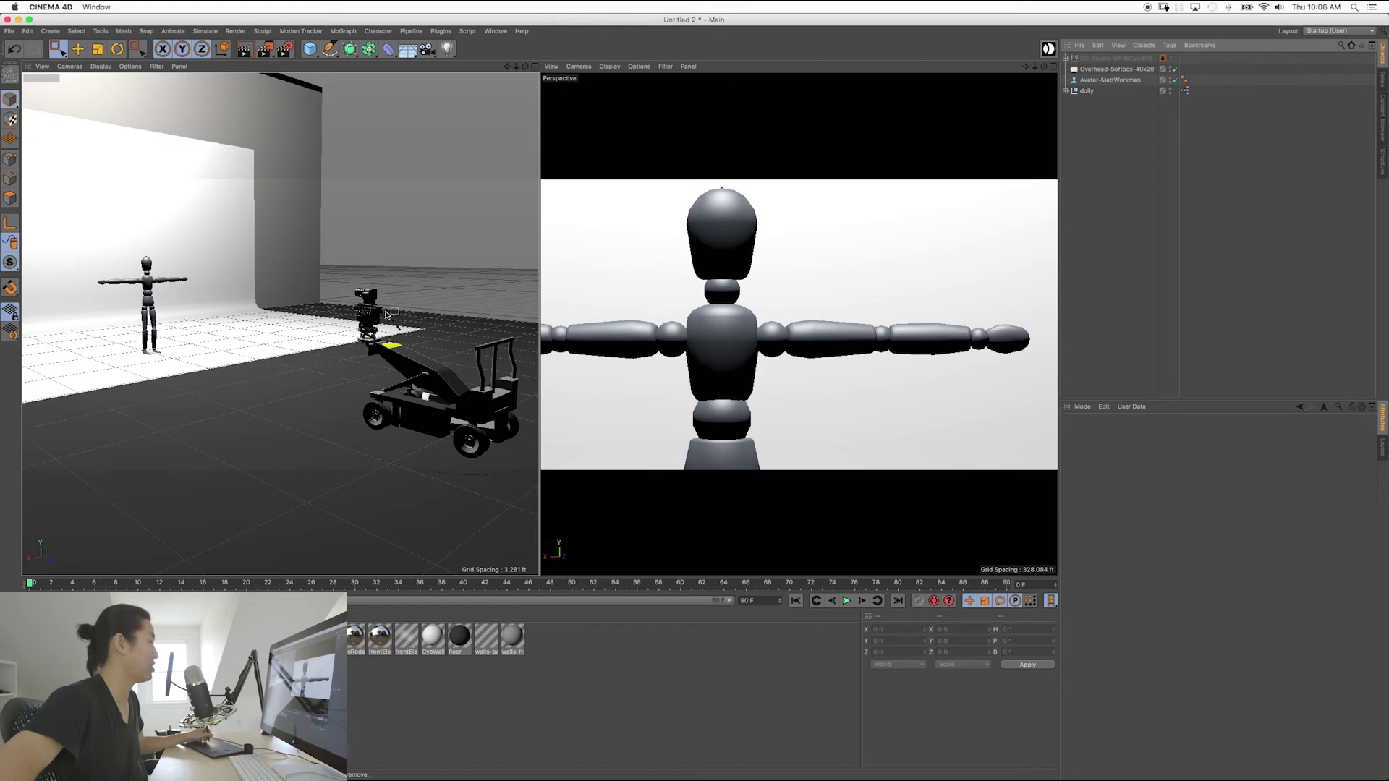
Switch each of the two perspective views between full size and the split layout to examine the camera framing and the stage.
middle_click(901, 271)
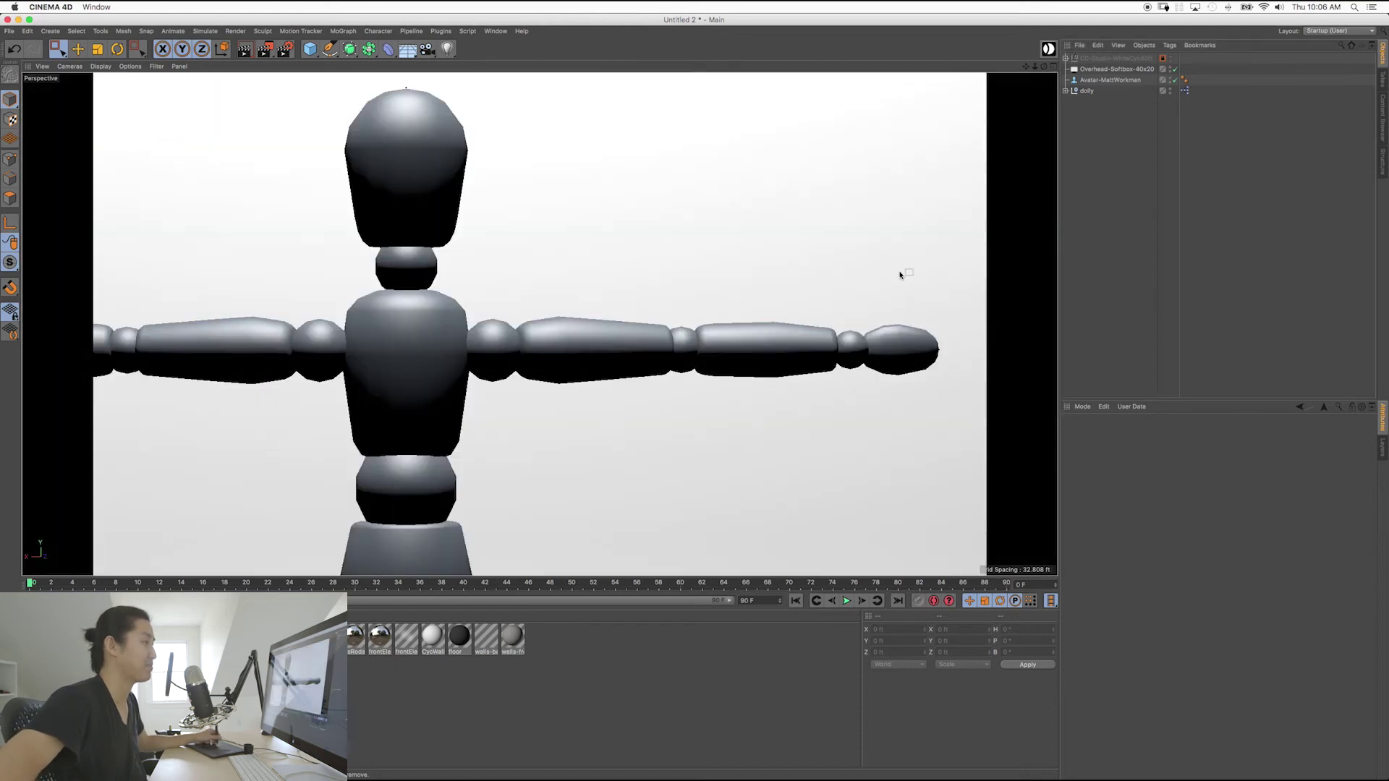
middle_click(865, 307)
middle_click(316, 342)
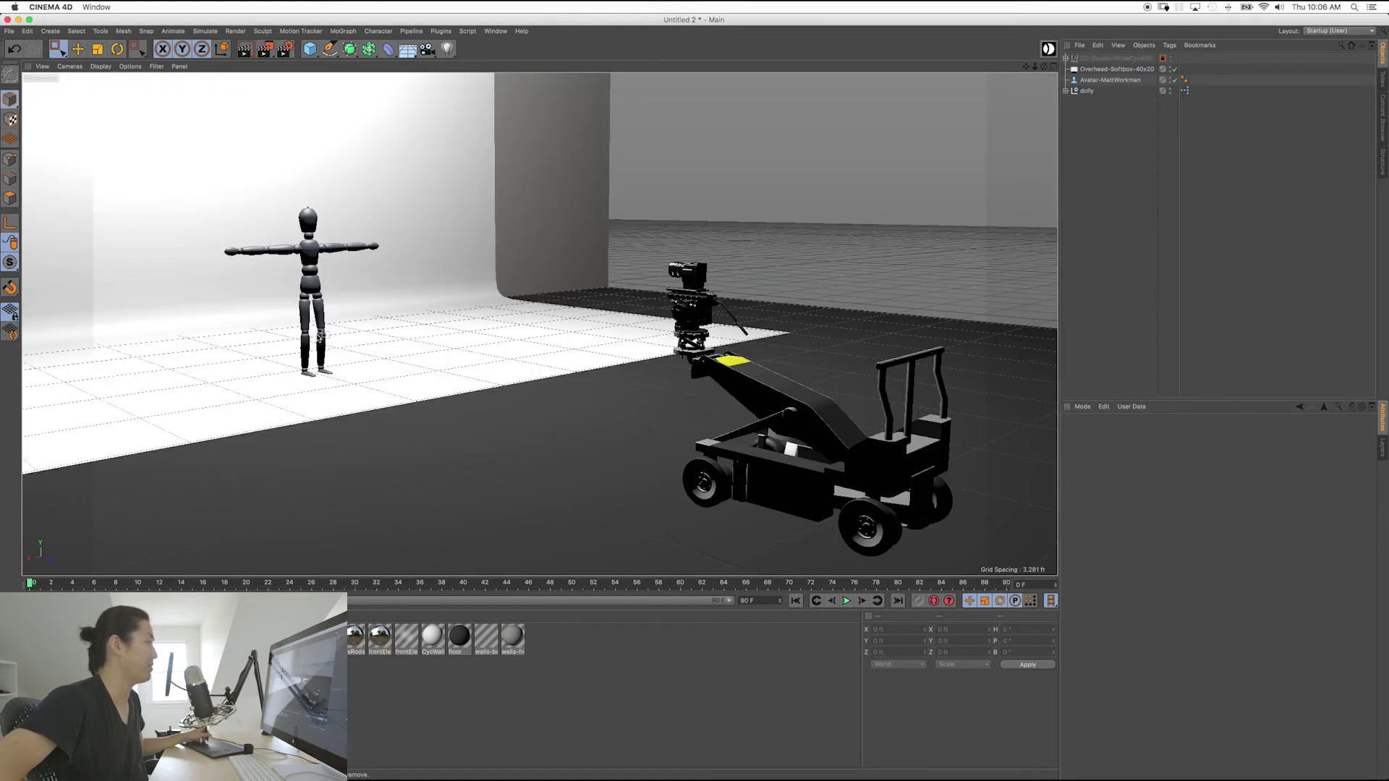
middle_click(319, 337)
middle_click(824, 308)
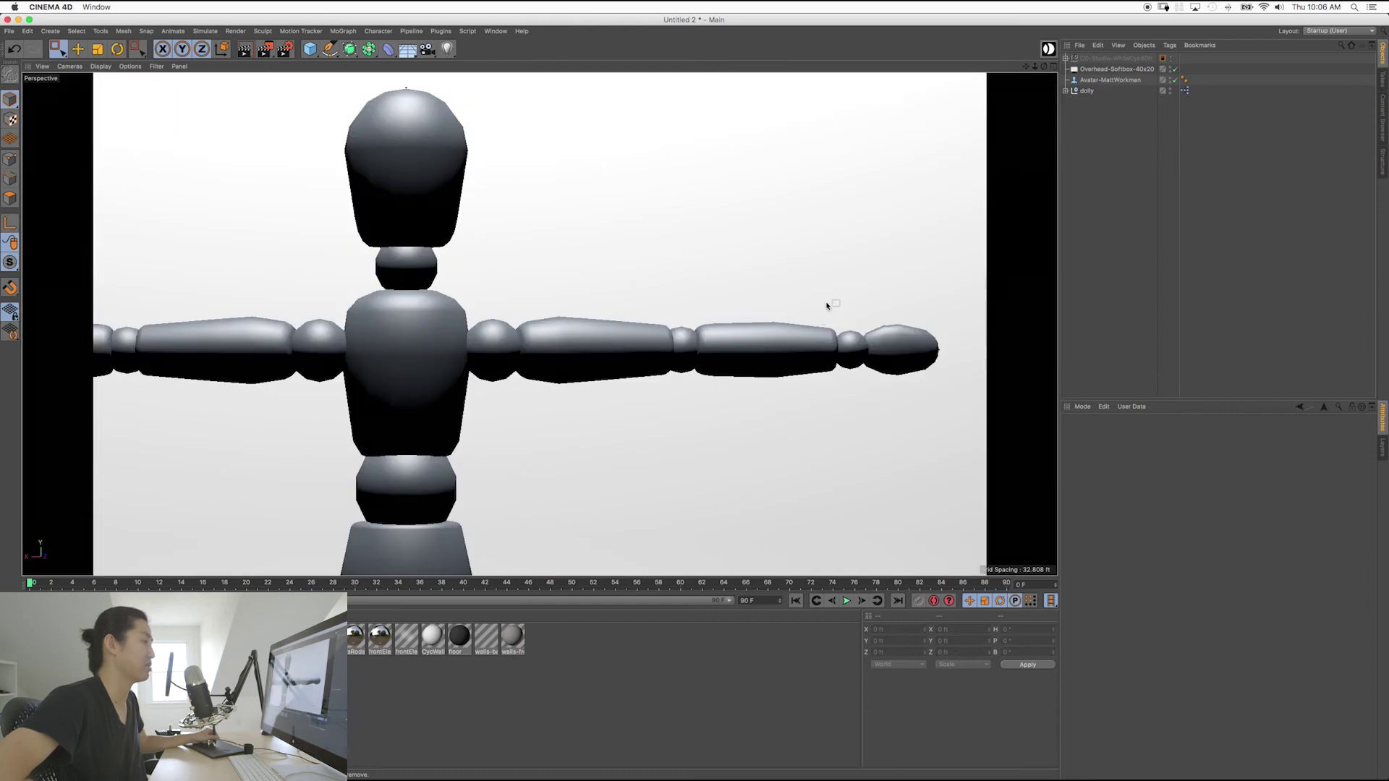
middle_click(827, 305)
middle_click(412, 308)
middle_click(421, 306)
middle_click(429, 308)
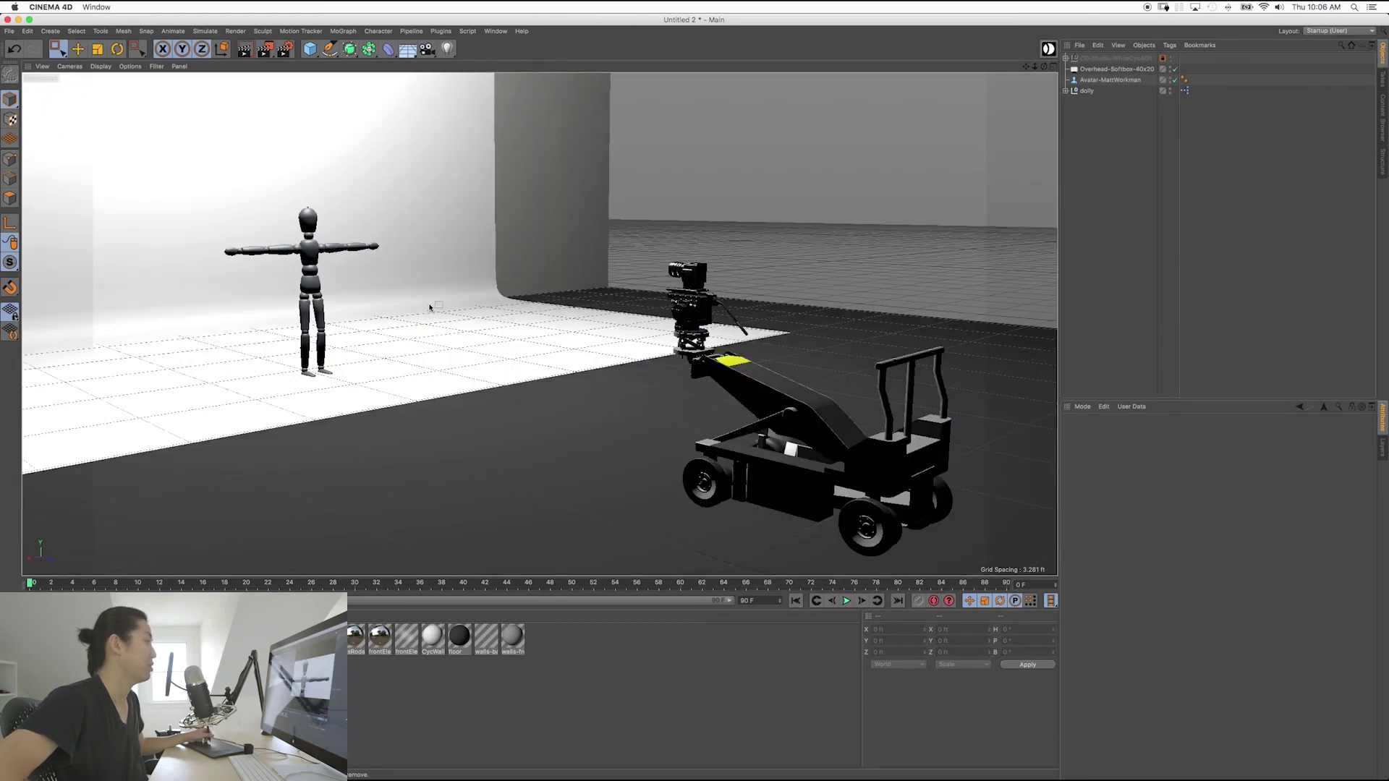
middle_click(430, 308)
Try the 4 Views arrangement and return to 2 Views Side-by-Side.
click(180, 66)
mouse_move(239, 82)
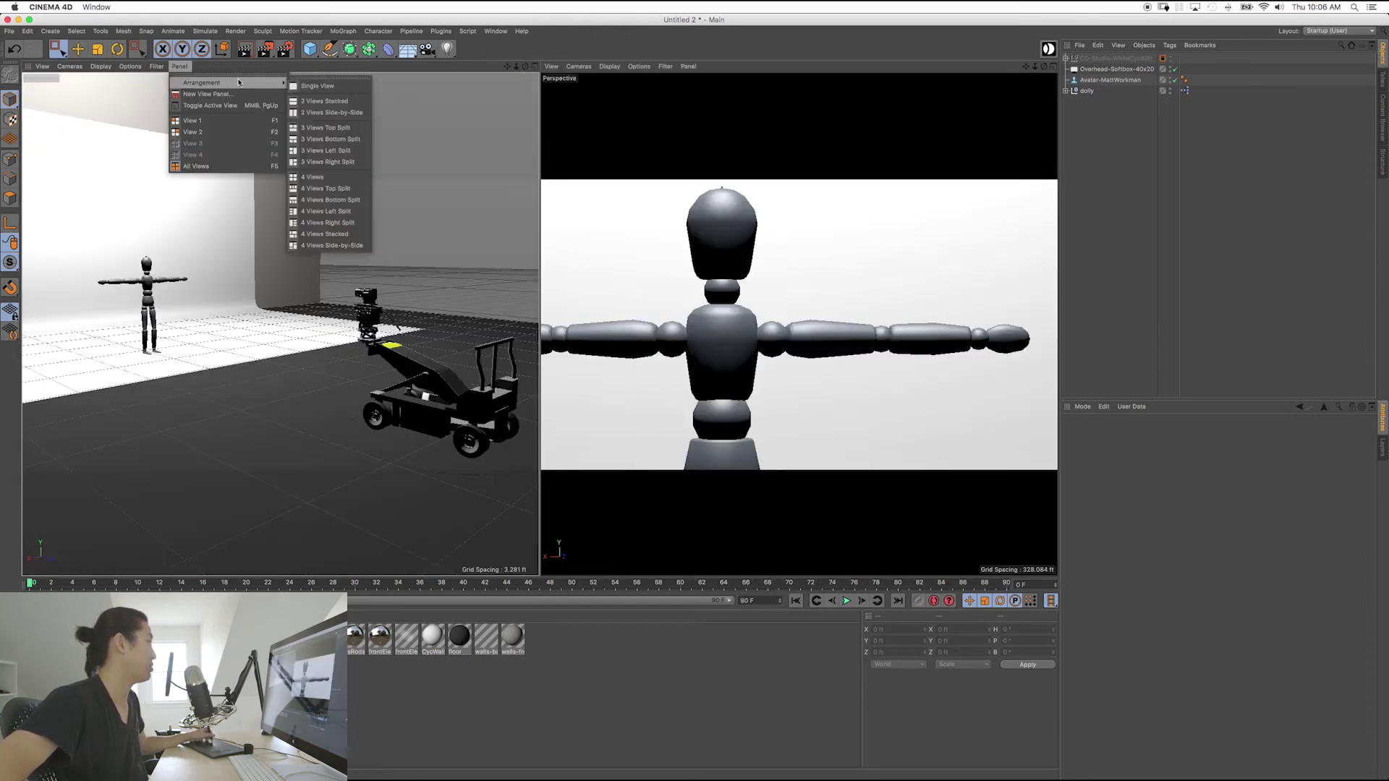
click(335, 178)
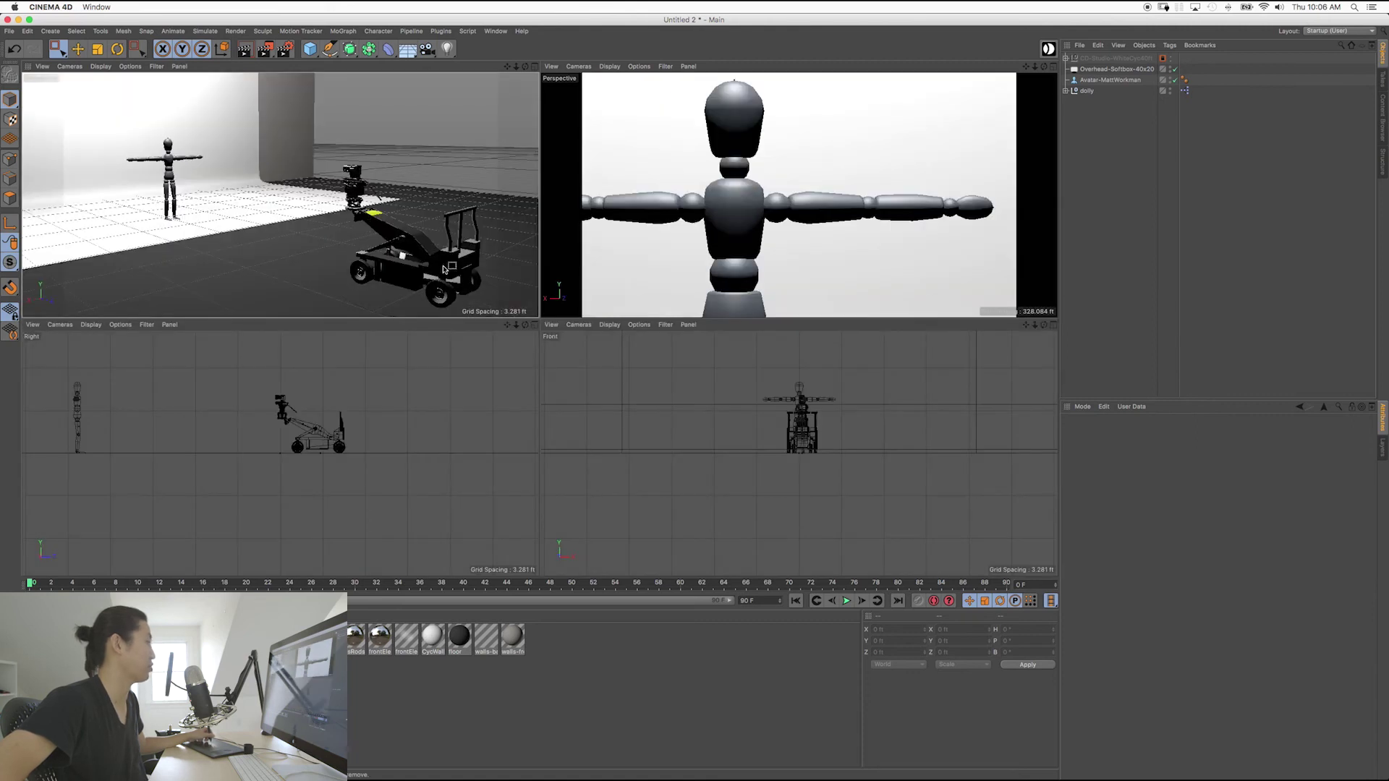
middle_click(480, 267)
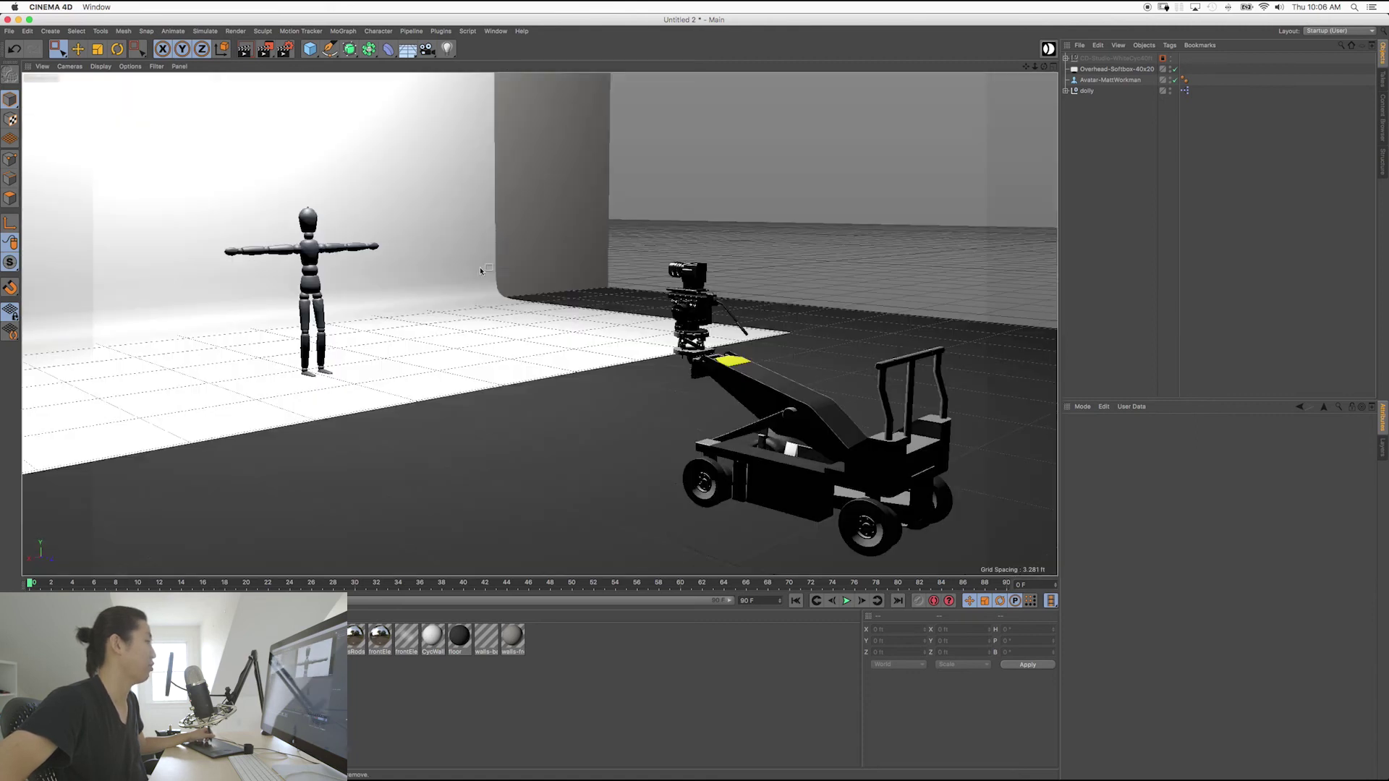
click(180, 66)
mouse_move(281, 85)
click(335, 113)
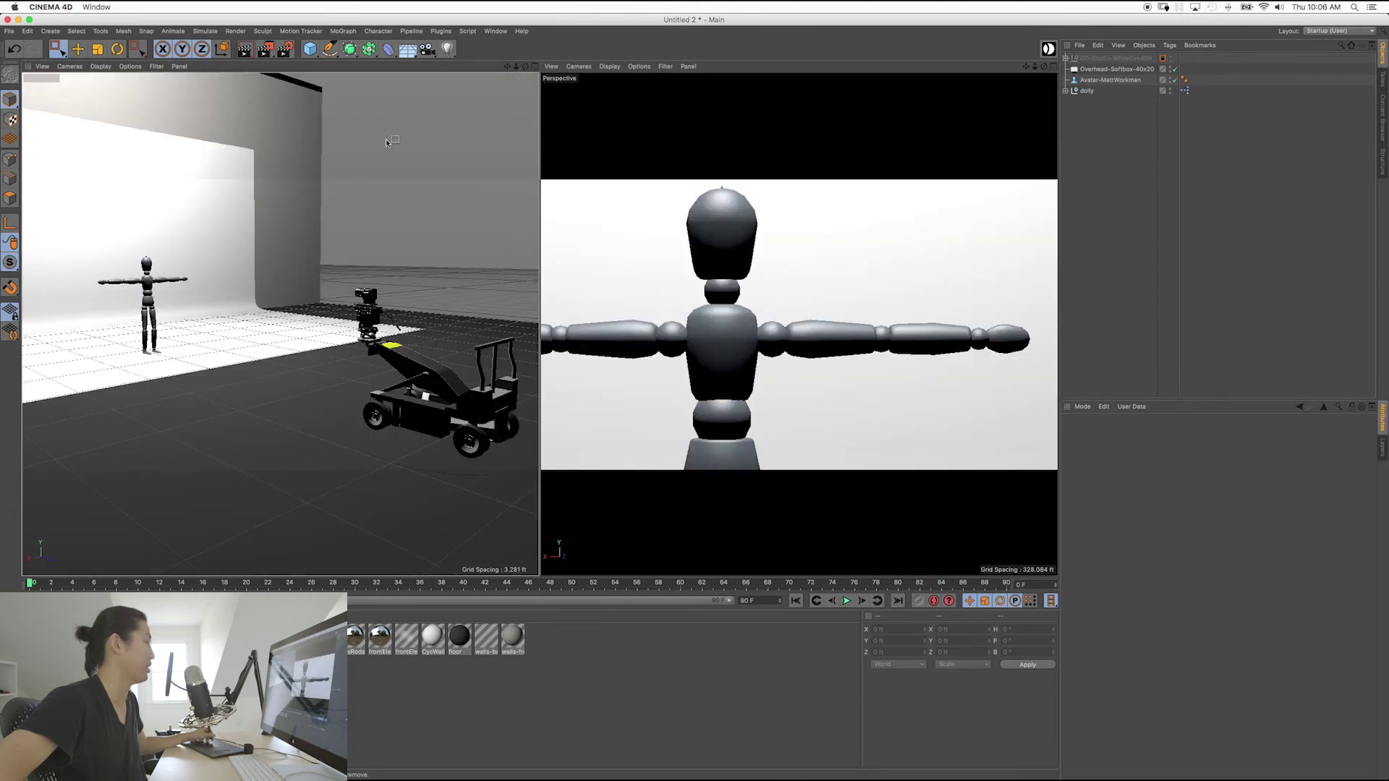
Maximize and restore the camera view, and do the same with the stage view.
click(1053, 67)
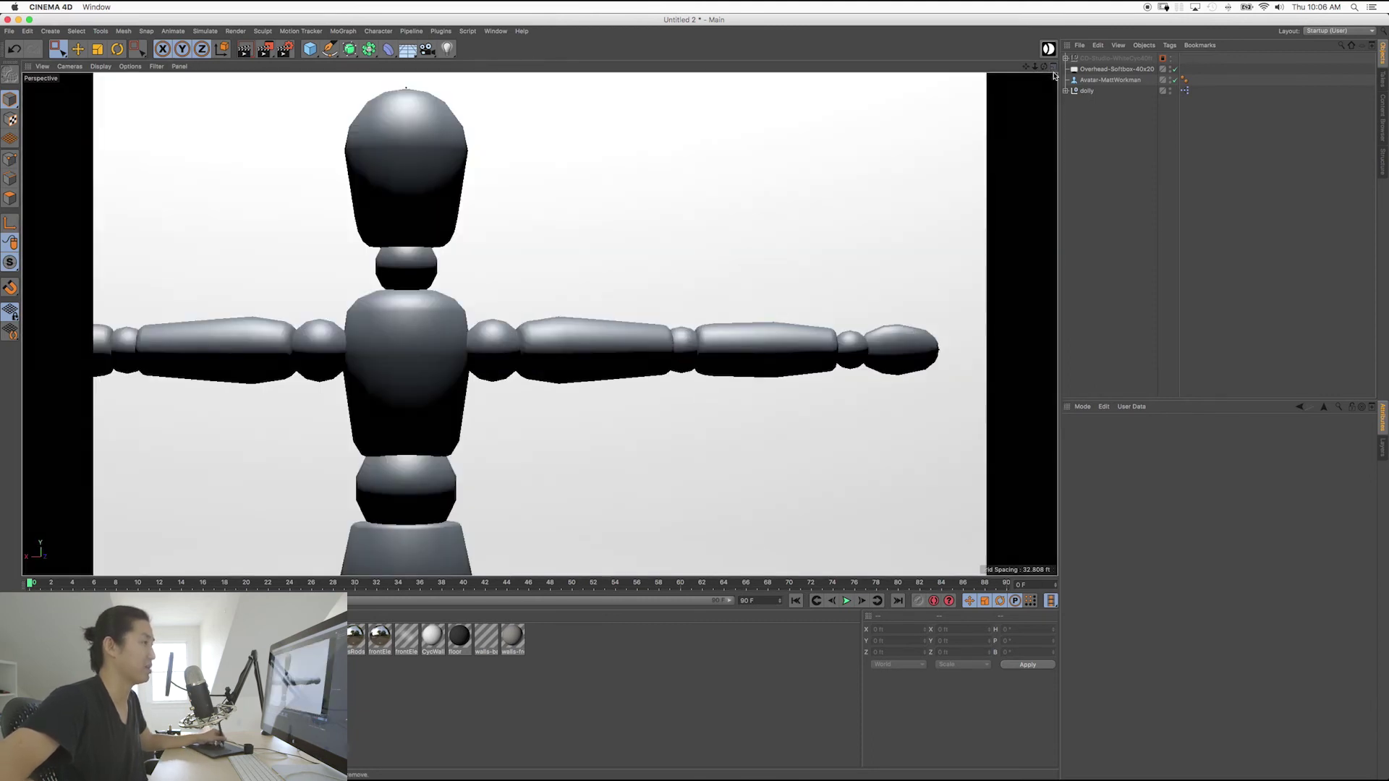
click(1053, 68)
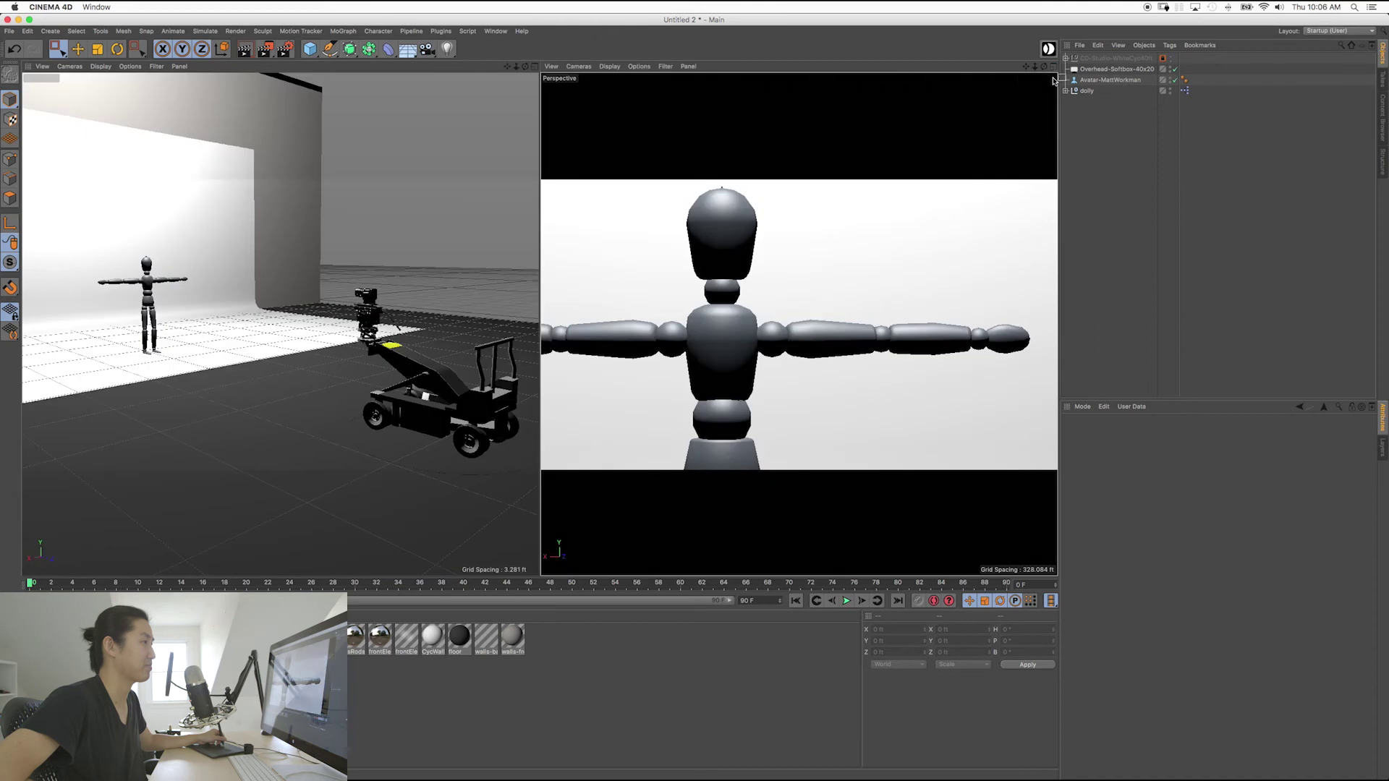
click(535, 67)
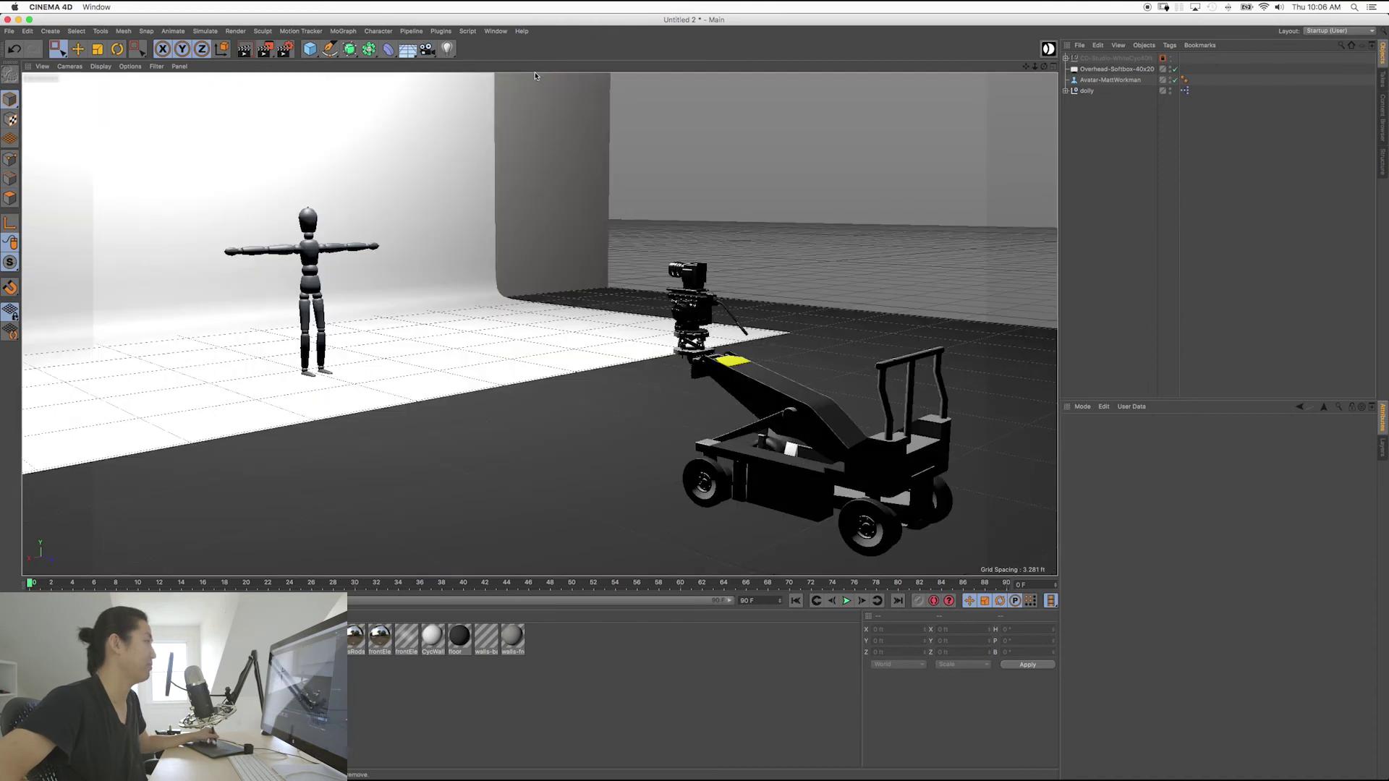
click(1053, 68)
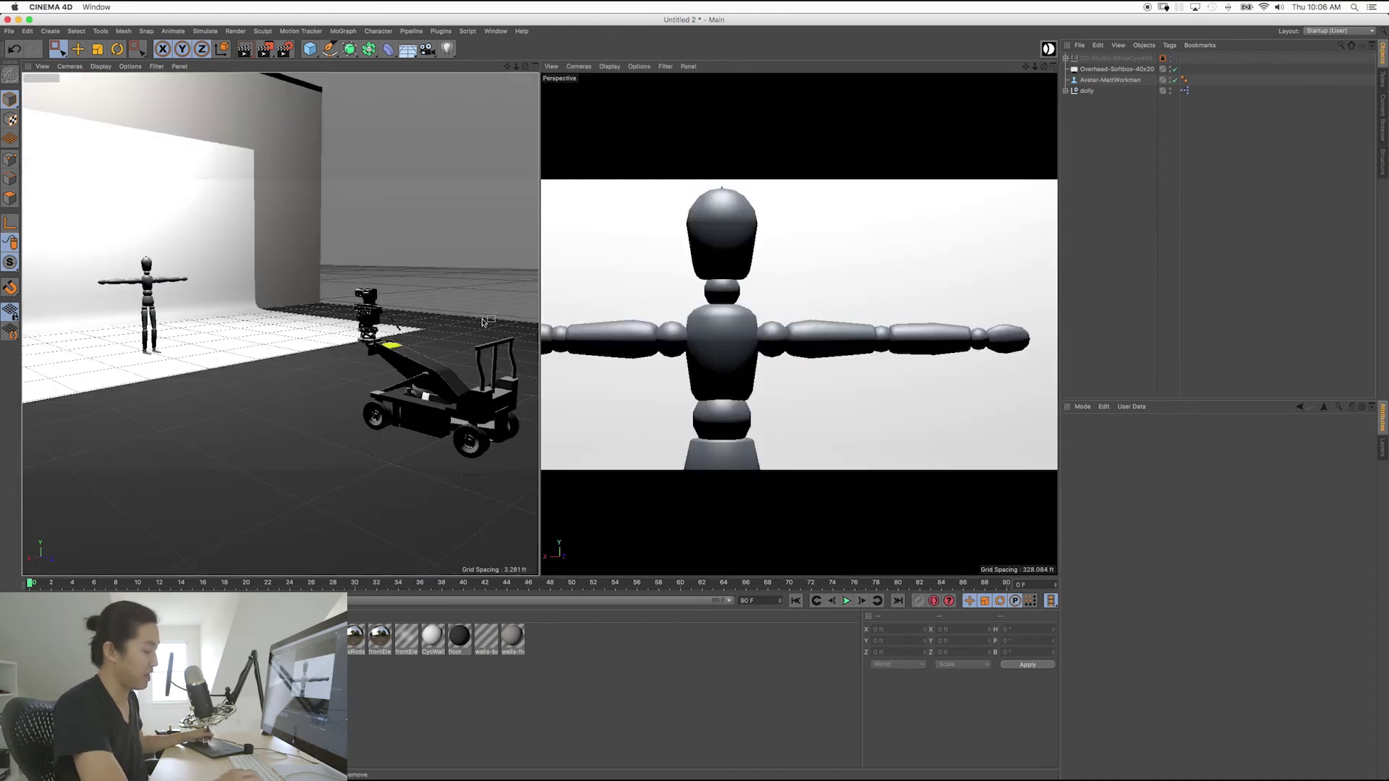
Select the dolly, try its Focal Length at 25, and set it to 18.
alt+drag(442, 355, 368, 340)
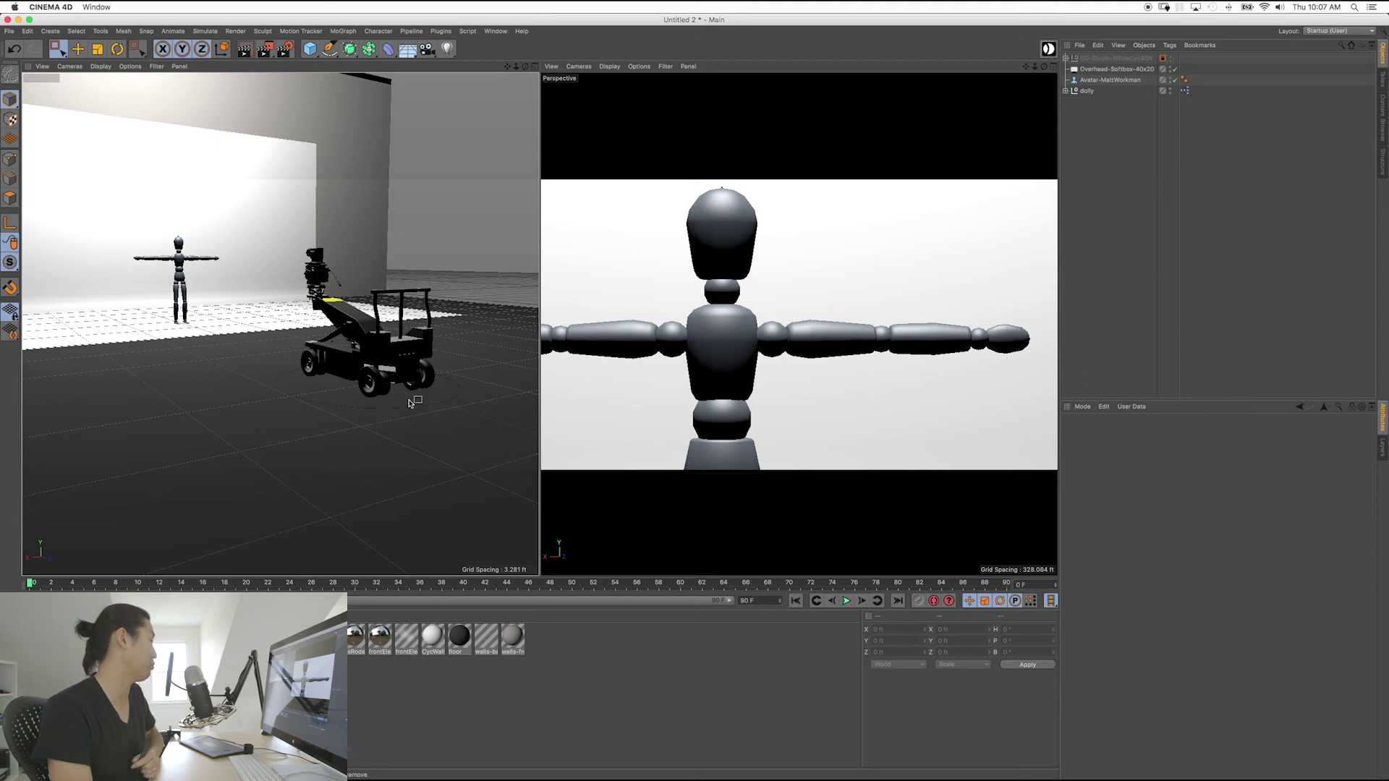
click(433, 383)
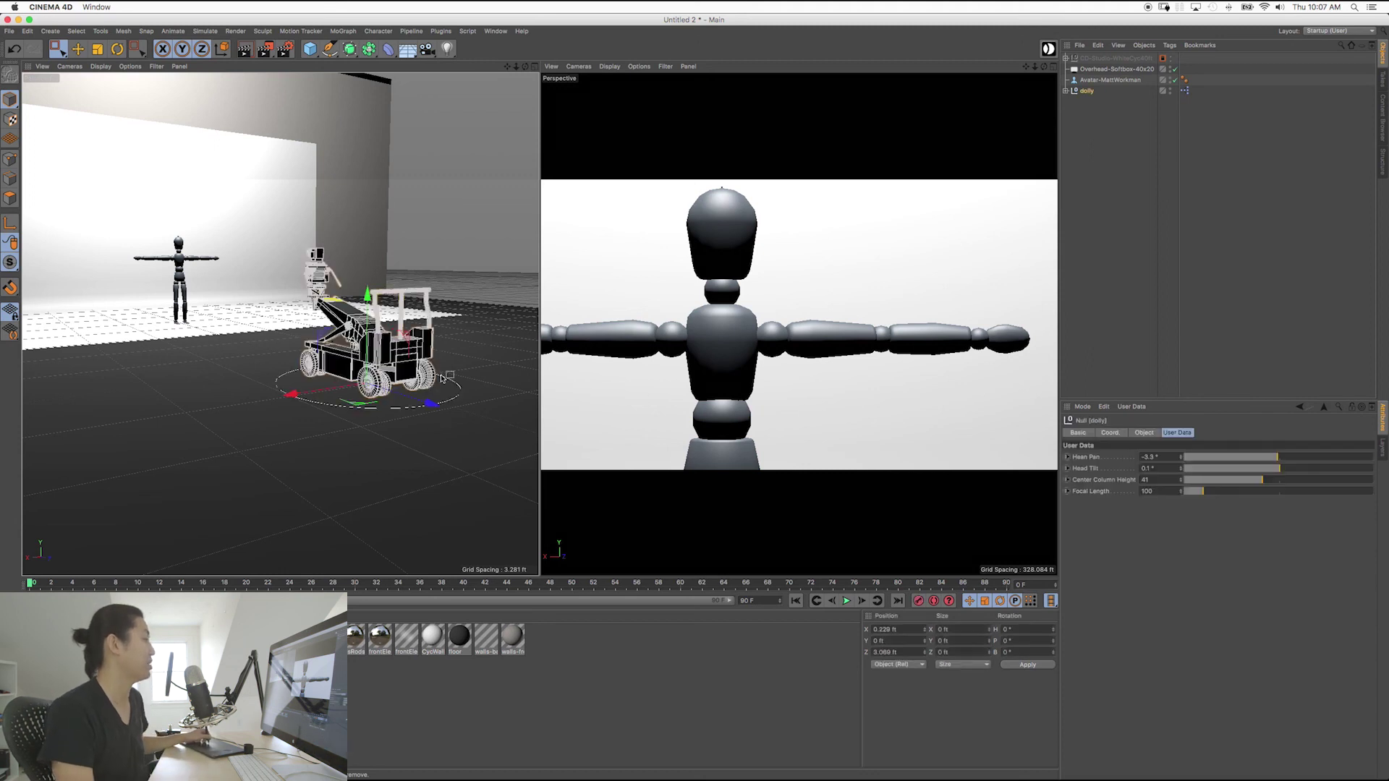
click(1146, 491)
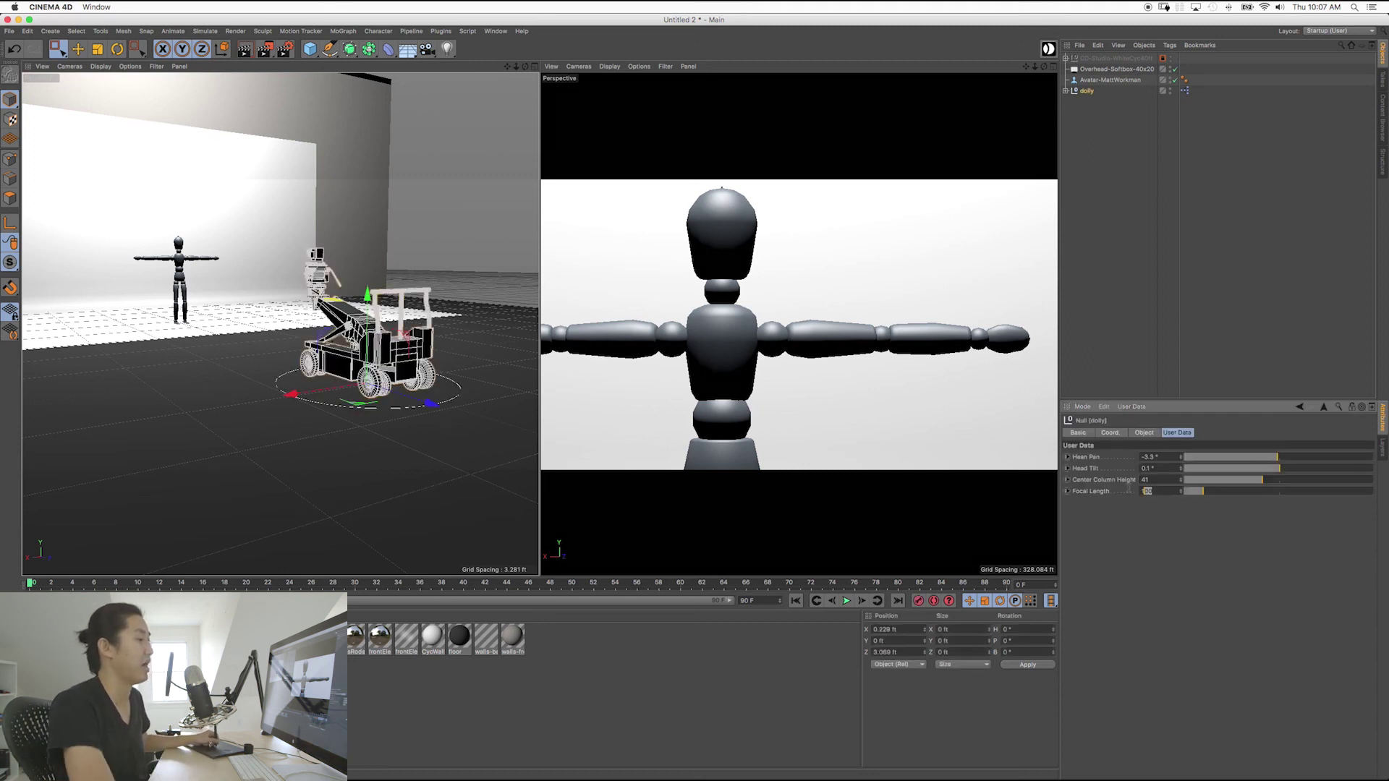
text(25)
key(Return)
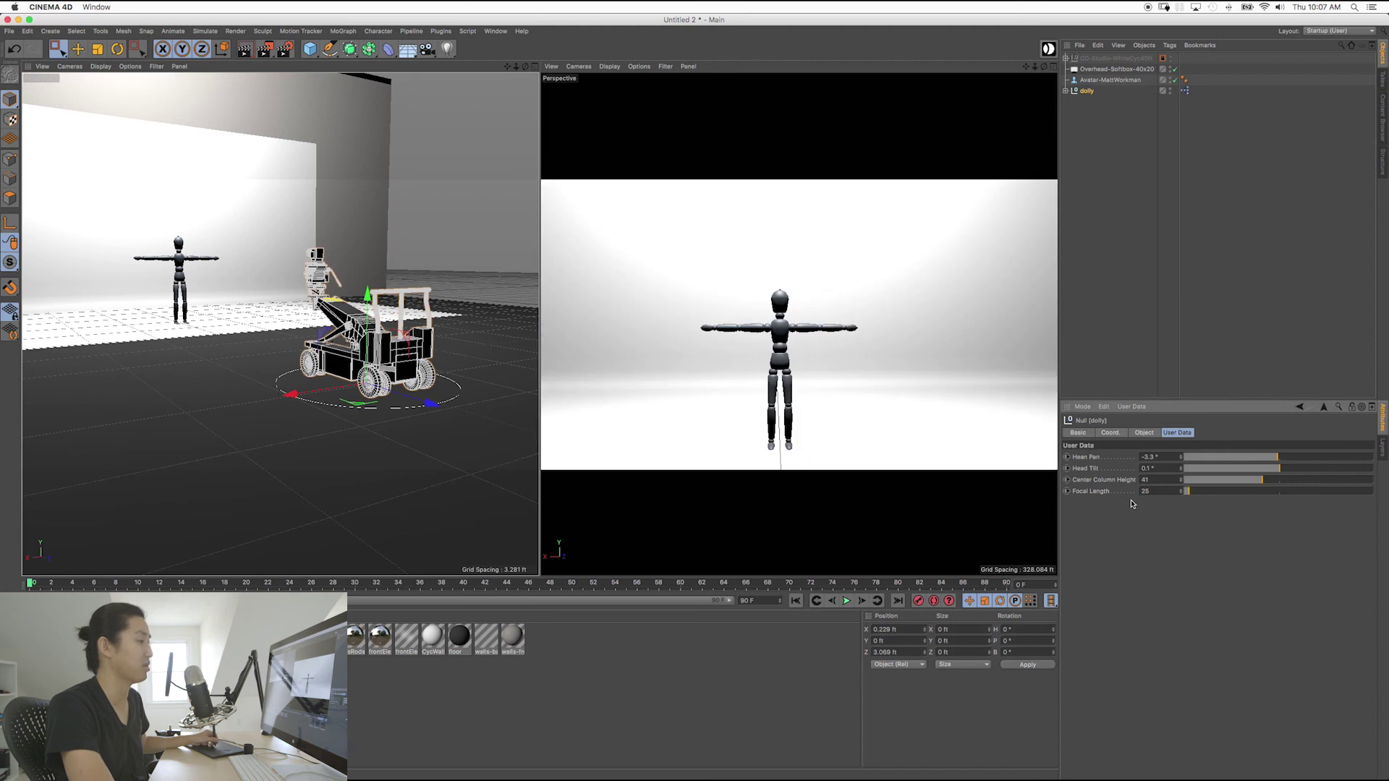
text(18)
key(Return)
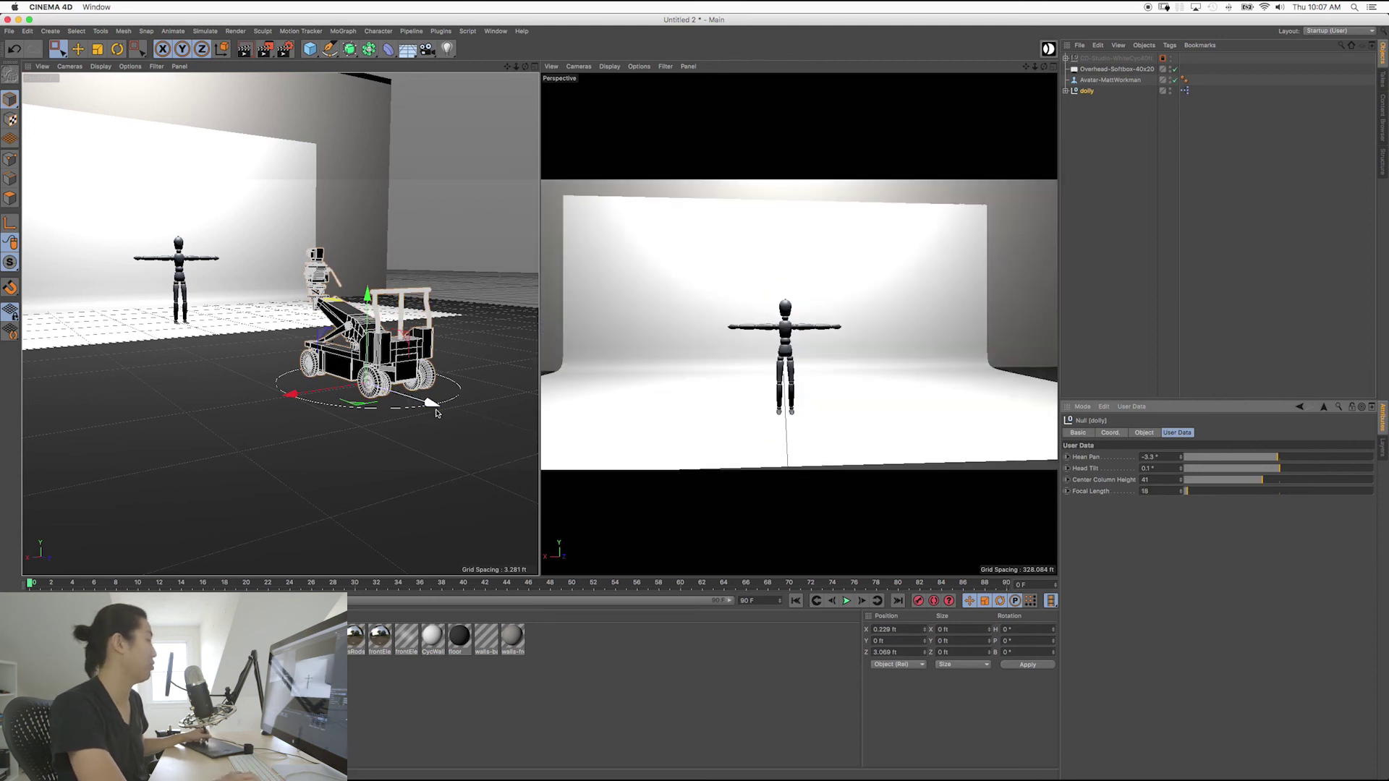
Move the dolly rig toward the avatar along Z to about -8.4 ft.
drag(394, 392, 266, 337)
alt+middle_drag(254, 322, 318, 357)
alt+drag(250, 308, 318, 308)
alt+right_drag(285, 303, 361, 302)
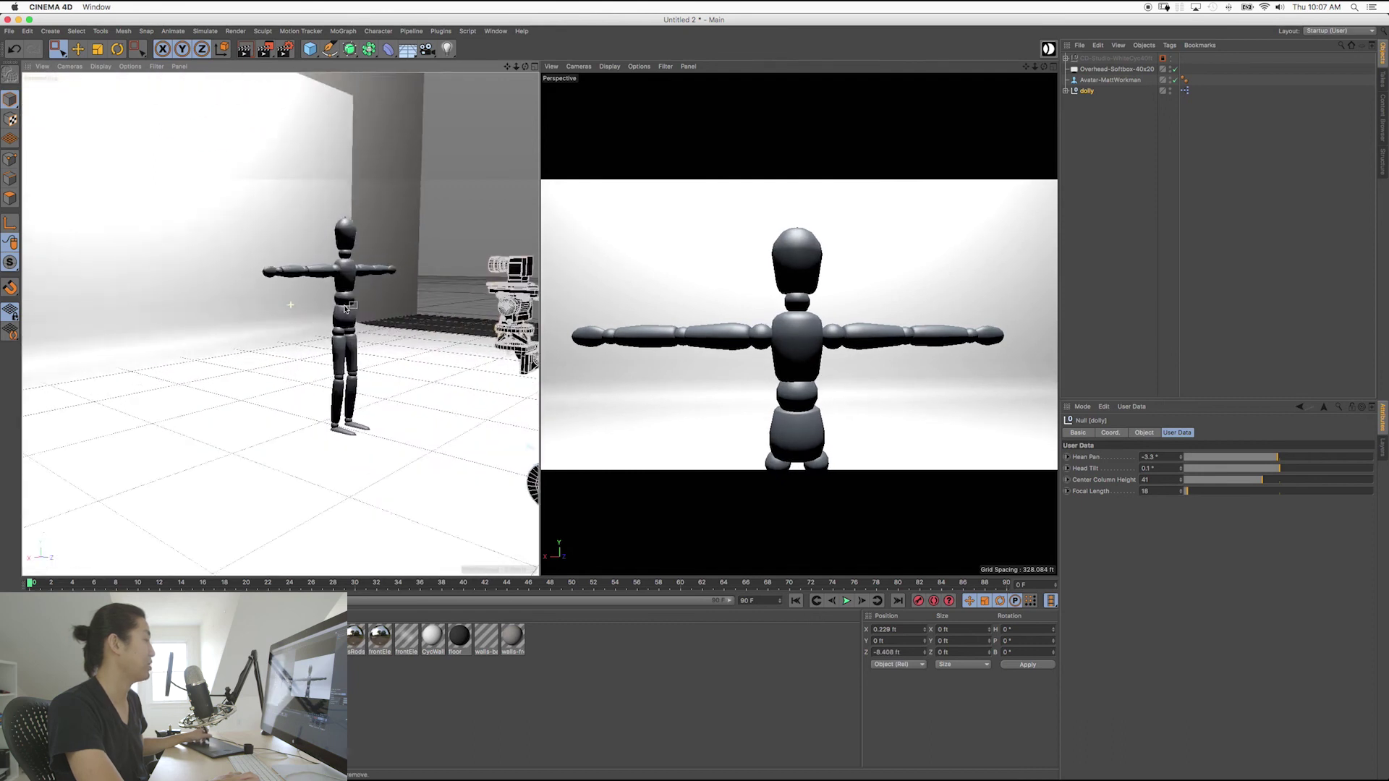
Examine the dolly's distance from the avatar from the side and from behind the rig in the stage view.
alt+middle_drag(393, 315, 452, 369)
alt+drag(226, 288, 361, 290)
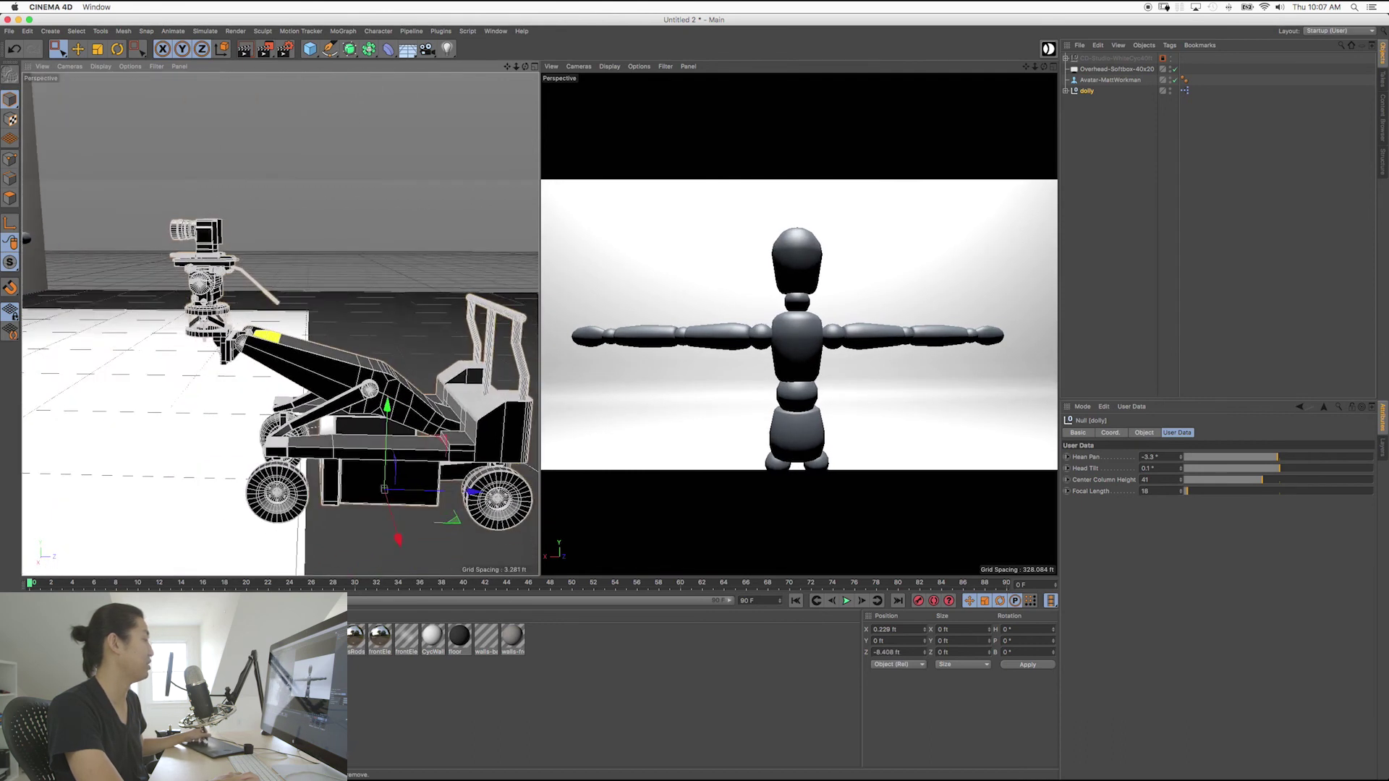
alt+middle_drag(182, 285, 324, 288)
alt+drag(466, 224, 410, 230)
alt+drag(467, 278, 456, 278)
alt+right_drag(456, 279, 405, 278)
alt+middle_drag(455, 278, 410, 323)
alt+drag(410, 323, 376, 318)
scroll(376, 304, up, 3)
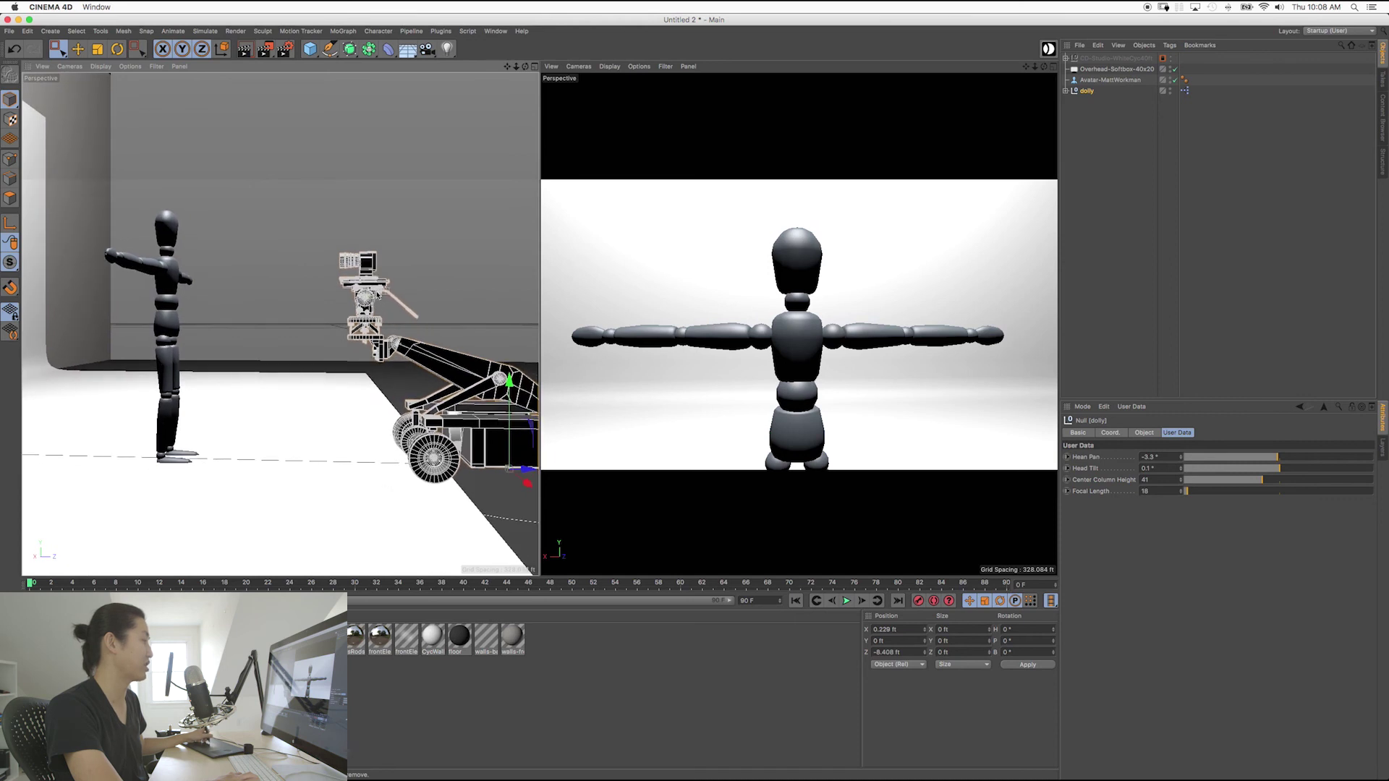
alt+drag(382, 302, 392, 309)
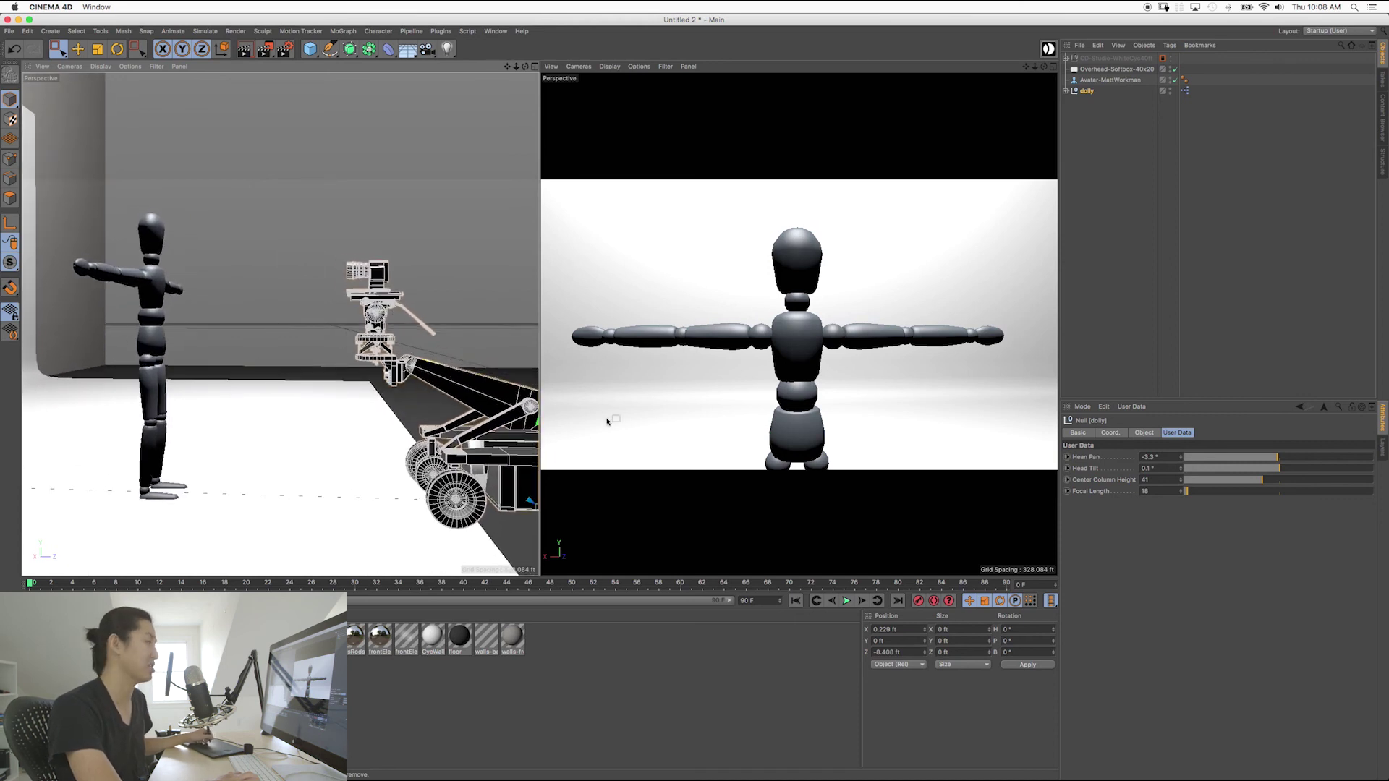
alt+drag(466, 376, 424, 358)
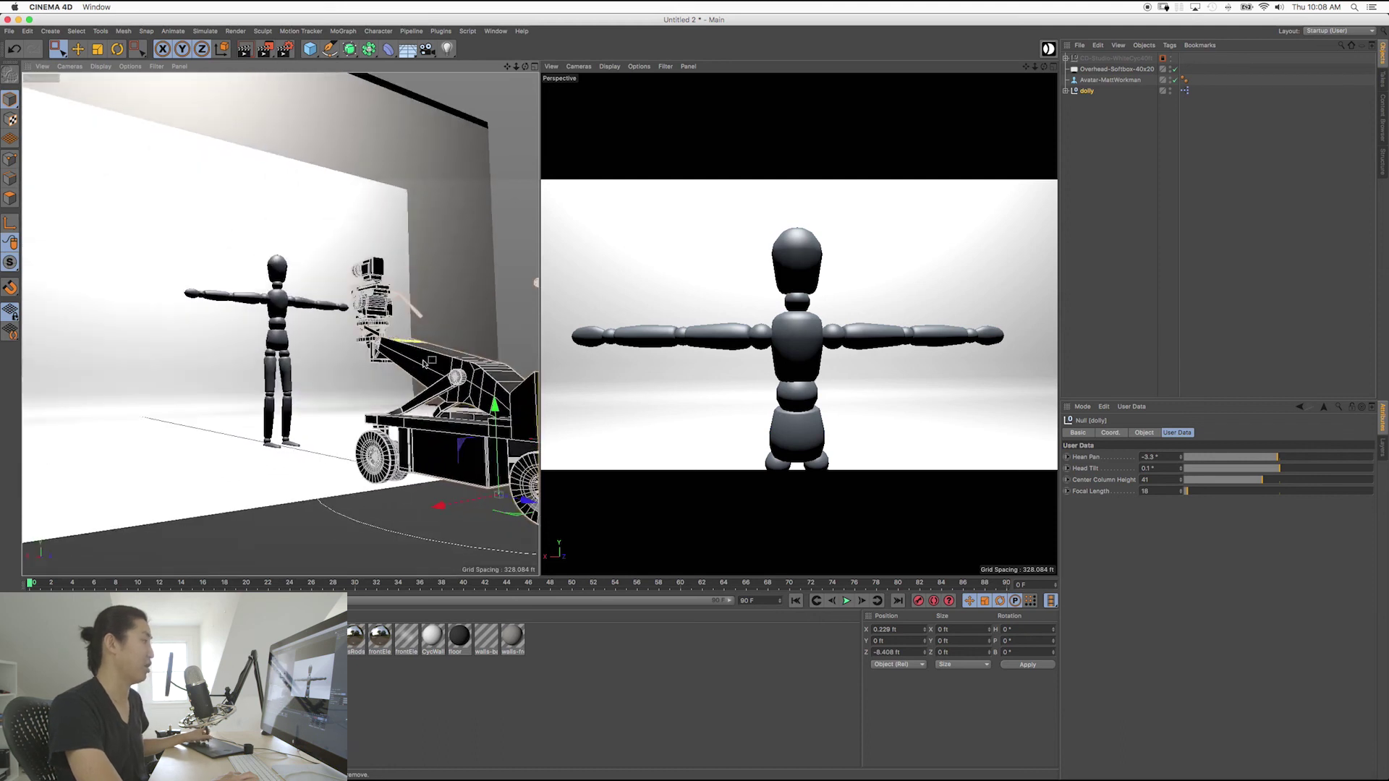
alt+right_drag(478, 392, 409, 376)
alt+drag(409, 377, 418, 412)
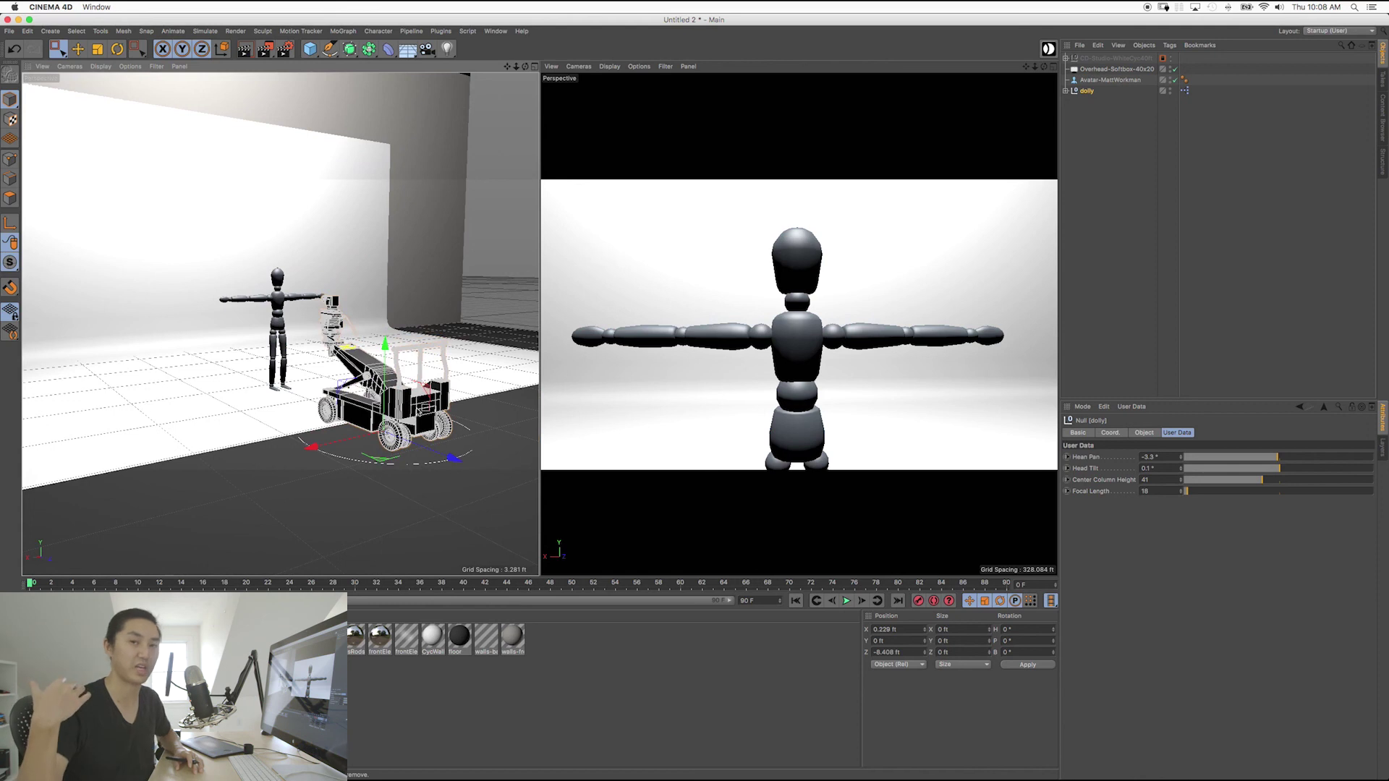